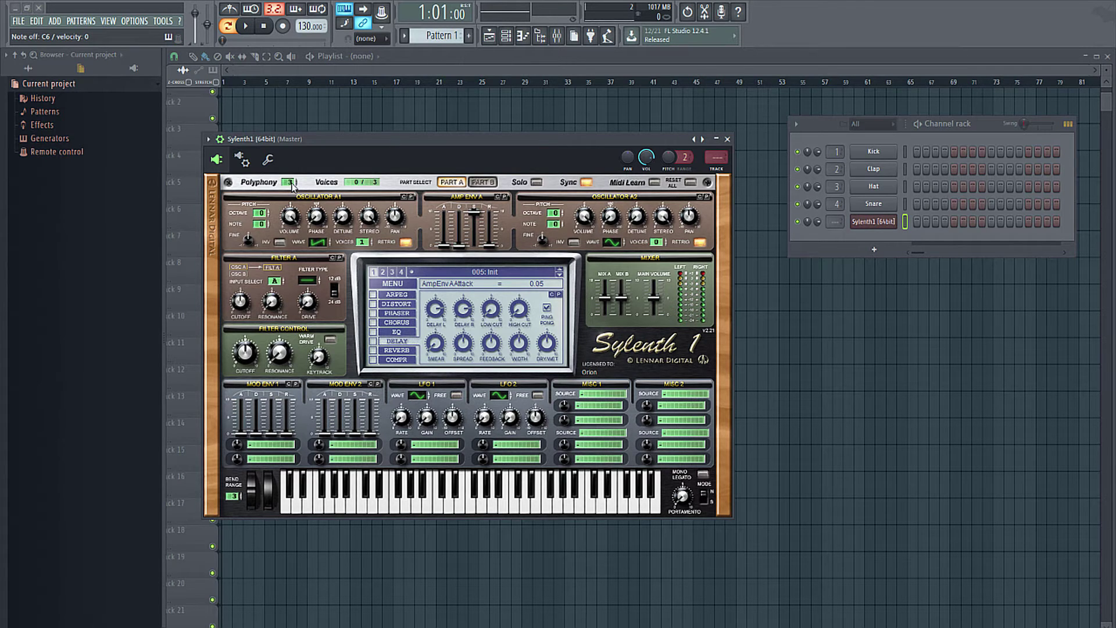
# Raise the synth's polyphony to 8, and bring it down to 1.
pyautogui.moveTo(292, 184); pyautogui.dragTo(305, 159)
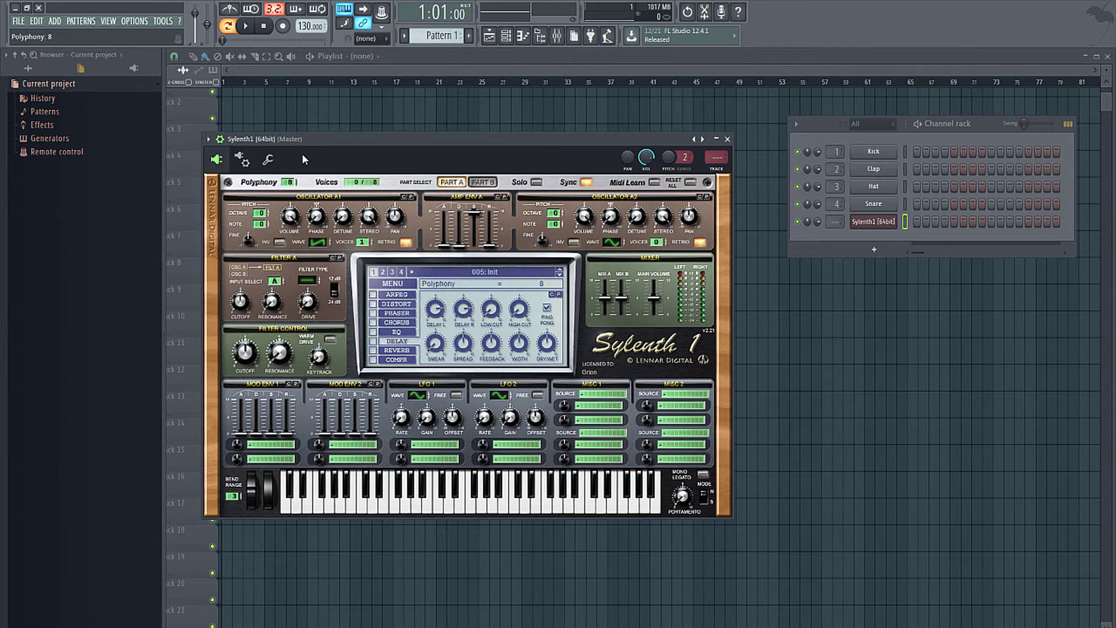
pyautogui.moveTo(302, 153); pyautogui.dragTo(297, 200)
# Switch back and forth between Part A and Part B to compare their oscillator, envelope and filter sections.
pyautogui.click(487, 183)
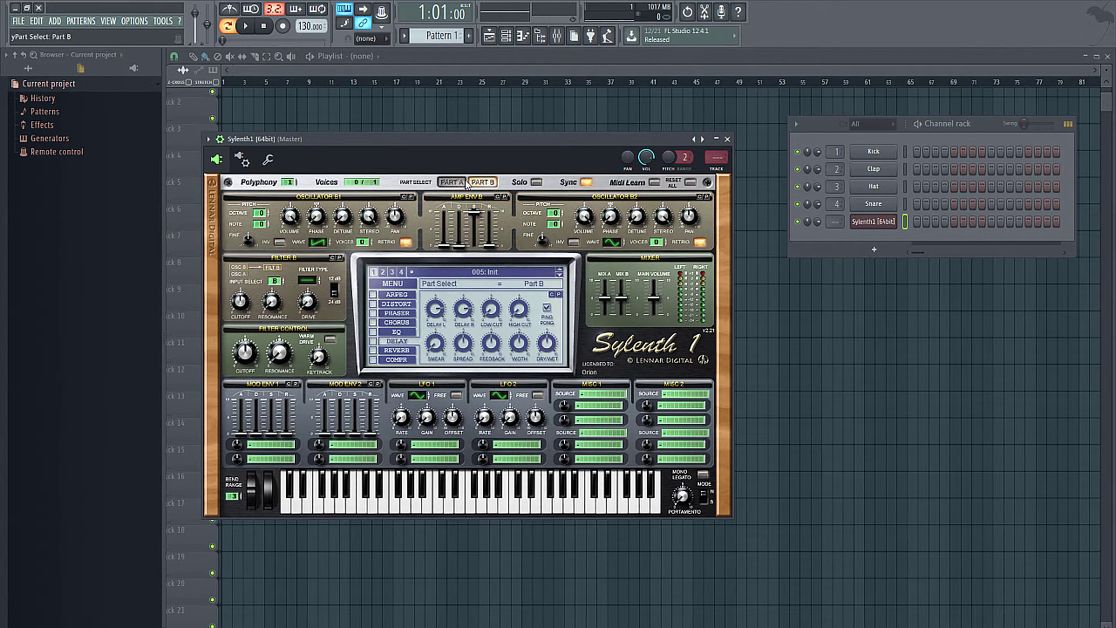
pyautogui.click(462, 182)
pyautogui.click(483, 183)
pyautogui.click(450, 183)
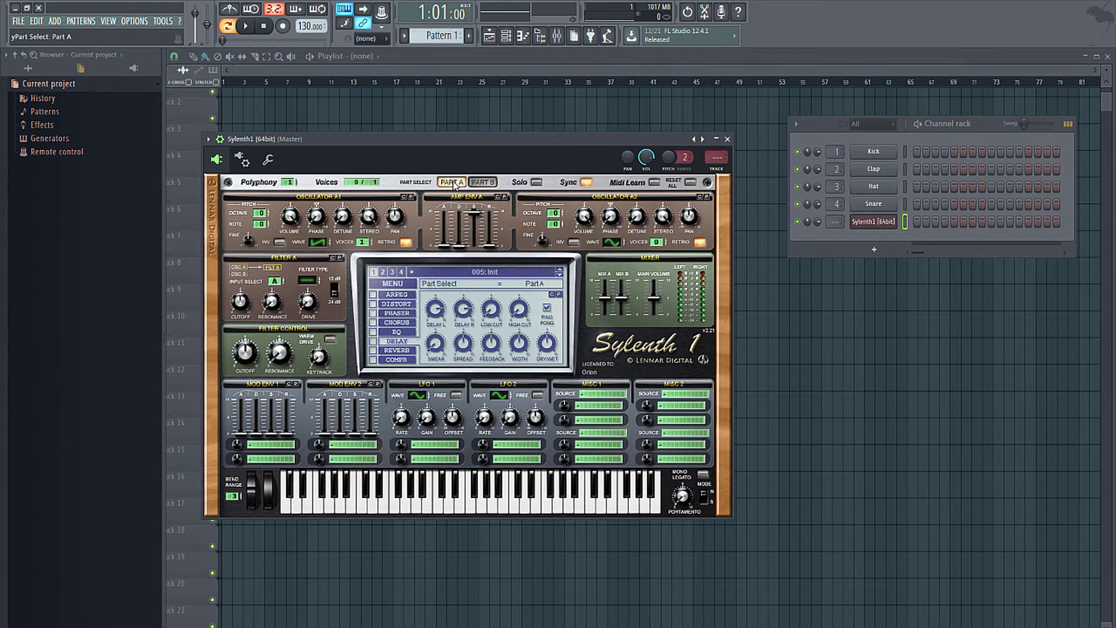
pyautogui.click(490, 184)
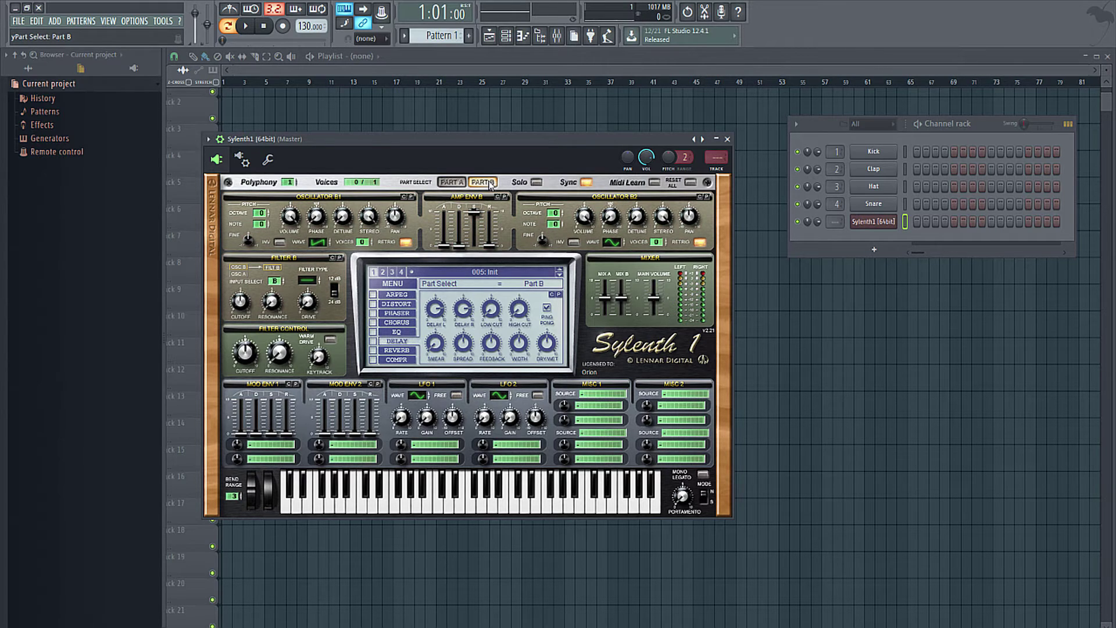
# Turn Solo on and off for Part B, and return to Part A.
pyautogui.click(537, 182)
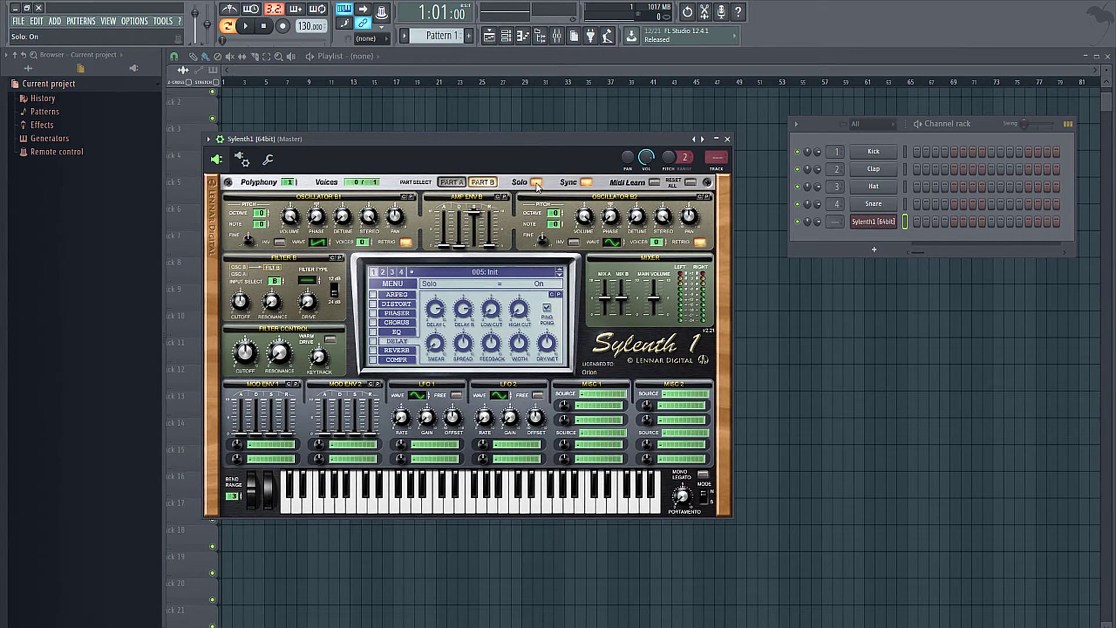
pyautogui.click(537, 184)
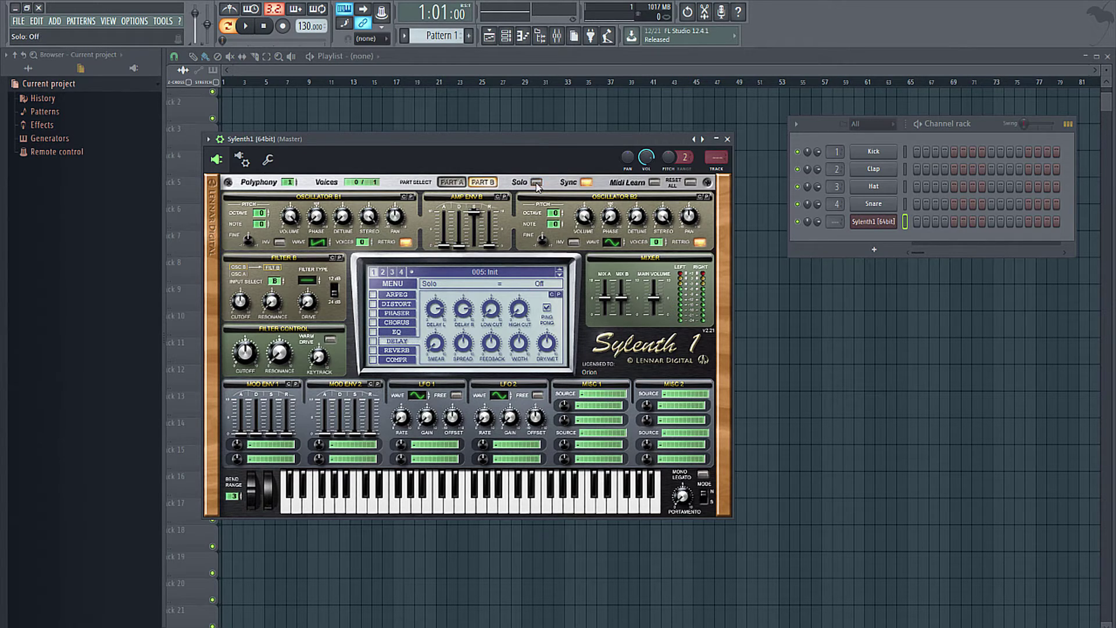
pyautogui.click(450, 182)
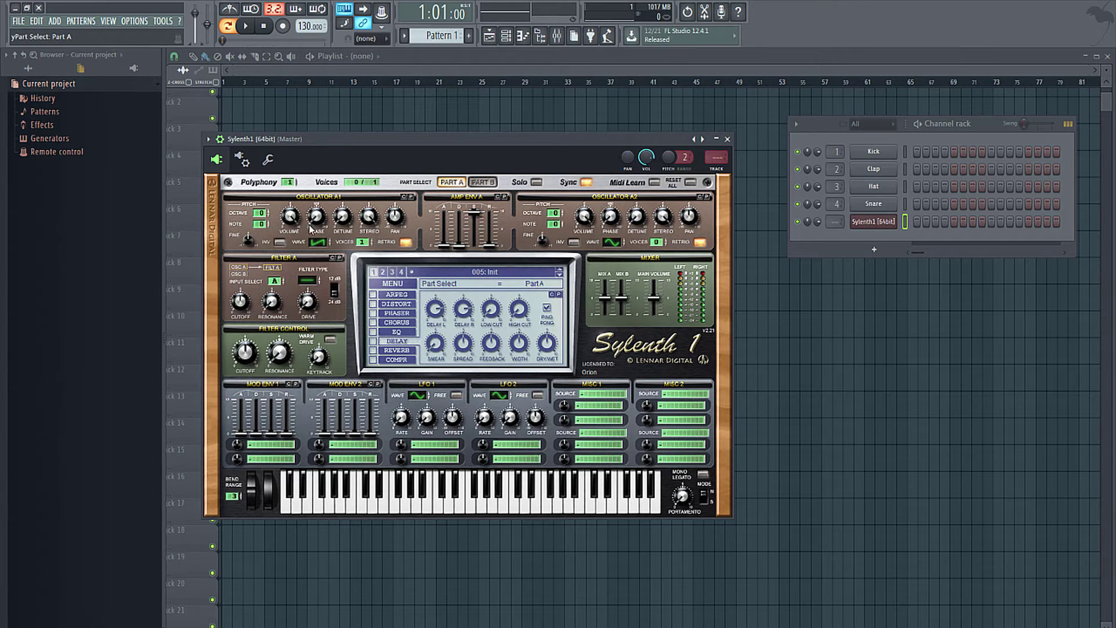
# Audition the Triangle, Pulse, QPulse and TriSaw waveforms on oscillator A1, and return it to the saw wave.
pyautogui.click(318, 245)
pyautogui.click(321, 242)
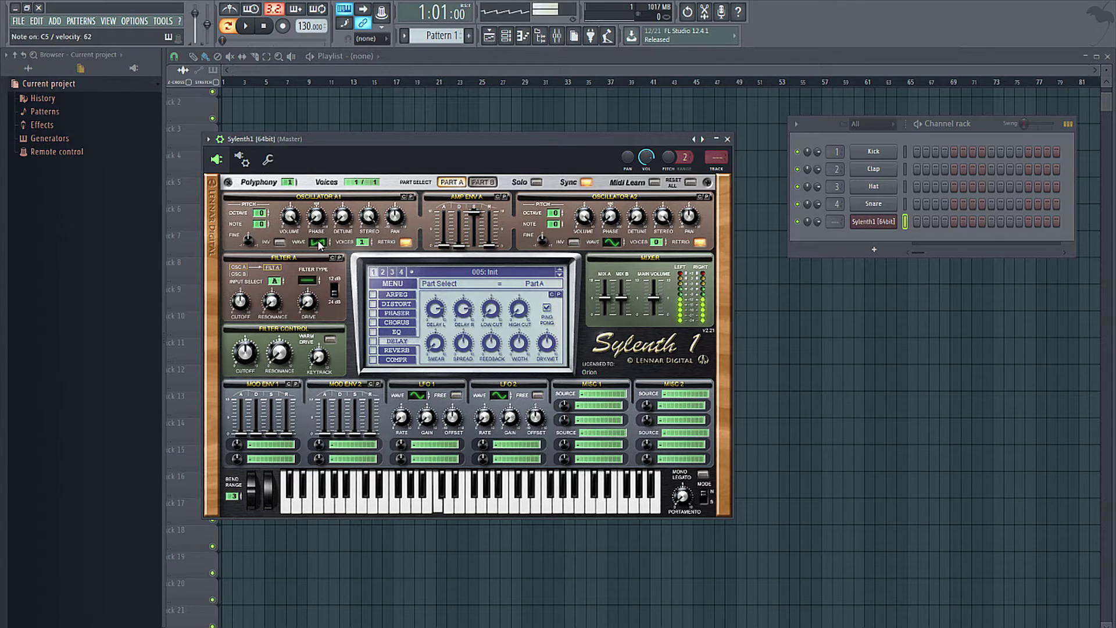
pyautogui.click(318, 242)
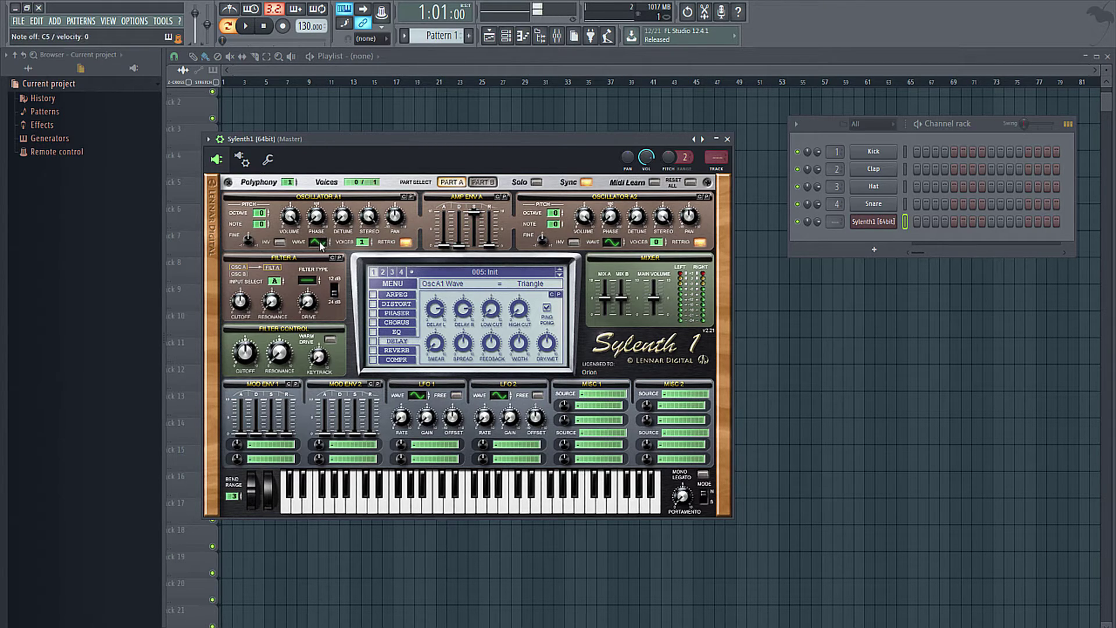
pyautogui.click(325, 241)
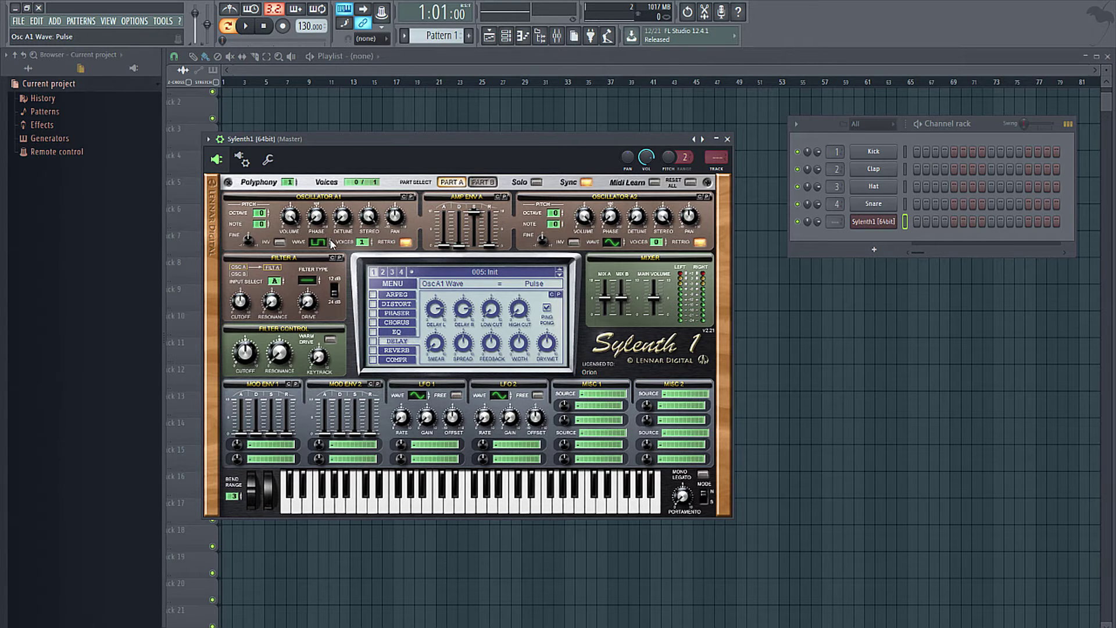
pyautogui.click(326, 240)
pyautogui.click(324, 240)
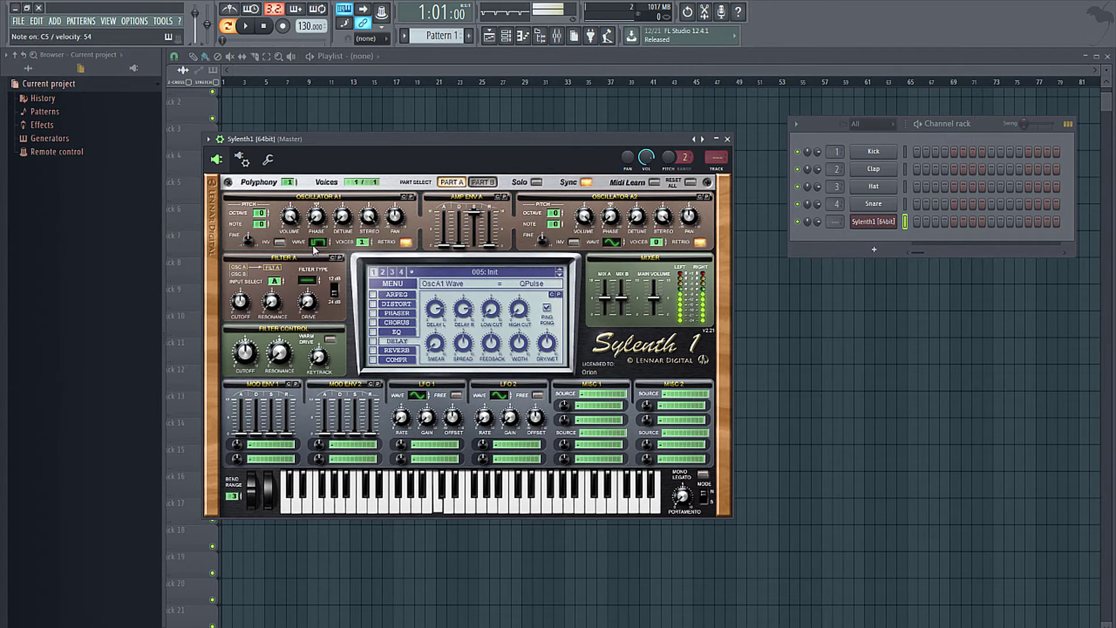
pyautogui.click(316, 240)
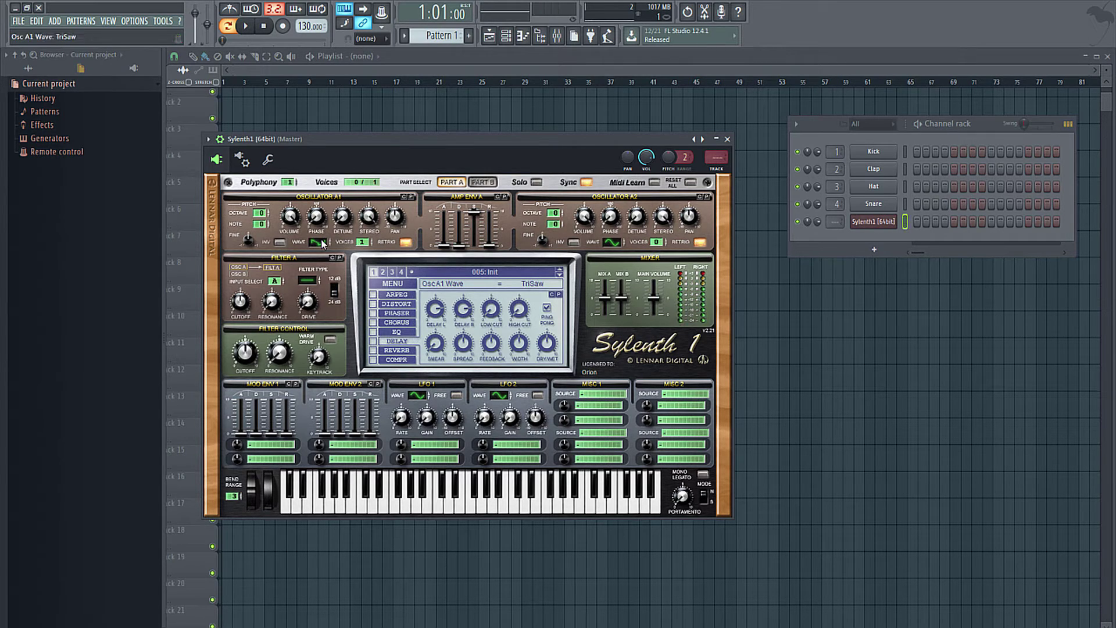
pyautogui.click(322, 241)
pyautogui.moveTo(320, 244); pyautogui.dragTo(336, 306)
pyautogui.scroll(2, 364, 245)
pyautogui.scroll(-2, 364, 245)
# Raise oscillator A1's voices to 5, and bring them back to 1.
pyautogui.moveTo(364, 245); pyautogui.dragTo(366, 215)
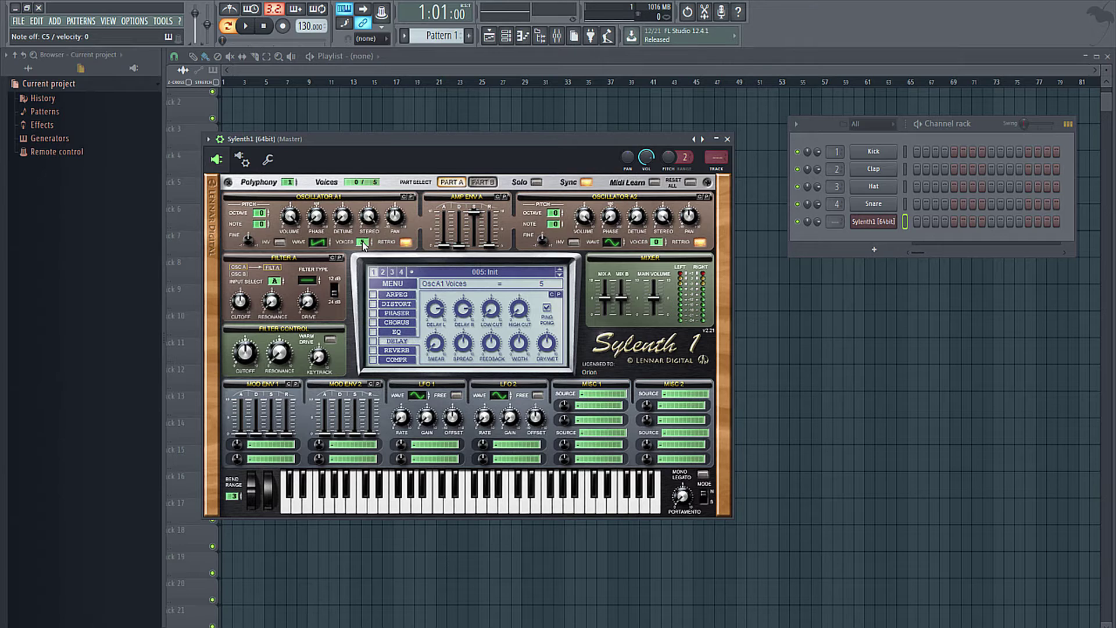
pyautogui.moveTo(363, 244); pyautogui.dragTo(363, 275)
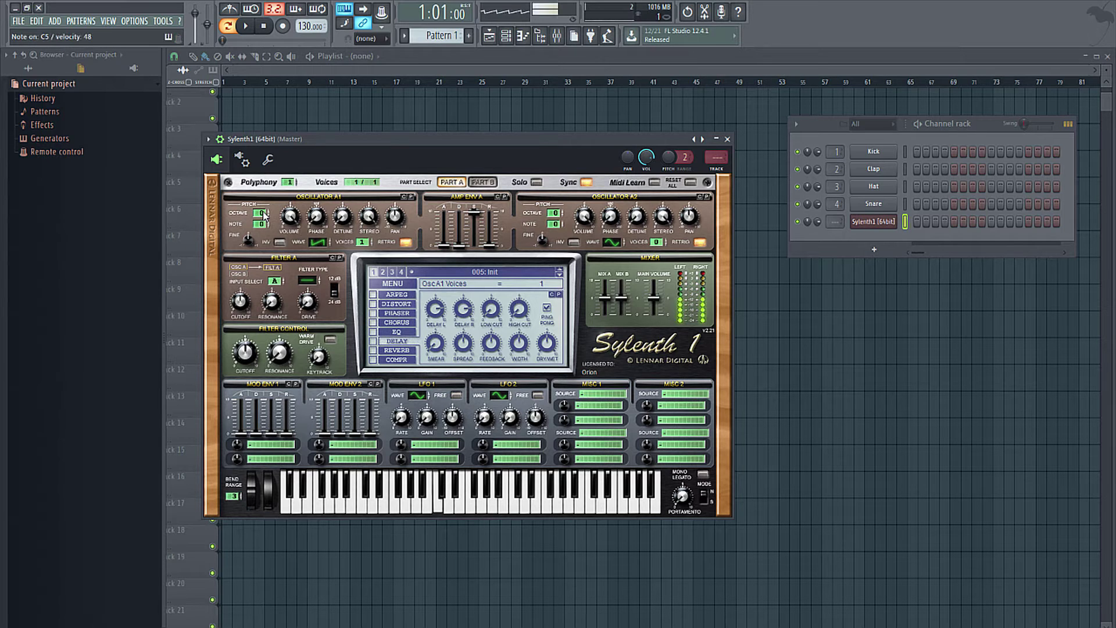
# Try out oscillator A1's octave, note and fine pitch controls, and return them to 0.
pyautogui.moveTo(264, 214)
pyautogui.mouseDown()
pyautogui.moveTo(266, 202)
pyautogui.moveTo(267, 234)
pyautogui.moveTo(264, 225)
pyautogui.mouseUp()
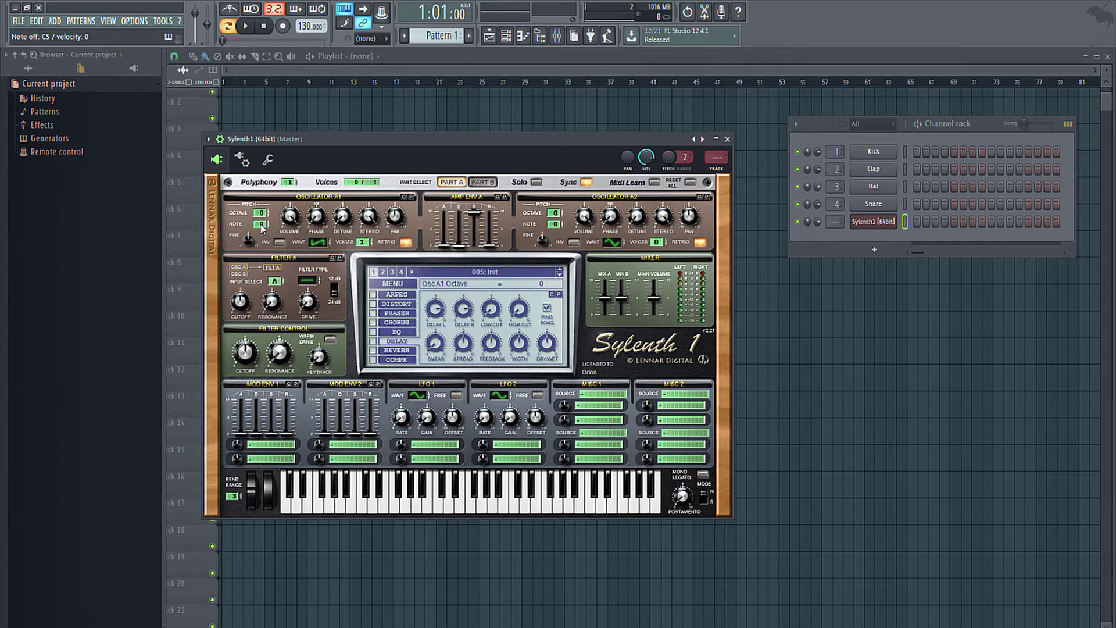
pyautogui.moveTo(261, 227)
pyautogui.mouseDown()
pyautogui.moveTo(264, 186)
pyautogui.moveTo(268, 235)
pyautogui.mouseUp()
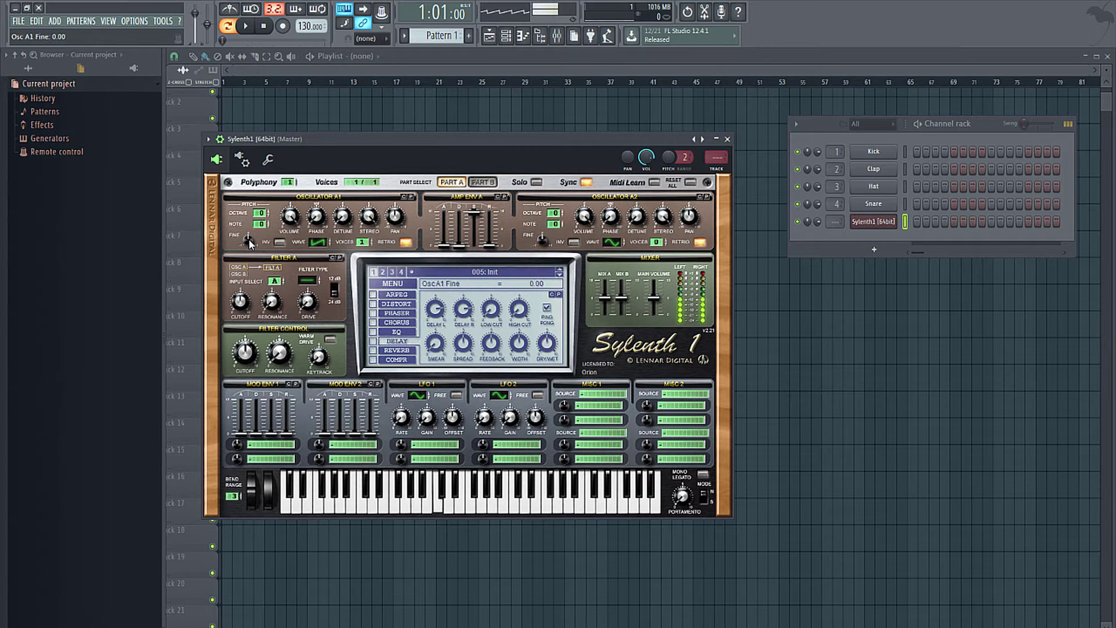
pyautogui.moveTo(249, 238)
pyautogui.mouseDown()
pyautogui.moveTo(248, 195)
pyautogui.moveTo(266, 308)
pyautogui.moveTo(261, 257)
pyautogui.mouseUp()
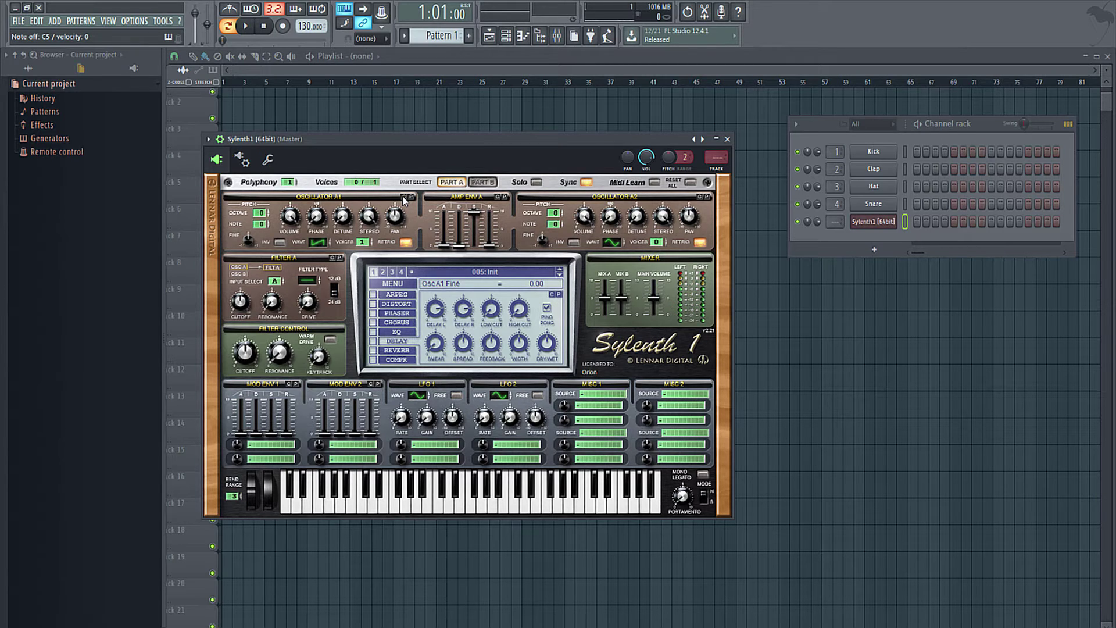
# Paste oscillator A1's settings into oscillator A2, and set A2's voices to 0.
pyautogui.click(708, 198)
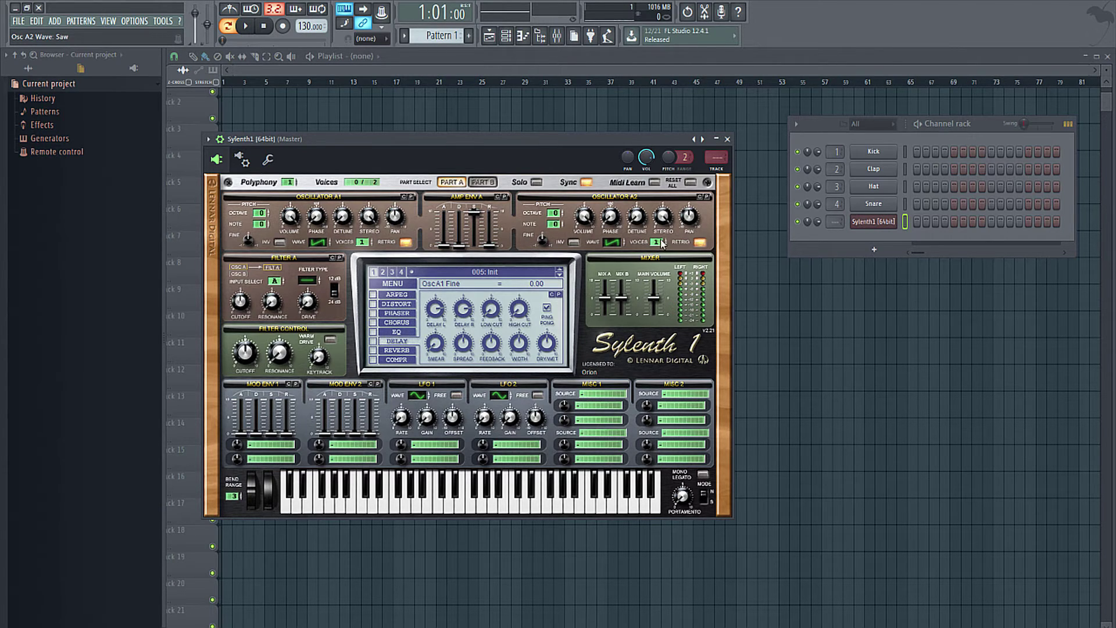
pyautogui.scroll(-1, 657, 243)
# Lower oscillator A1's volume to 4.86, and restore it to 10.00.
pyautogui.click(291, 216)
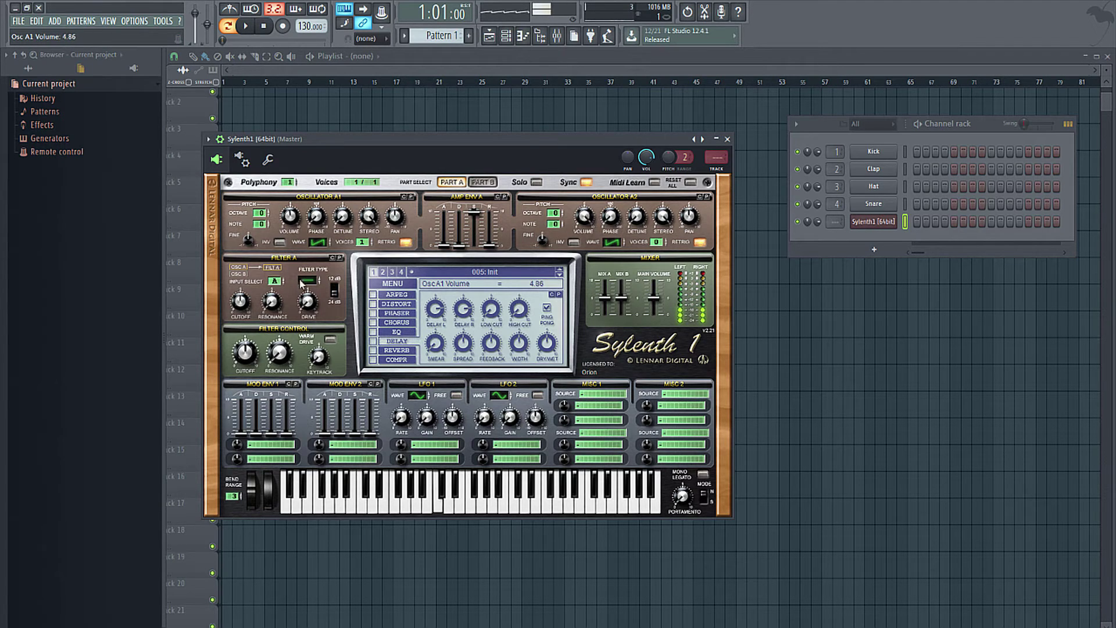
pyautogui.moveTo(300, 279); pyautogui.dragTo(306, 216)
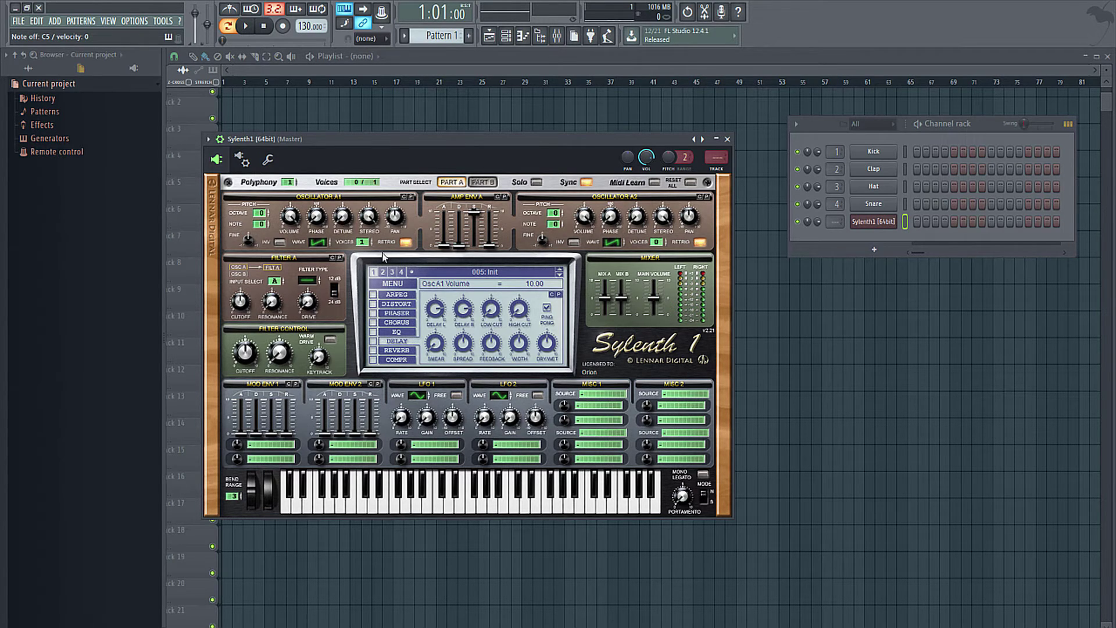
# Set oscillator A1's voices to 8, and try out its detune, phase, stereo and pan controls.
pyautogui.moveTo(367, 246); pyautogui.dragTo(366, 123)
pyautogui.moveTo(345, 218); pyautogui.dragTo(342, 172)
pyautogui.moveTo(316, 220)
pyautogui.mouseDown()
pyautogui.moveTo(317, 125)
pyautogui.moveTo(331, 220)
pyautogui.mouseUp()
pyautogui.moveTo(367, 218); pyautogui.dragTo(379, 292)
pyautogui.moveTo(371, 221); pyautogui.dragTo(370, 210)
pyautogui.moveTo(397, 219)
pyautogui.mouseDown()
pyautogui.moveTo(399, 280)
pyautogui.moveTo(398, 174)
pyautogui.moveTo(400, 227)
pyautogui.mouseUp()
# Look at Part B's amp envelope, and return to the one in Part A.
pyautogui.click(482, 181)
pyautogui.click(453, 181)
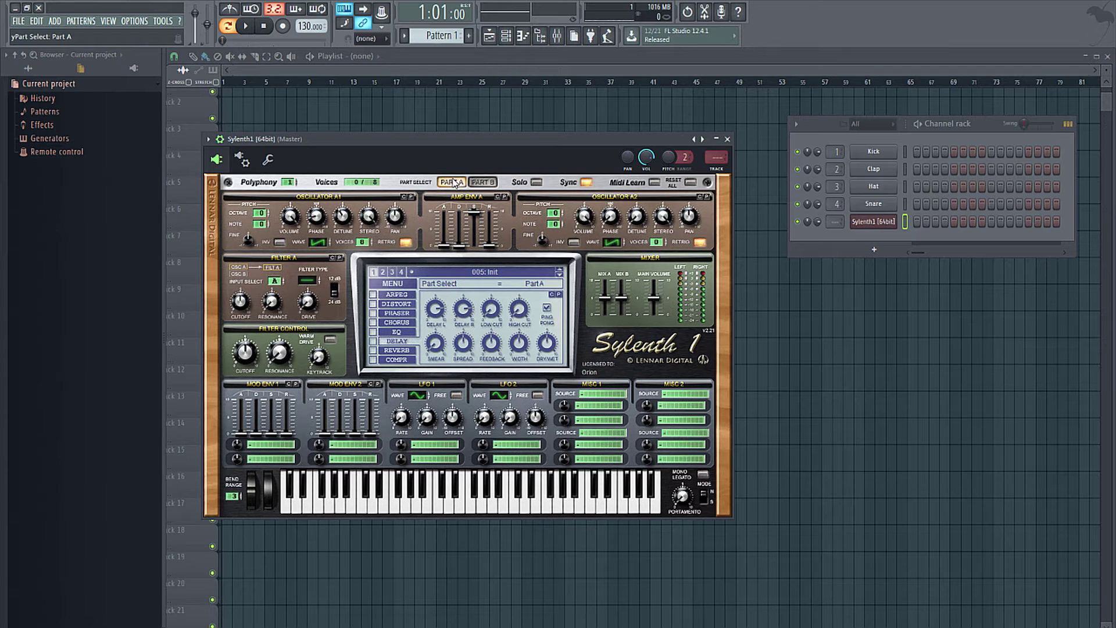
pyautogui.click(504, 196)
# Play test notes while trying a longer attack on amp envelope A.
pyautogui.press('z')
pyautogui.press('z')
pyautogui.press('z')
pyautogui.click(444, 248)
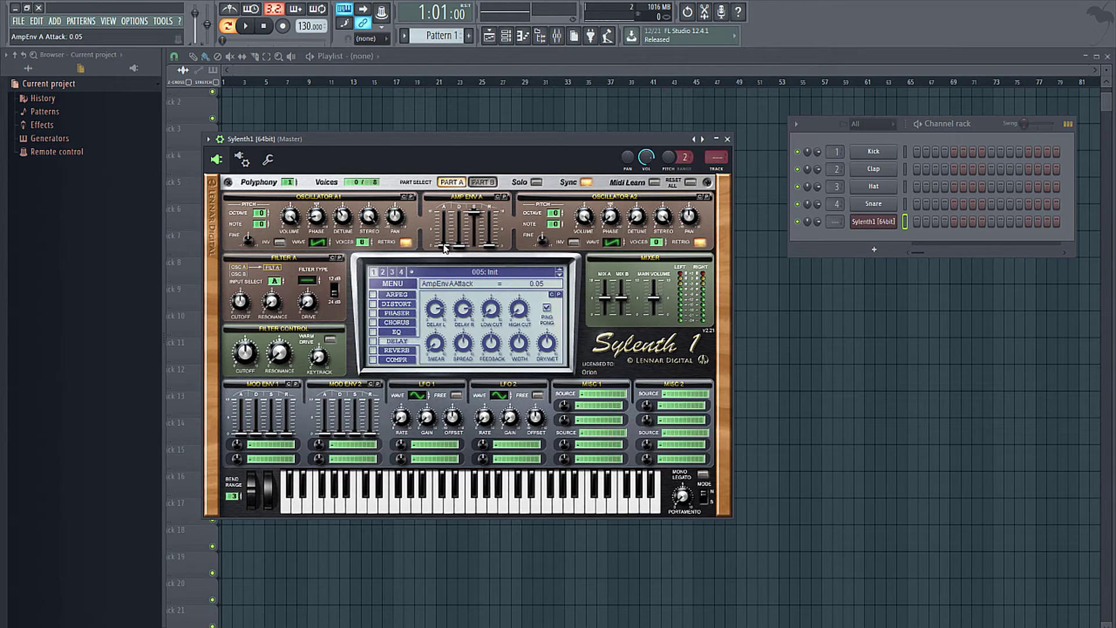
pyautogui.moveTo(445, 248); pyautogui.dragTo(447, 224)
pyautogui.press('z')
# Try amp envelope A's decay at 7.64, 0.00 and 5.98, and set its sustain to 7.93.
pyautogui.moveTo(459, 247); pyautogui.dragTo(458, 225)
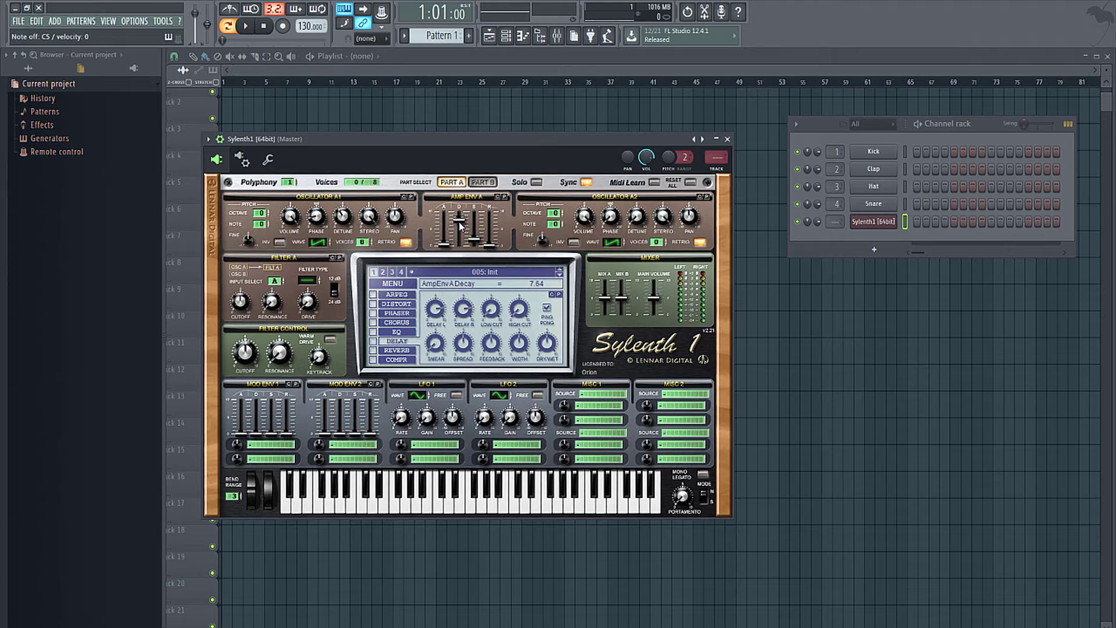
pyautogui.moveTo(459, 226); pyautogui.dragTo(476, 286)
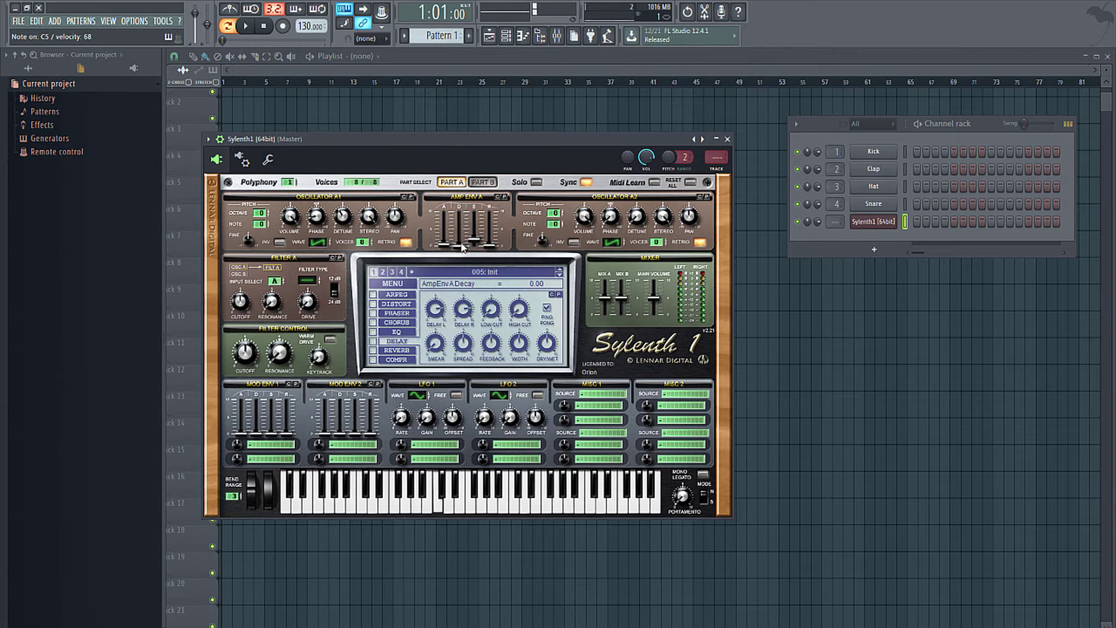
pyautogui.moveTo(462, 247); pyautogui.dragTo(462, 227)
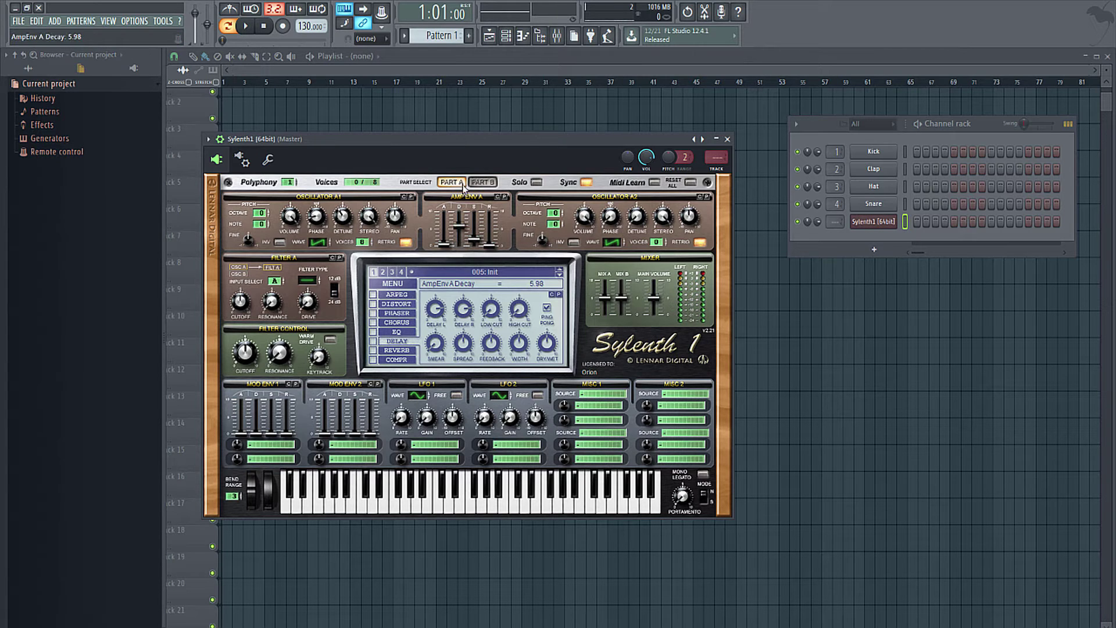
pyautogui.moveTo(464, 186); pyautogui.dragTo(464, 107)
pyautogui.moveTo(458, 216)
pyautogui.mouseDown()
pyautogui.moveTo(460, 271)
pyautogui.moveTo(445, 242)
pyautogui.moveTo(469, 237)
pyautogui.moveTo(471, 218)
pyautogui.mouseUp()
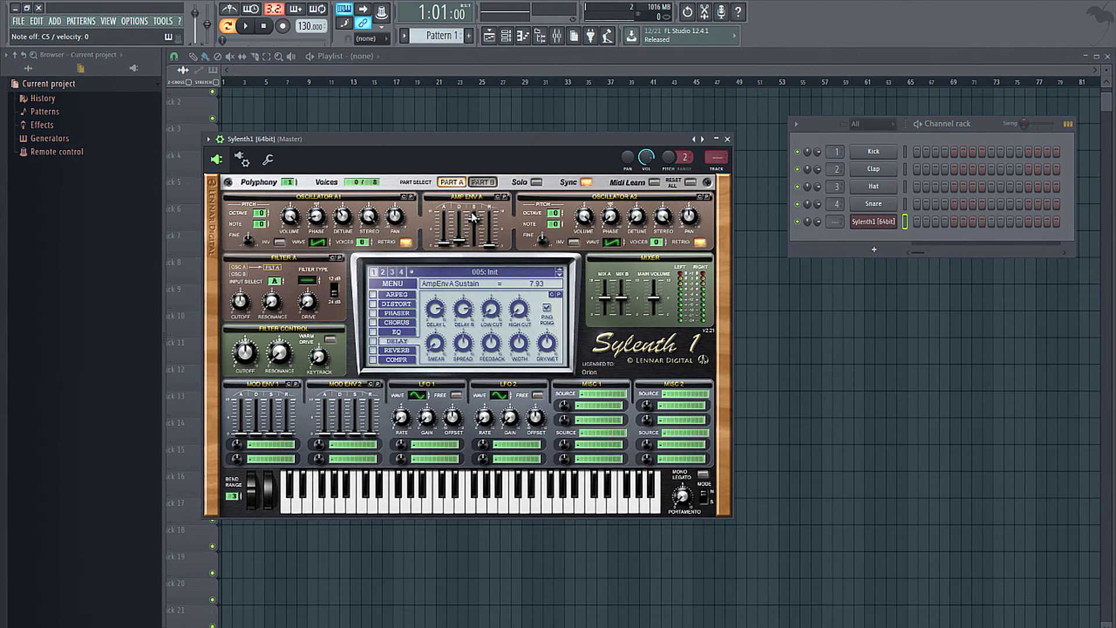
pyautogui.moveTo(474, 217)
pyautogui.mouseDown()
pyautogui.moveTo(473, 243)
pyautogui.moveTo(483, 217)
pyautogui.mouseUp()
# Set amp envelope A's release to 4.24, play test notes, and lower it to 3.26.
pyautogui.moveTo(491, 249); pyautogui.dragTo(492, 233)
pyautogui.press('z')
pyautogui.press('z')
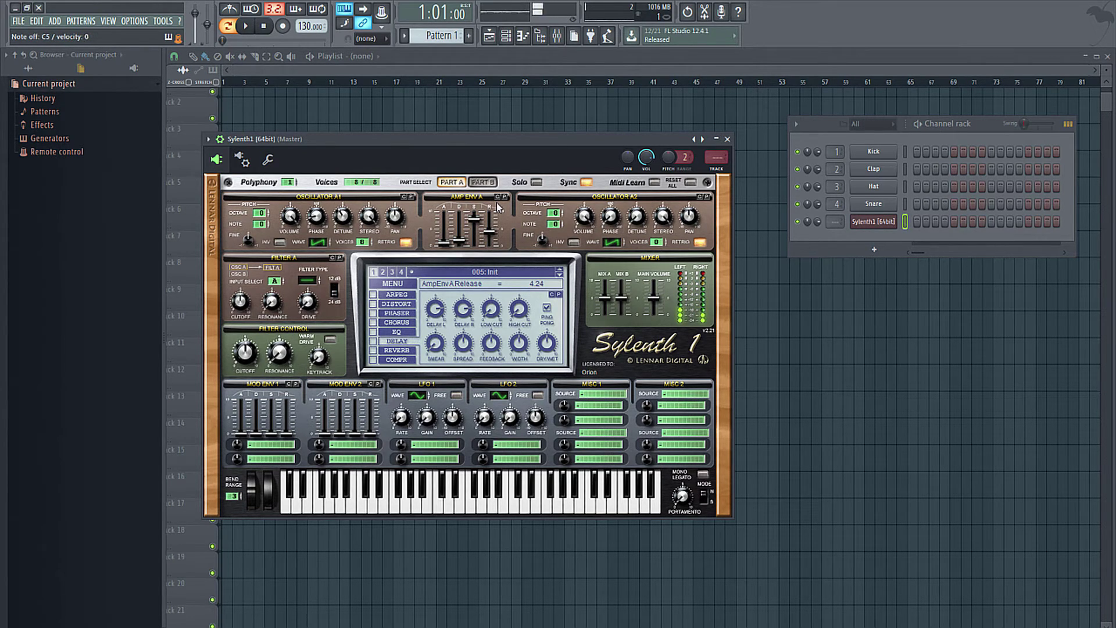
pyautogui.moveTo(490, 234); pyautogui.dragTo(487, 246)
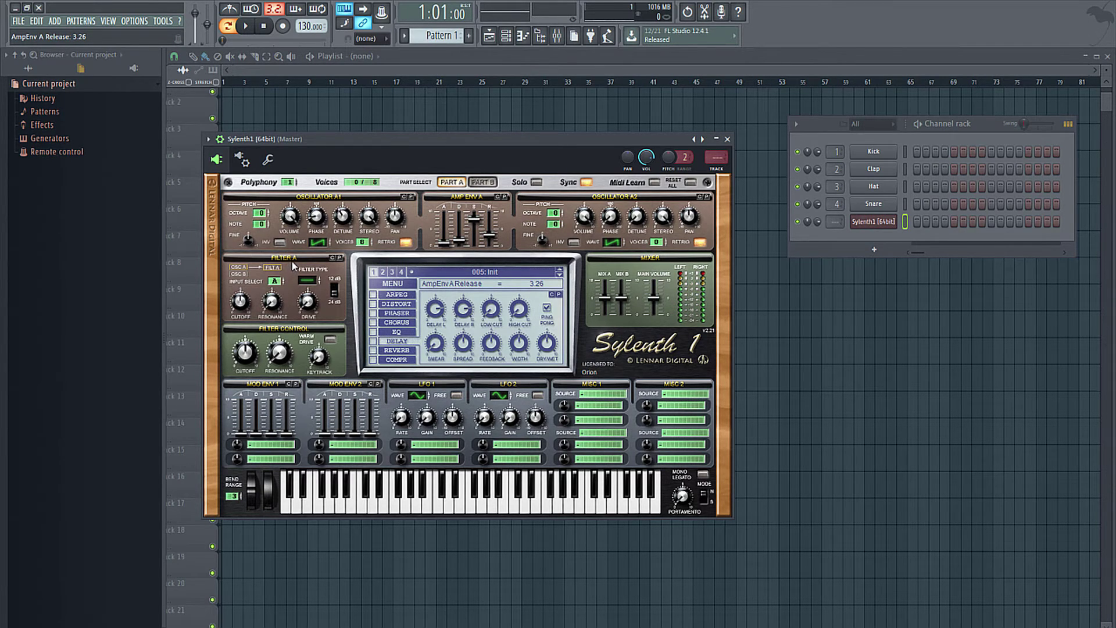
# Set Part A's filter type to Lowpass with a cutoff of 56.56 Hz, and play test notes.
pyautogui.click(483, 182)
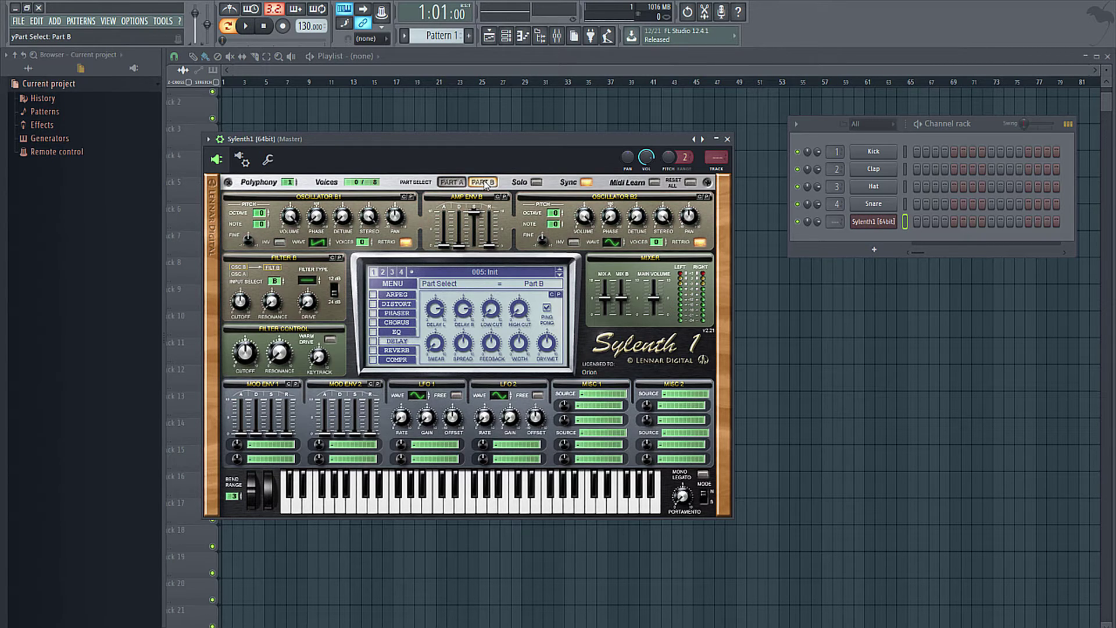
pyautogui.click(452, 183)
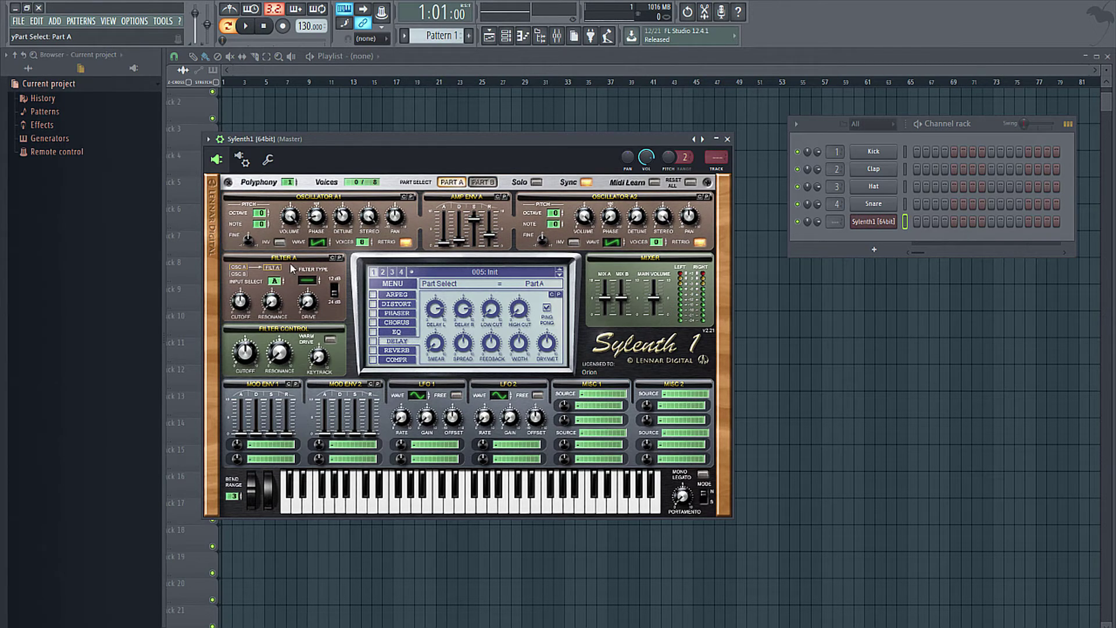
pyautogui.click(309, 281)
pyautogui.click(310, 281)
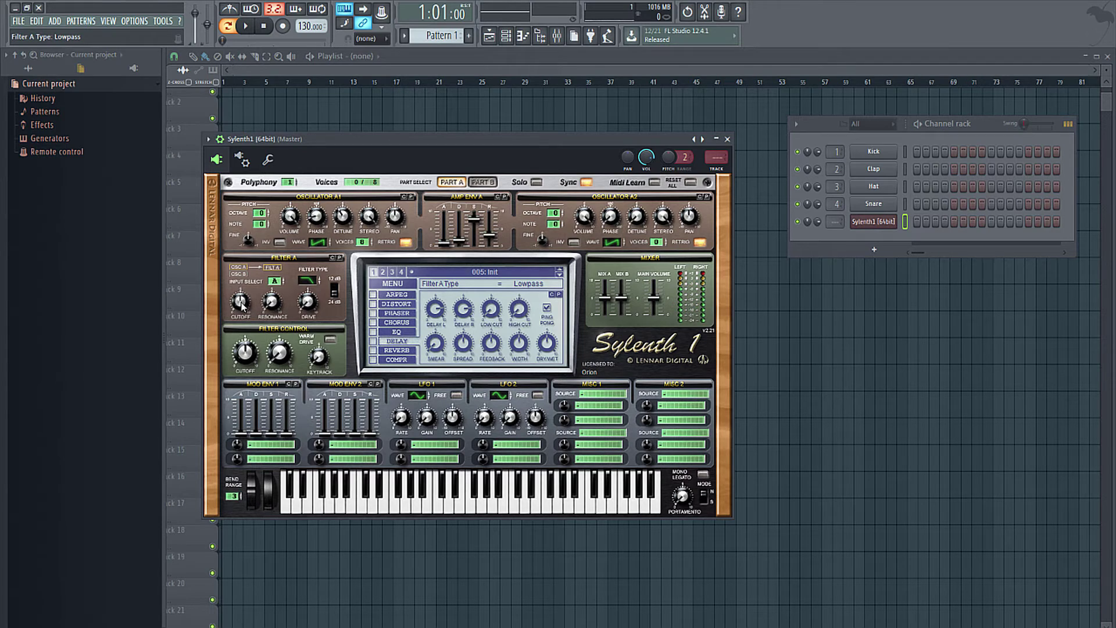
pyautogui.moveTo(241, 303); pyautogui.dragTo(242, 317)
pyautogui.press('z')
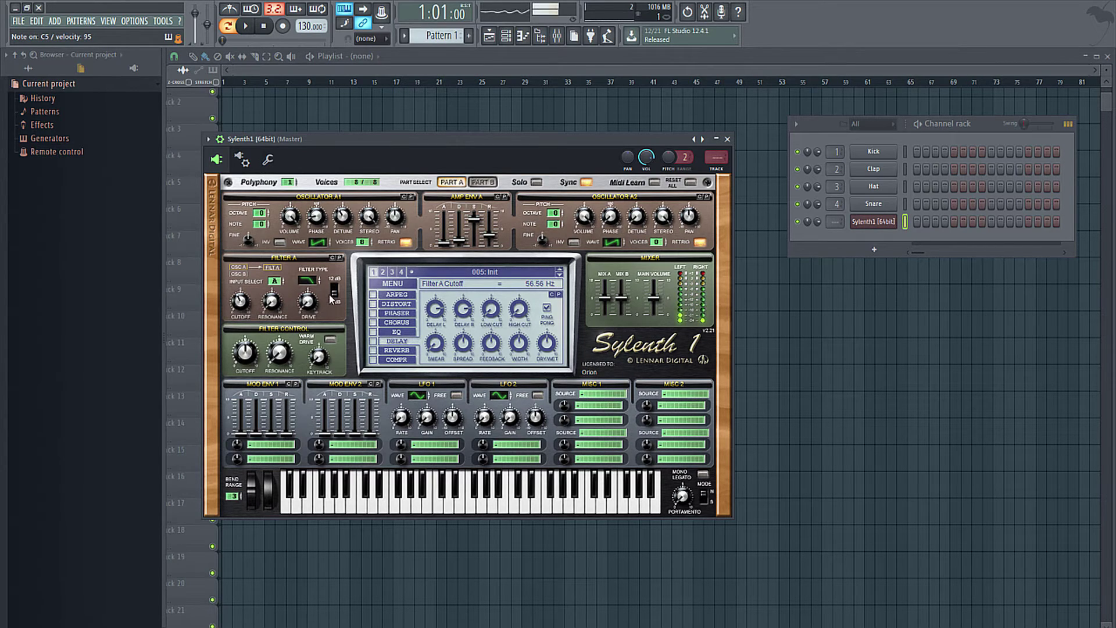
pyautogui.press('z')
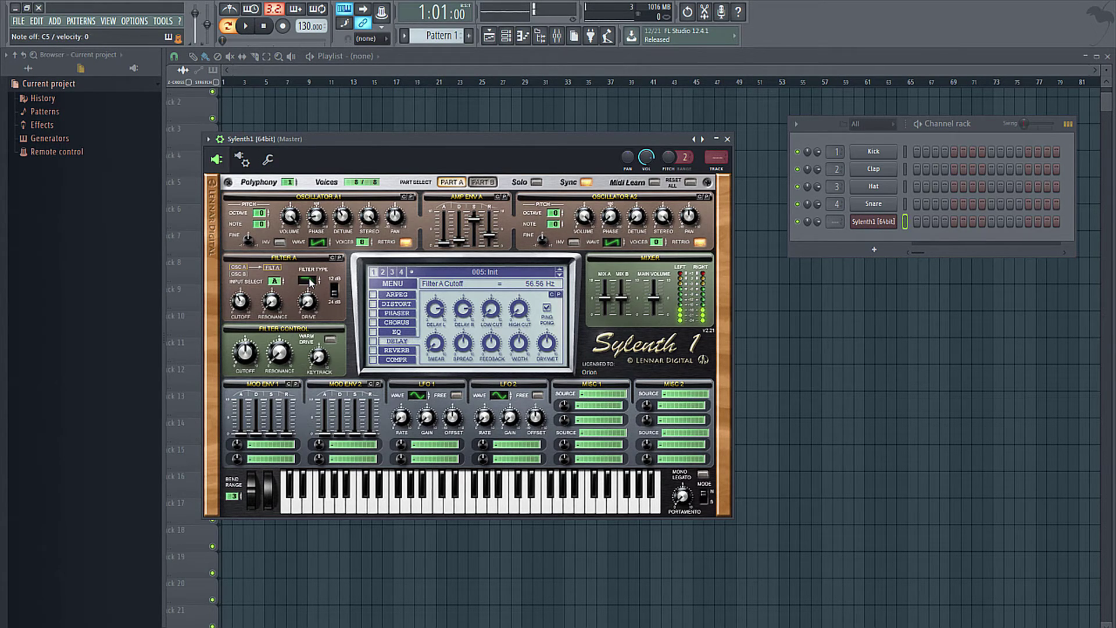
# Audition filter A as Bandpass, and change its type to Highpass.
pyautogui.click(312, 280)
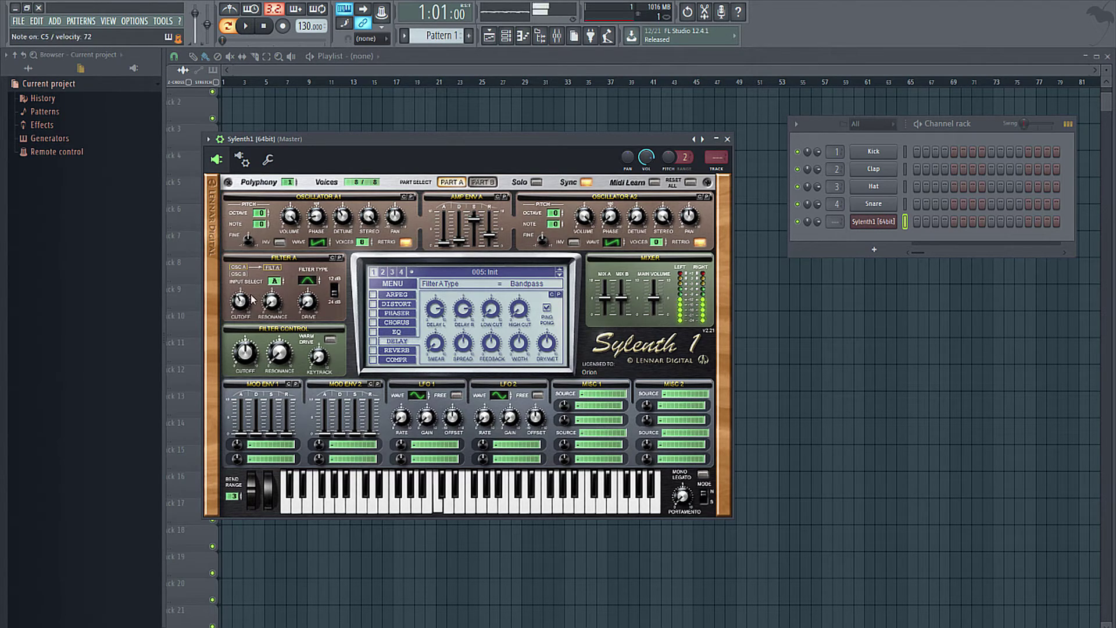
pyautogui.click(314, 278)
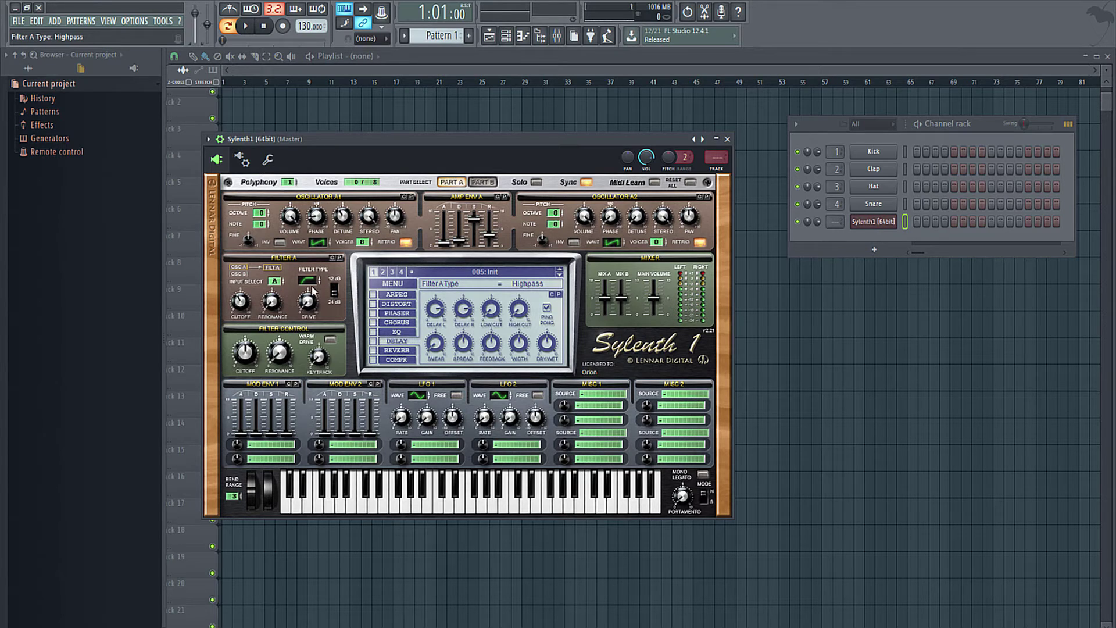
# Set filter A's type to Lowpass with a cutoff of 3048.40 Hz, play test notes, and set its drive to 0.76.
pyautogui.moveTo(308, 297); pyautogui.dragTo(308, 299)
pyautogui.click(274, 282)
pyautogui.click(284, 281)
pyautogui.click(281, 281)
pyautogui.moveTo(242, 307); pyautogui.dragTo(240, 248)
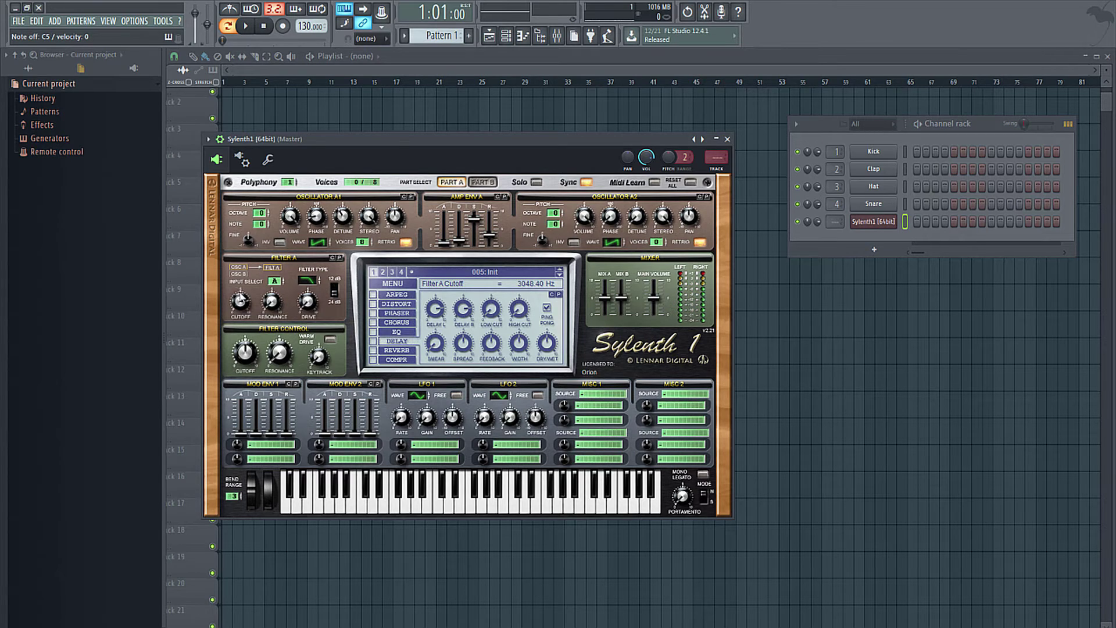
pyautogui.moveTo(240, 302); pyautogui.dragTo(274, 314)
pyautogui.moveTo(308, 305)
pyautogui.mouseDown()
pyautogui.moveTo(312, 266)
pyautogui.moveTo(312, 299)
pyautogui.mouseUp()
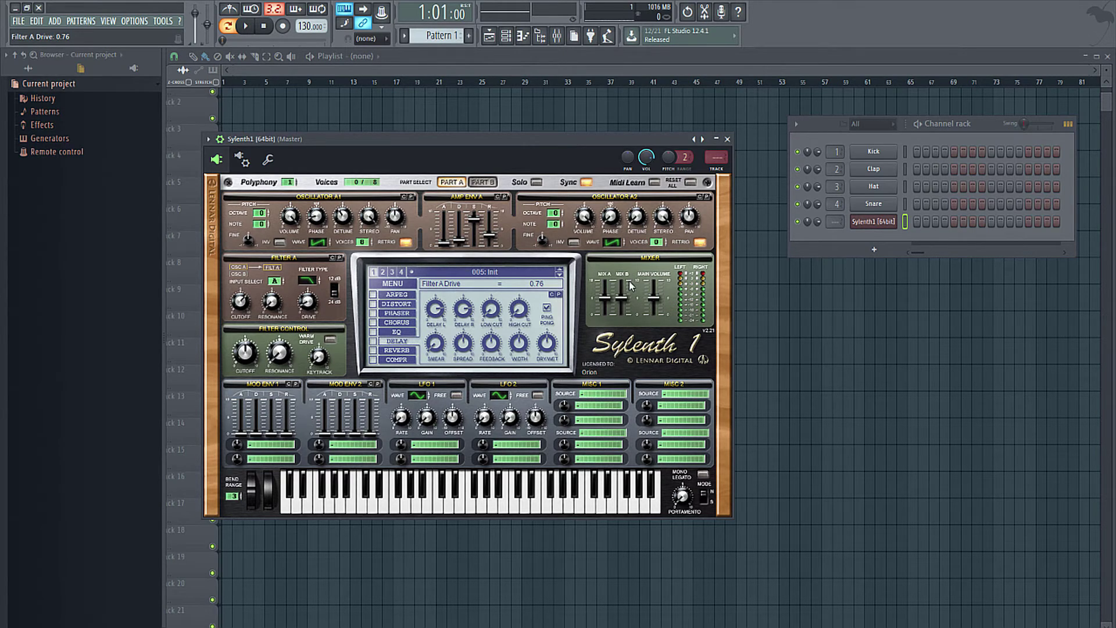
# In Part B, set oscillator B1 to a Pulse wave with 1 voice and play a test note.
pyautogui.click(482, 183)
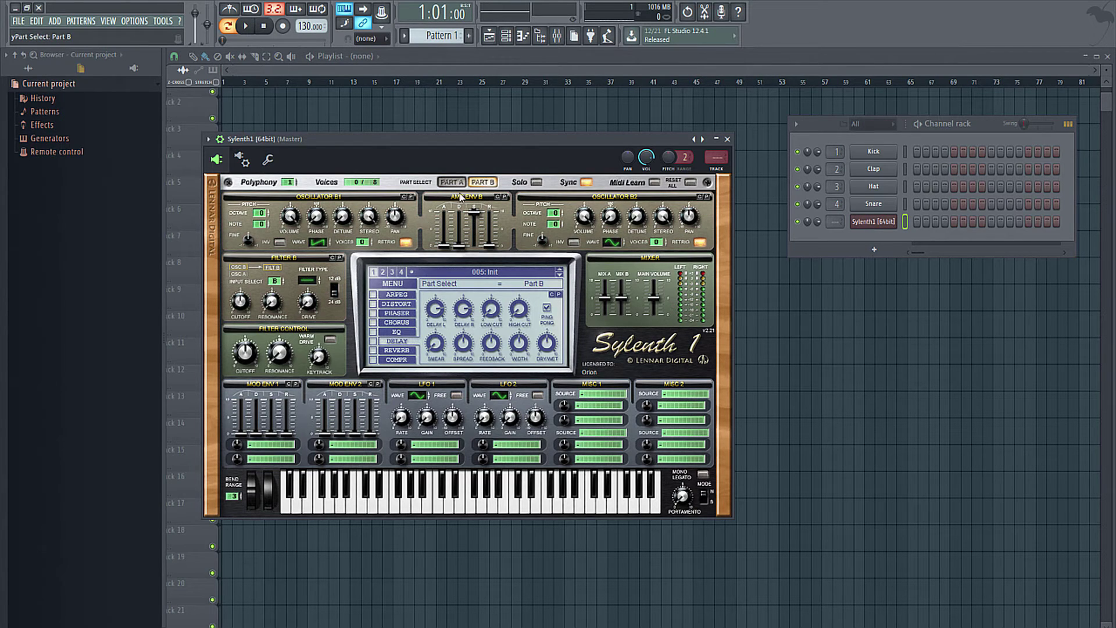
pyautogui.click(327, 238)
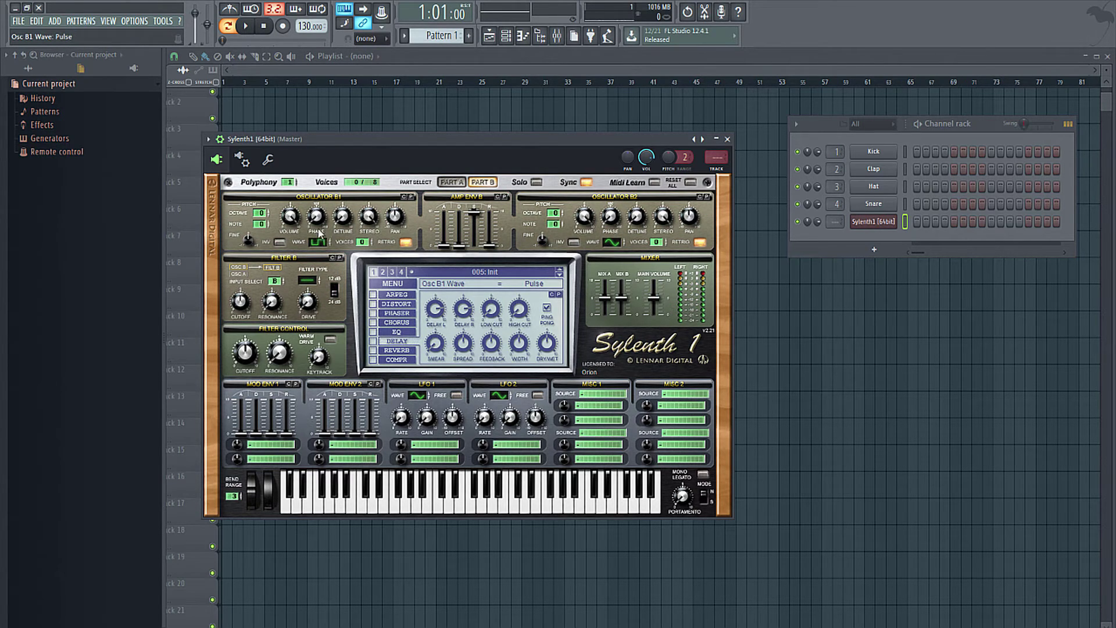
pyautogui.click(362, 241)
pyautogui.press('z')
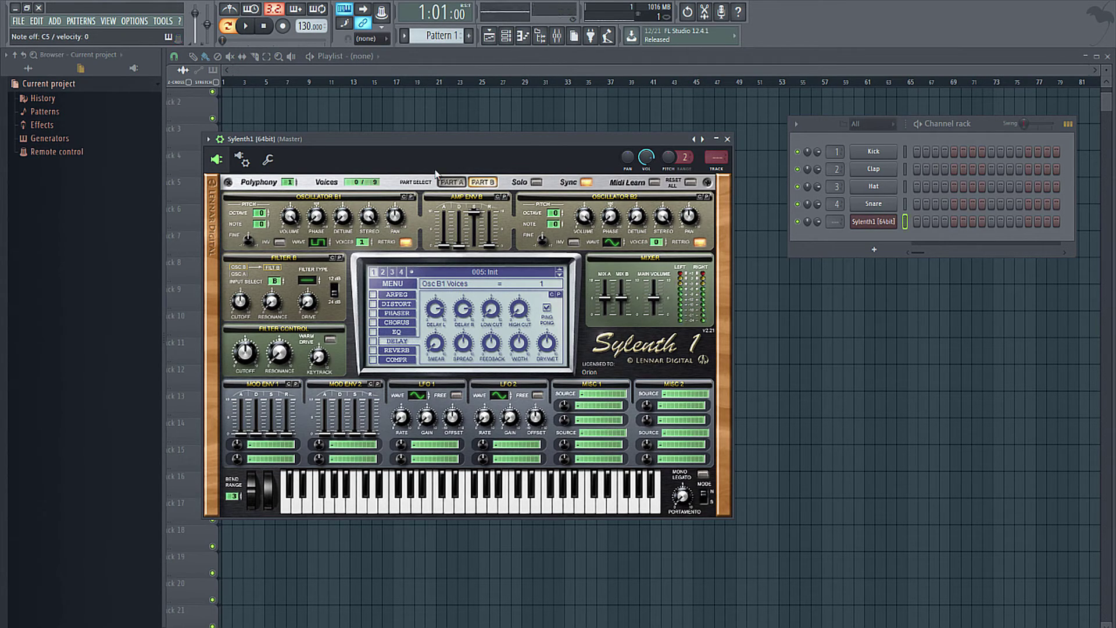
# Return to Part A, try Mix B at 0.00 before raising it again, and set filter A's input select to AB.
pyautogui.click(449, 182)
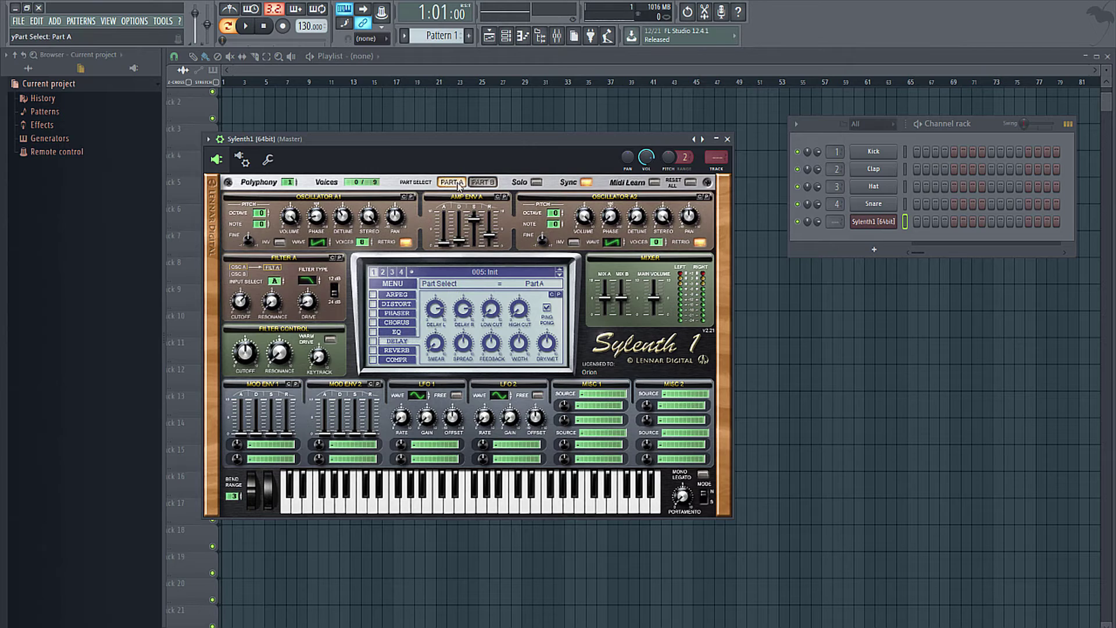
pyautogui.click(605, 299)
pyautogui.moveTo(605, 300); pyautogui.dragTo(628, 312)
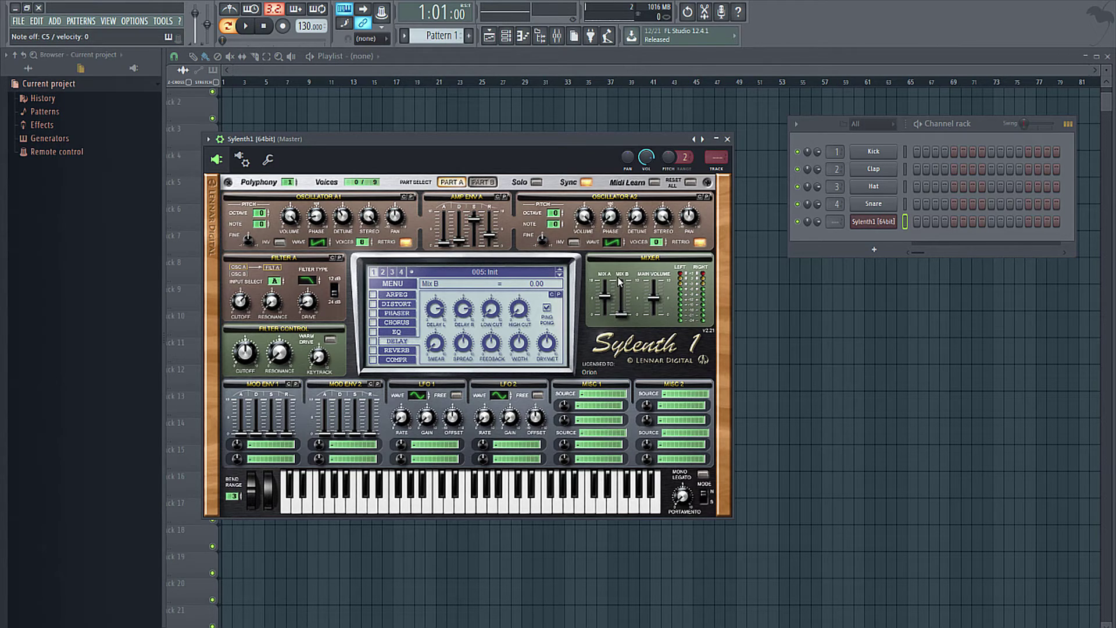
pyautogui.moveTo(622, 322); pyautogui.dragTo(622, 250)
pyautogui.moveTo(655, 305)
pyautogui.mouseDown()
pyautogui.moveTo(649, 350)
pyautogui.moveTo(660, 300)
pyautogui.mouseUp()
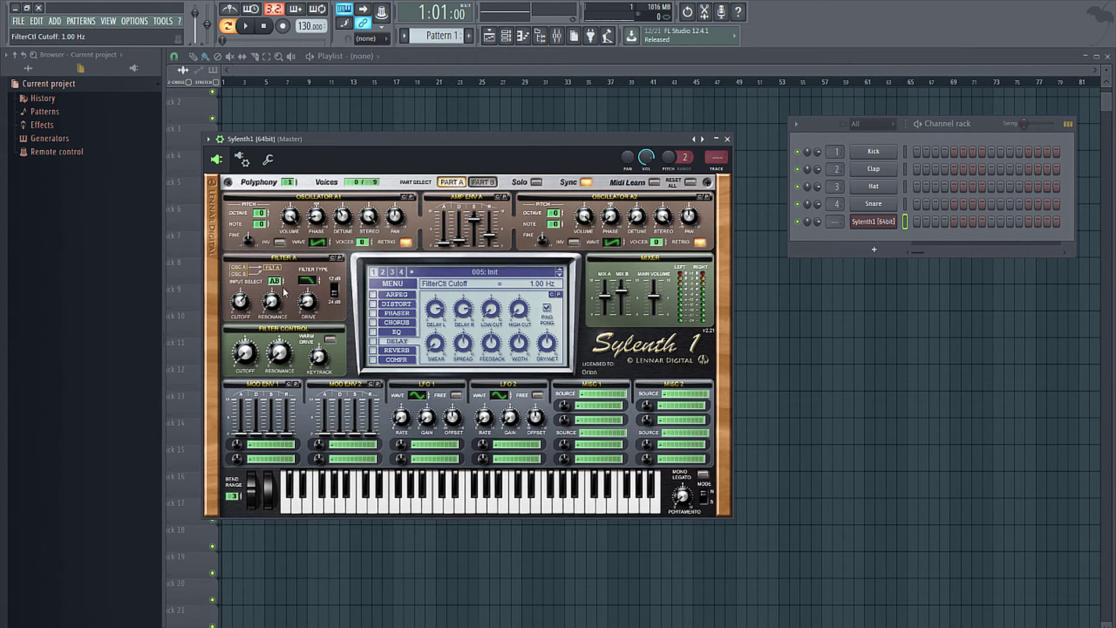
# Compare the filters of Parts A and B, set filter B's type to Lowpass, adjust its cutoff, and return to Part A.
pyautogui.click(482, 182)
pyautogui.click(445, 183)
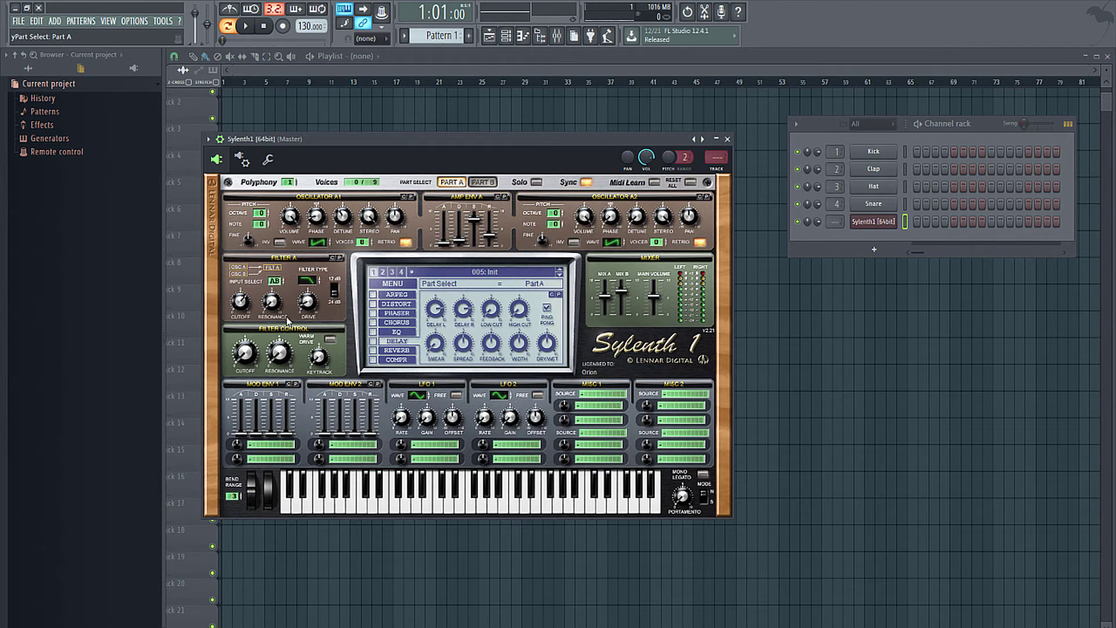
pyautogui.click(482, 181)
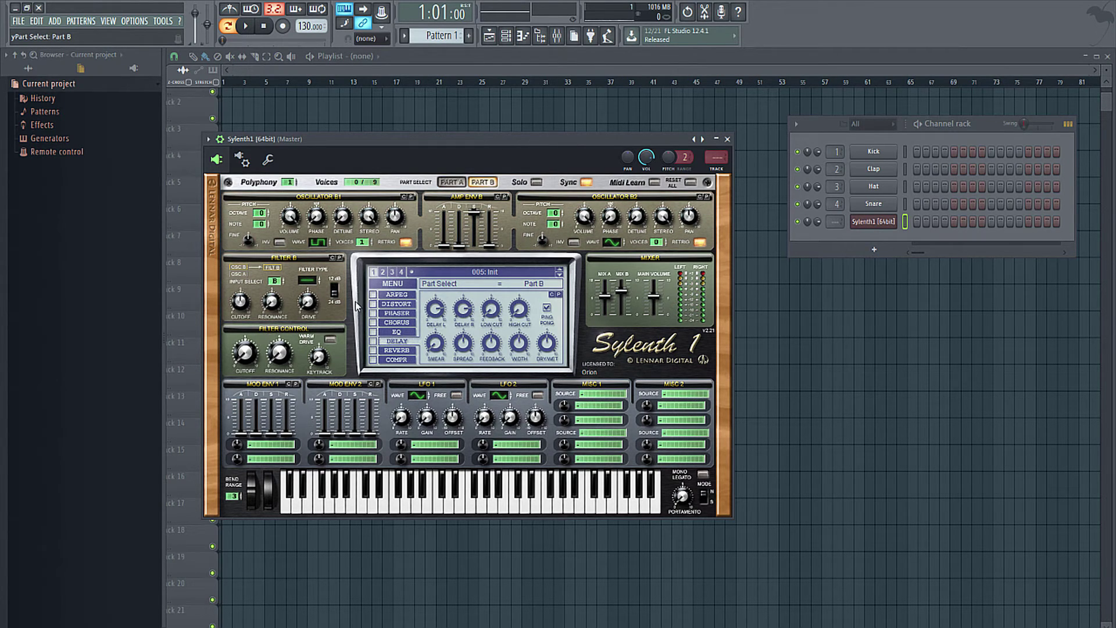
pyautogui.click(454, 182)
pyautogui.click(482, 182)
pyautogui.moveTo(313, 283)
pyautogui.mouseDown()
pyautogui.moveTo(309, 292)
pyautogui.moveTo(318, 268)
pyautogui.mouseUp()
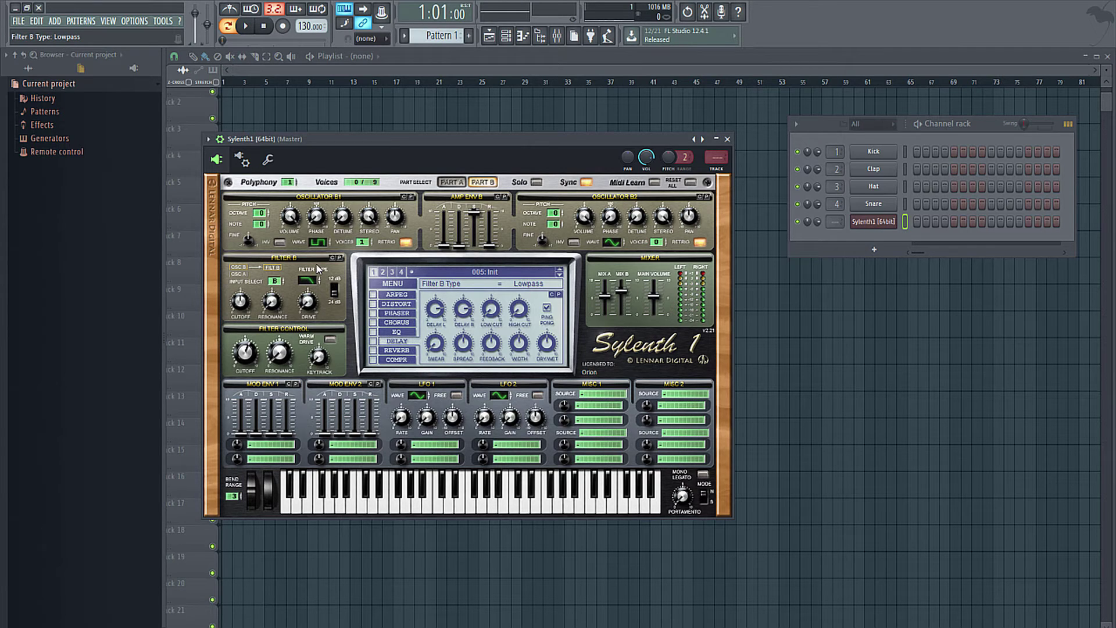
pyautogui.moveTo(241, 305); pyautogui.dragTo(241, 311)
pyautogui.click(451, 182)
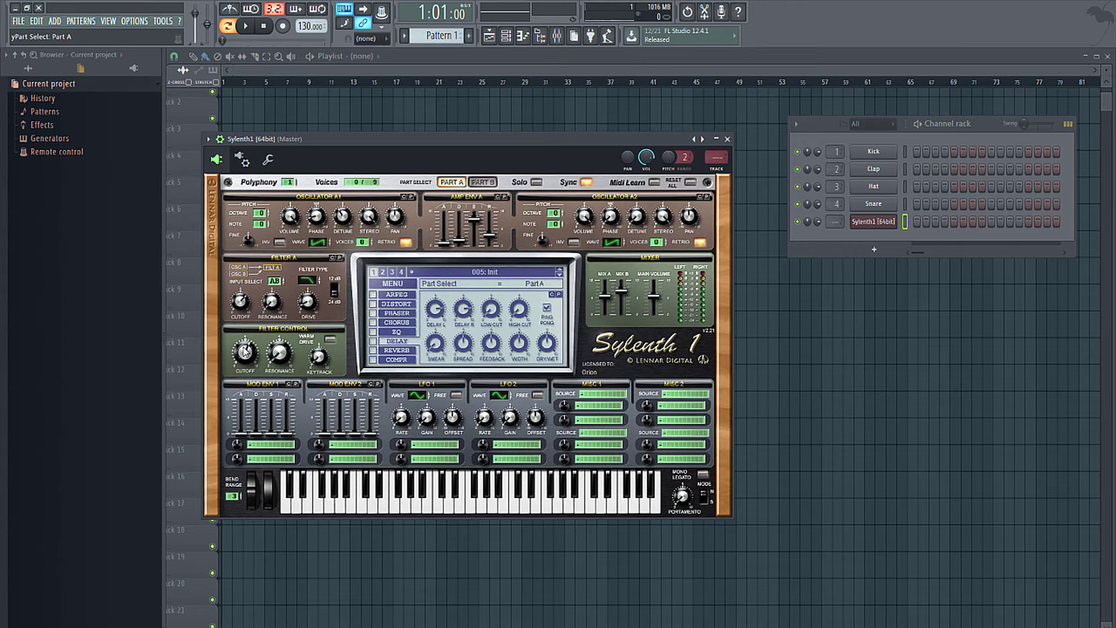
# Try the filter control's cutoff and resonance while playing a note, and toggle Warm Drive, leaving it off.
pyautogui.moveTo(245, 351)
pyautogui.mouseDown()
pyautogui.moveTo(233, 381)
pyautogui.moveTo(238, 331)
pyautogui.moveTo(231, 359)
pyautogui.moveTo(269, 317)
pyautogui.moveTo(282, 255)
pyautogui.moveTo(263, 348)
pyautogui.mouseUp()
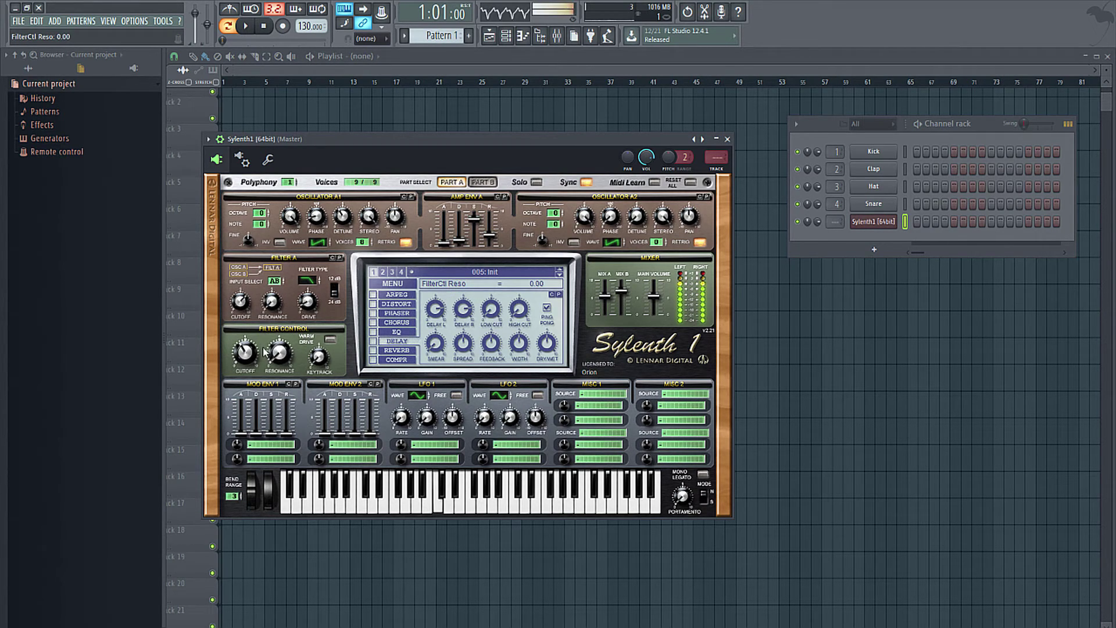
pyautogui.click(330, 339)
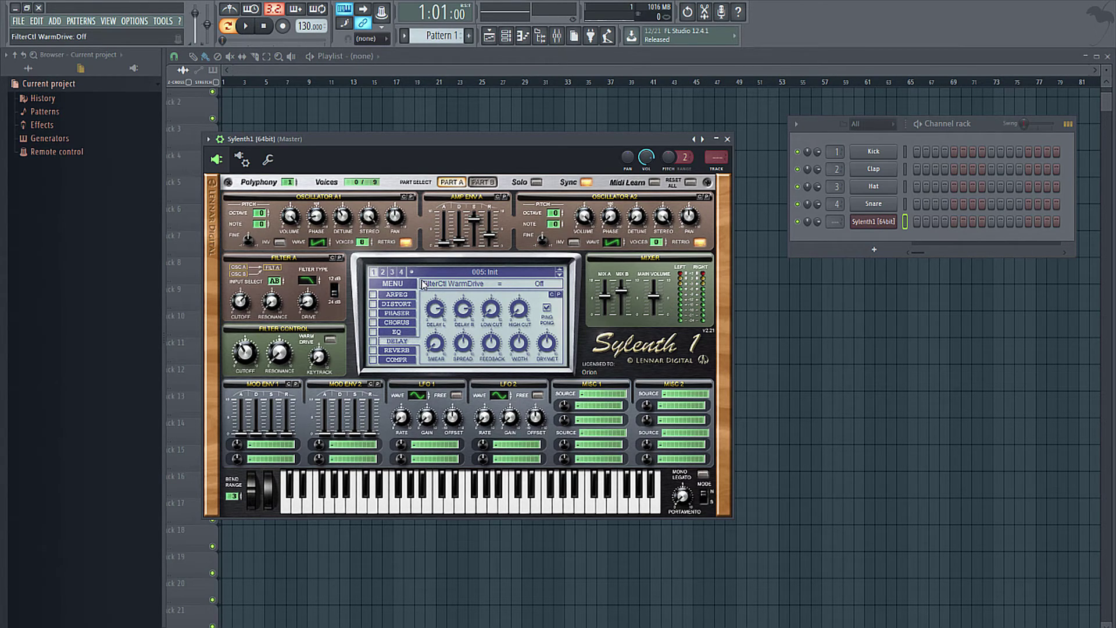
# Look through the preset banks, go back to bank 1, and switch to bank 2.
pyautogui.click(383, 272)
pyautogui.click(393, 271)
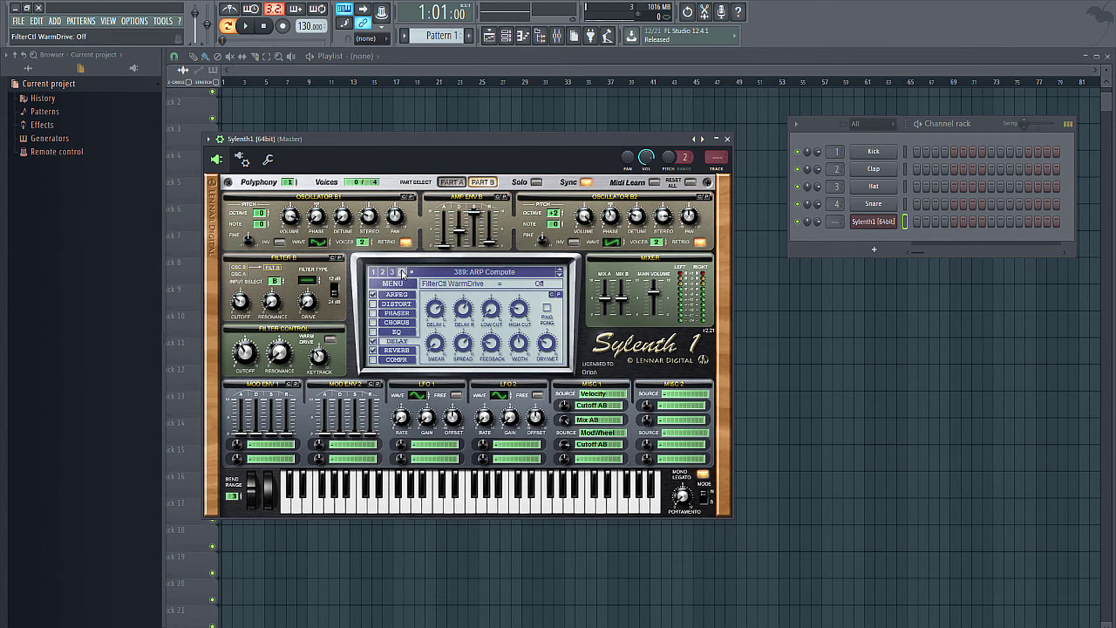
pyautogui.click(374, 271)
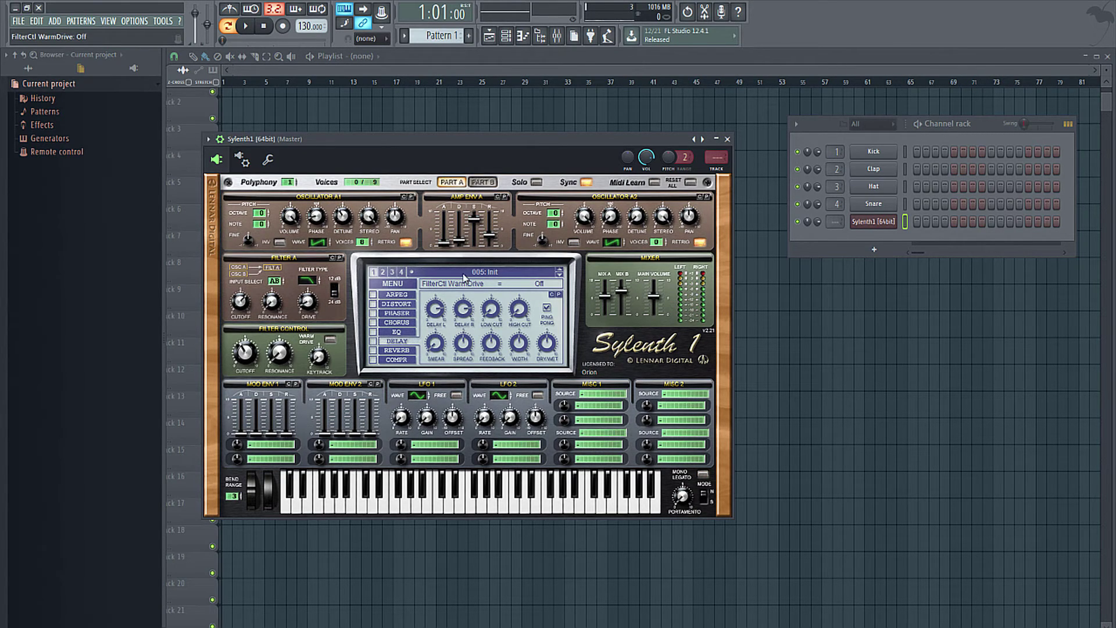
pyautogui.click(383, 272)
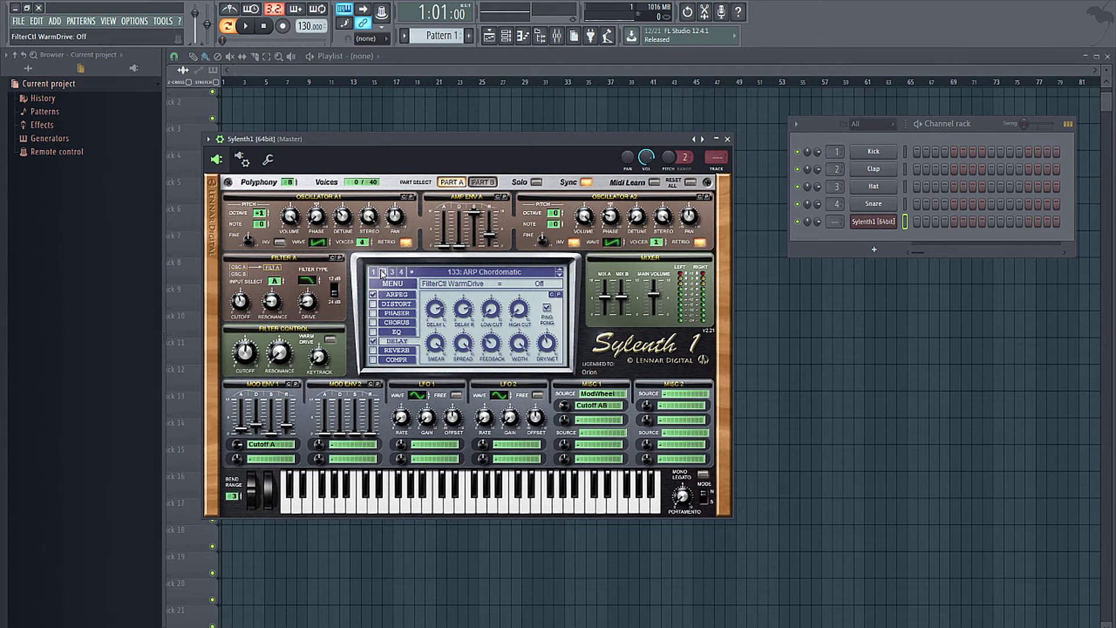
# Browse bank 2's preset list and load 168: KEY StarChild 1.
pyautogui.click(458, 276)
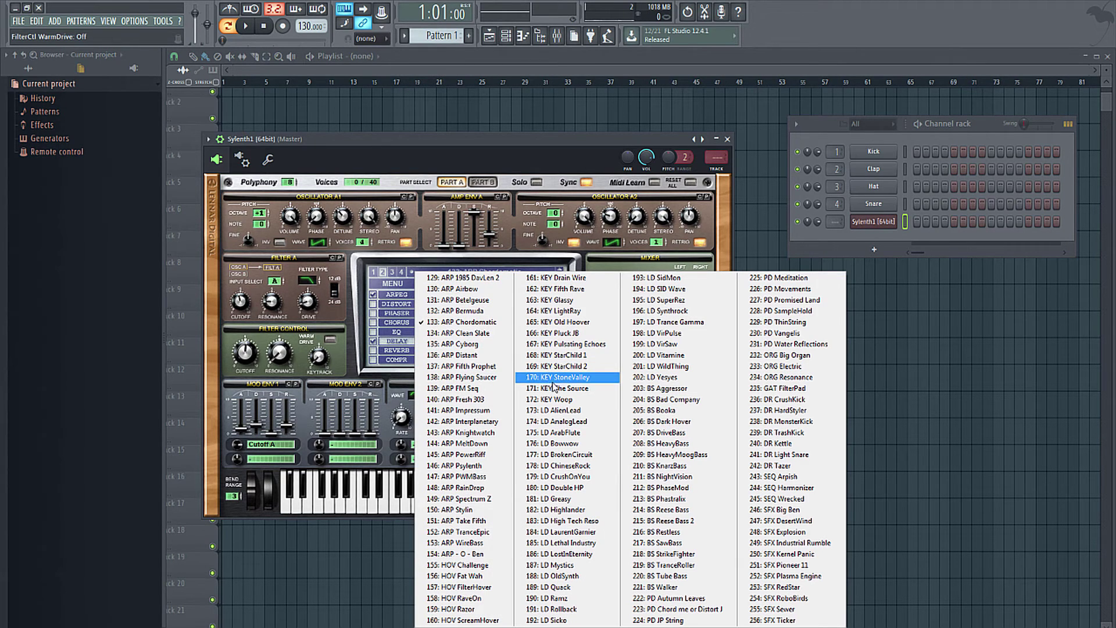
pyautogui.click(429, 268)
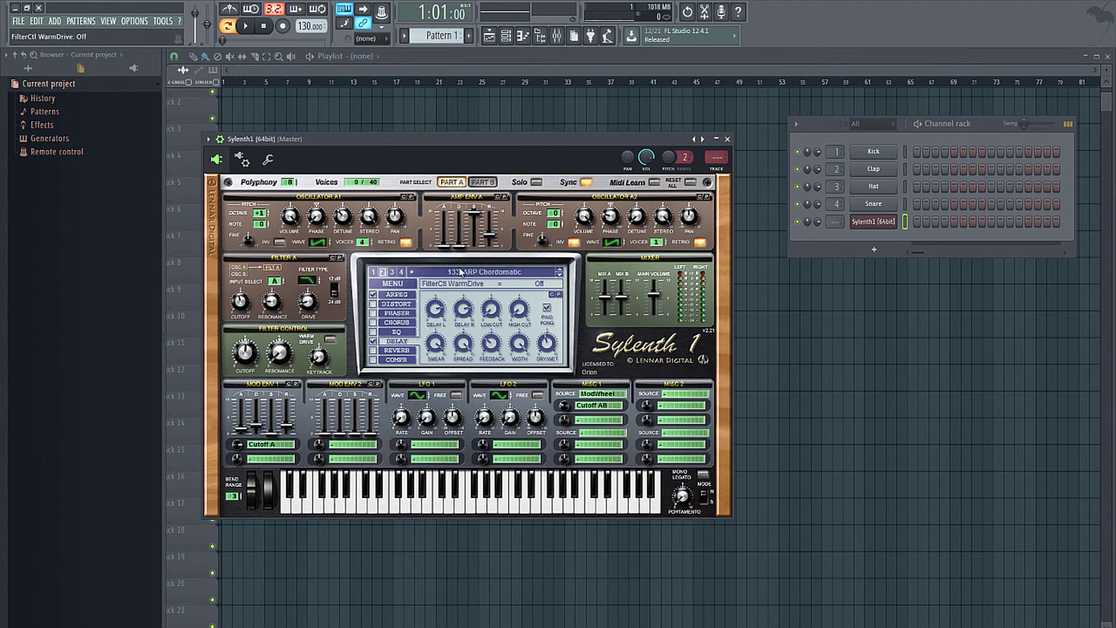
pyautogui.click(490, 276)
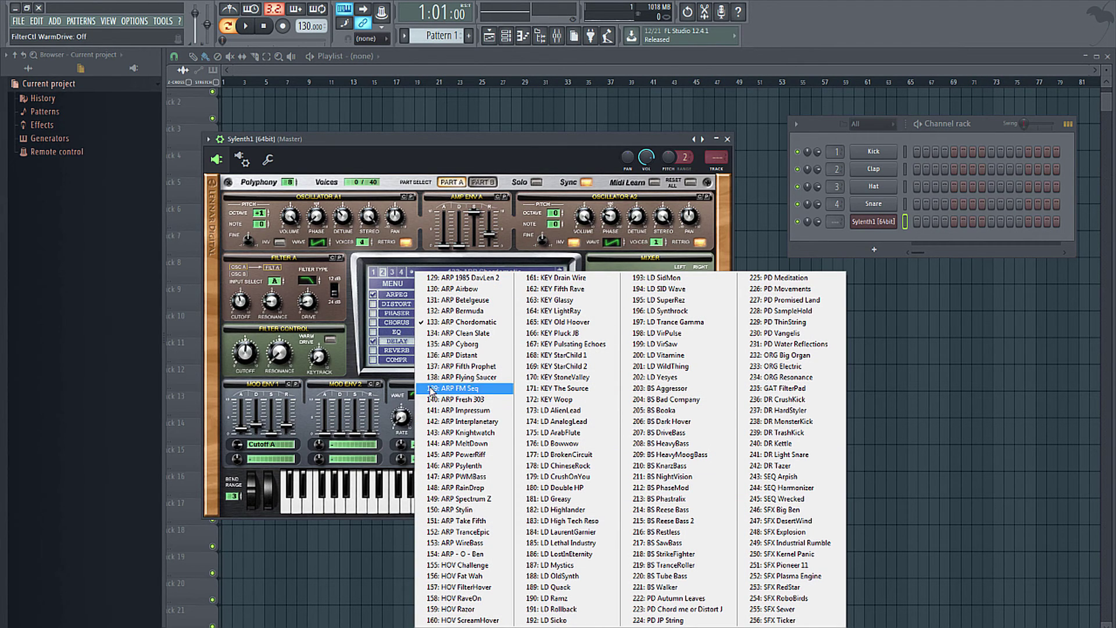
pyautogui.click(594, 356)
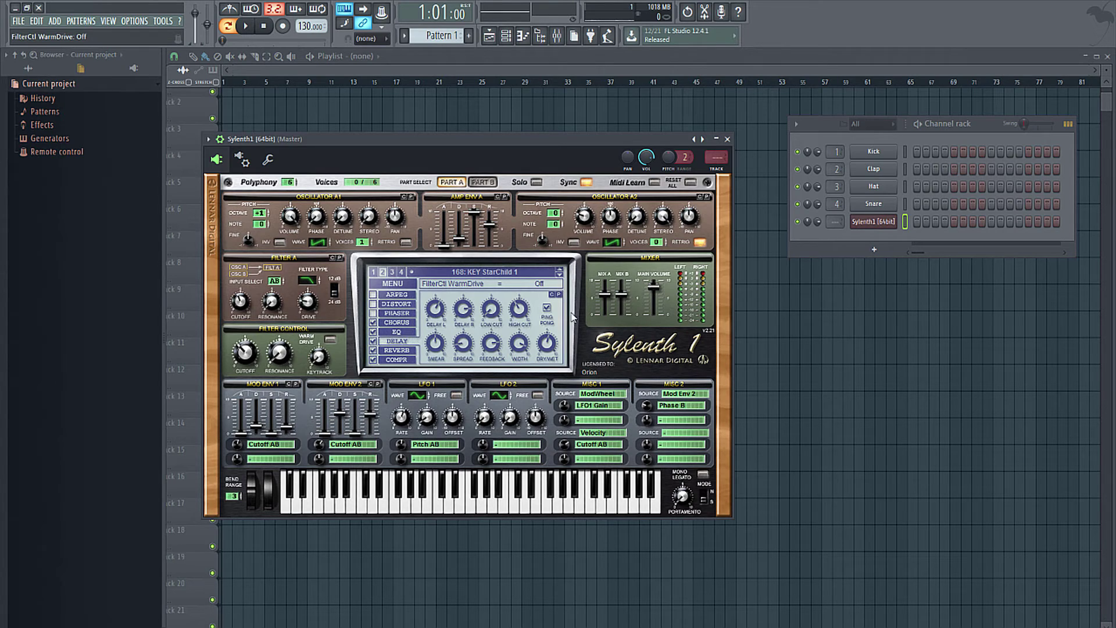
# Step back through the presets to 163: KEY Glassy, and forward again to 165: KEY Old Hoover.
pyautogui.click(560, 270)
pyautogui.click(560, 270)
pyautogui.click(560, 270)
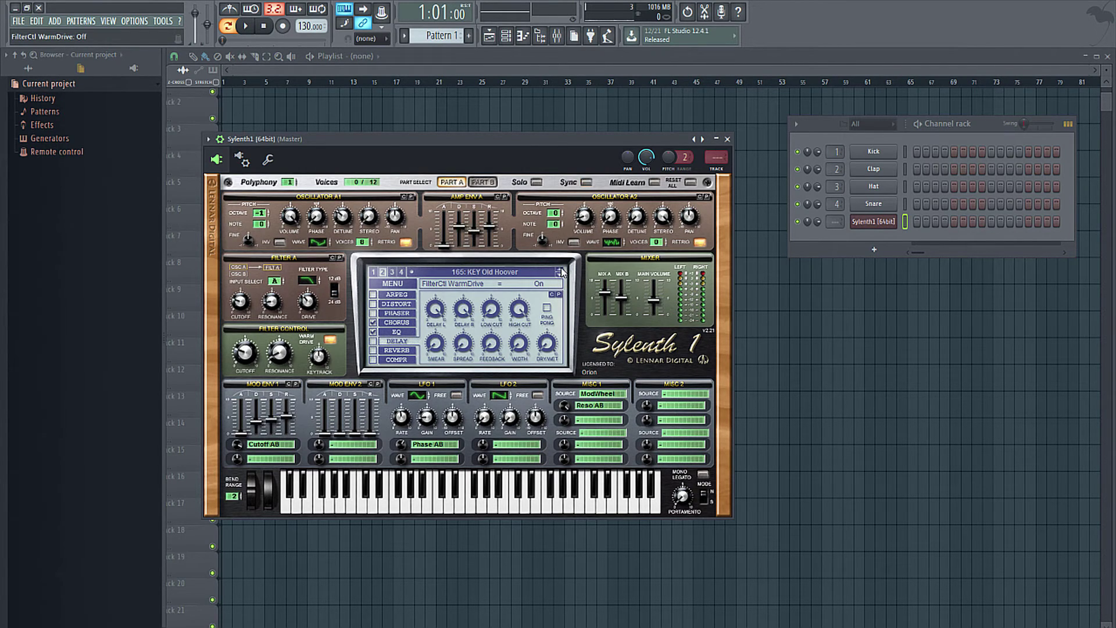
pyautogui.click(560, 269)
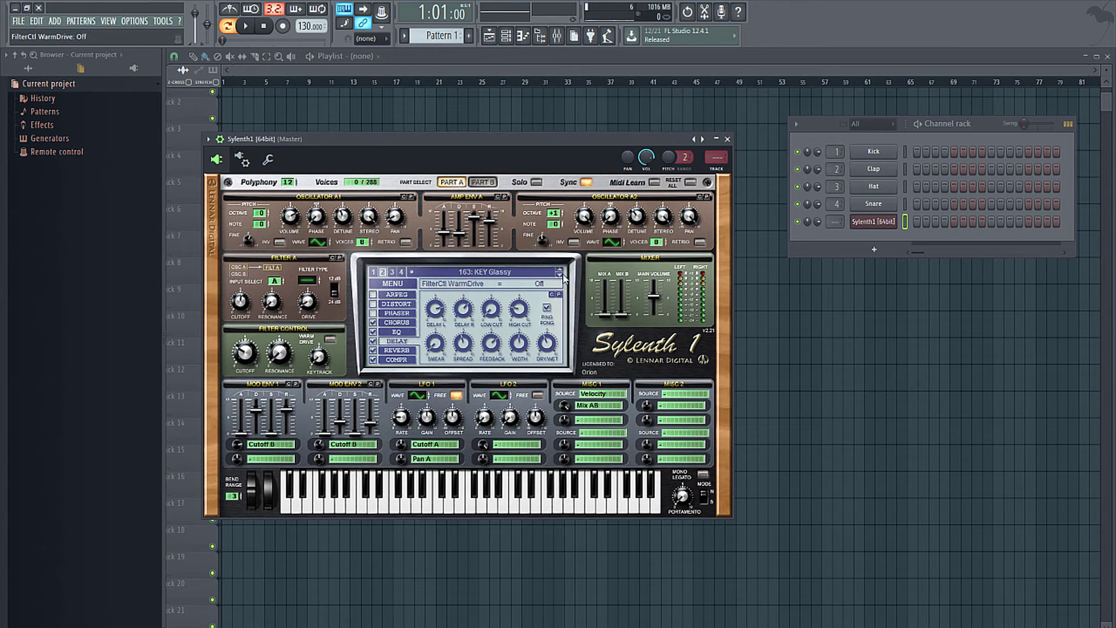
pyautogui.click(562, 275)
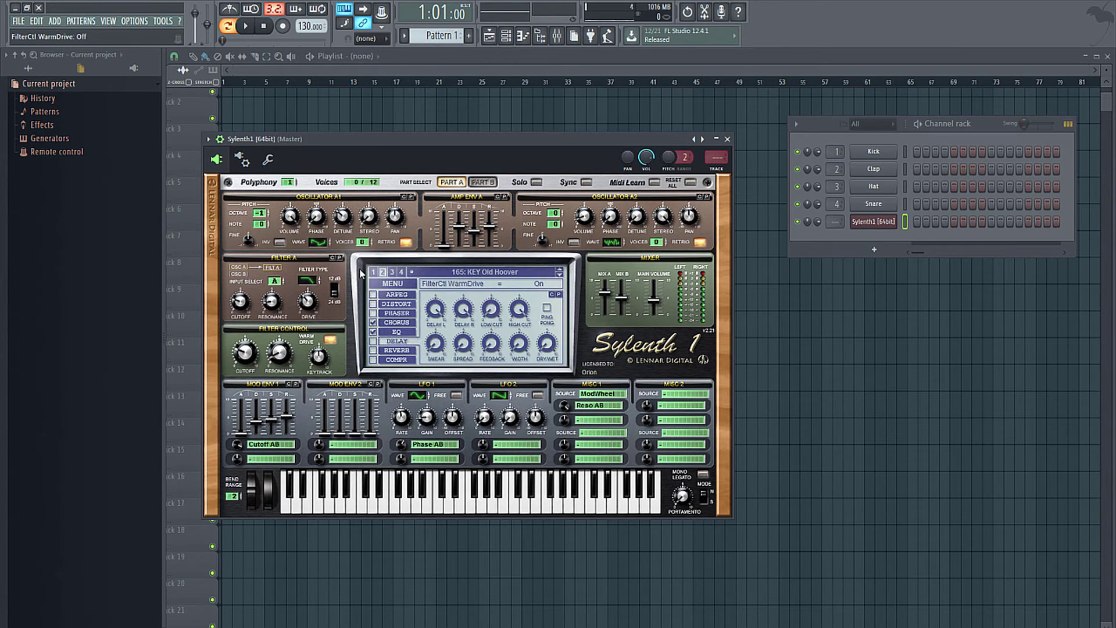
# Randomize the KEY Old Hoover preset twice, playing a test note after each randomization.
pyautogui.click(386, 284)
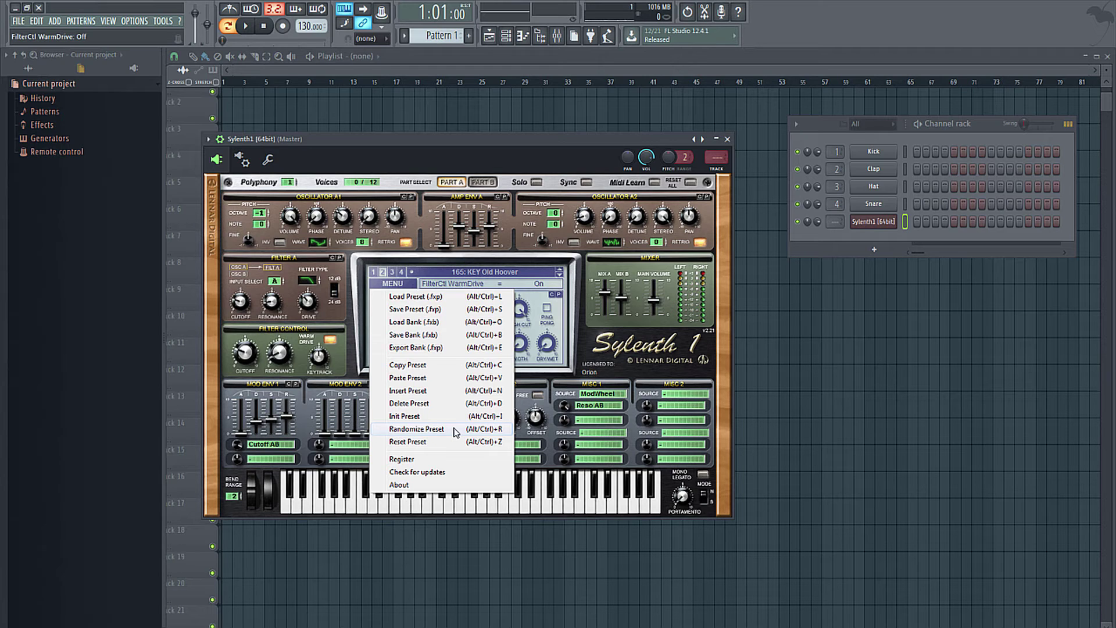
pyautogui.click(416, 429)
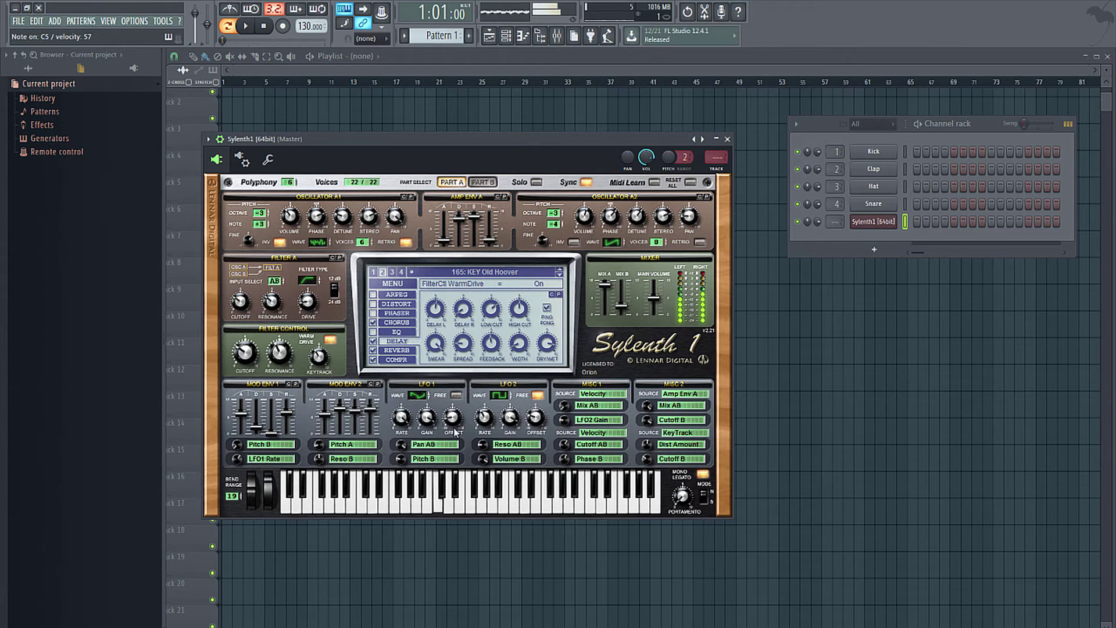
pyautogui.click(407, 285)
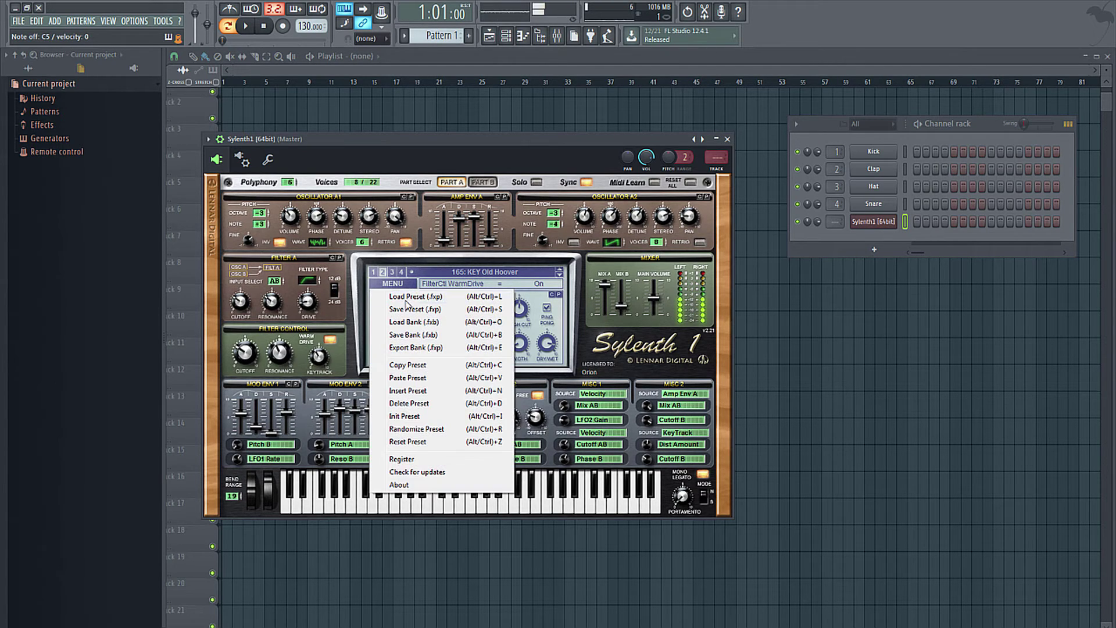
pyautogui.click(420, 430)
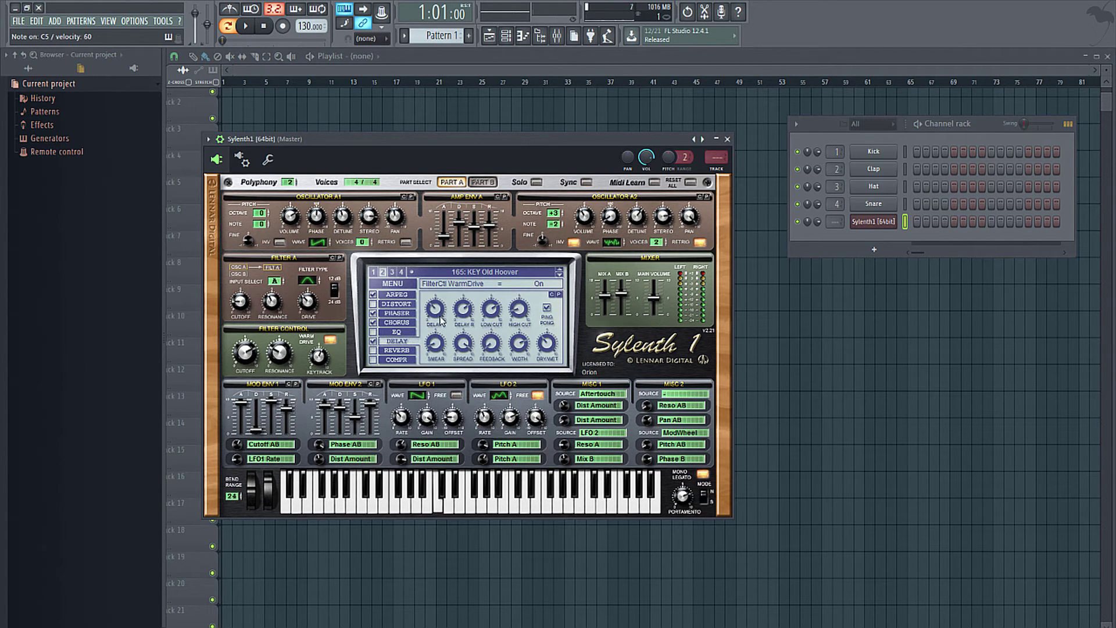
# Look at bank 4, switch to bank 1, and randomize preset 037: KEY Pluckobar while playing a test note.
pyautogui.click(400, 273)
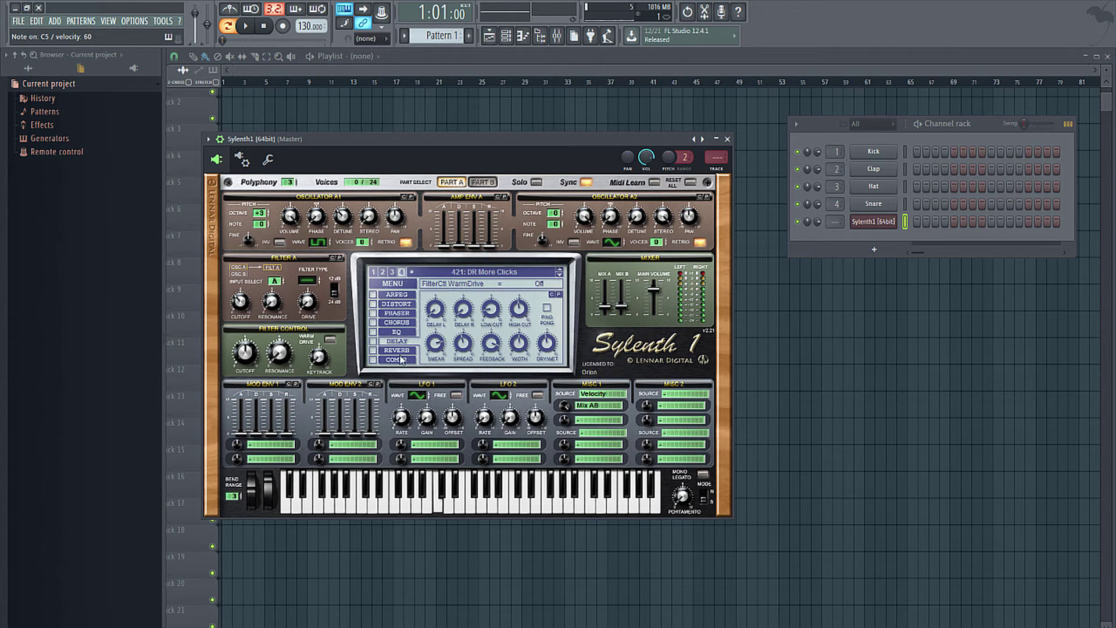
pyautogui.click(373, 272)
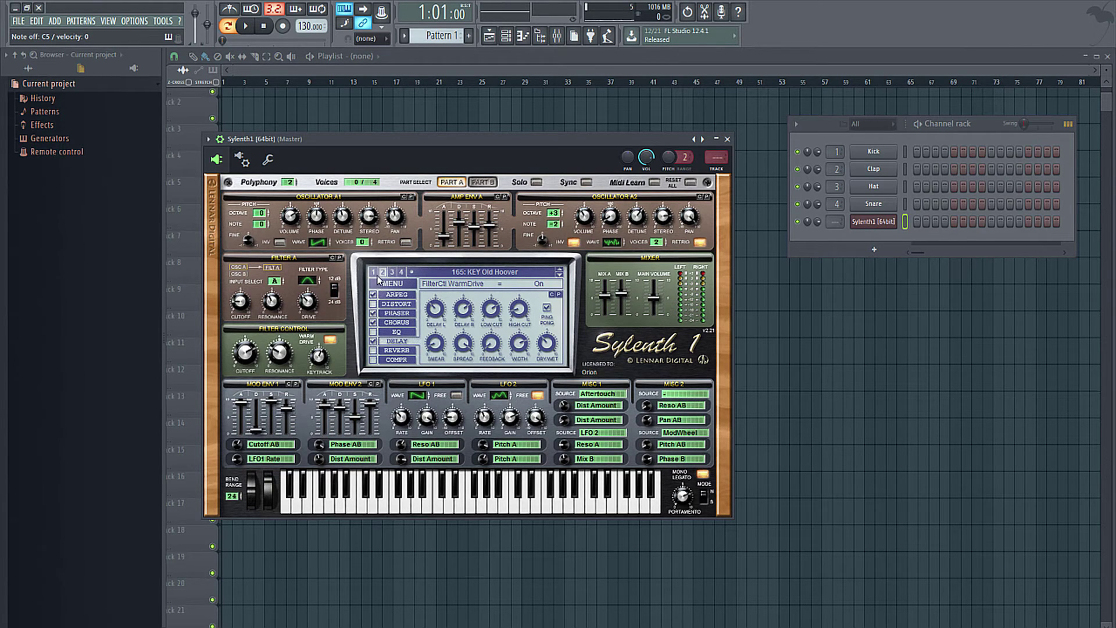
pyautogui.click(384, 283)
pyautogui.click(420, 429)
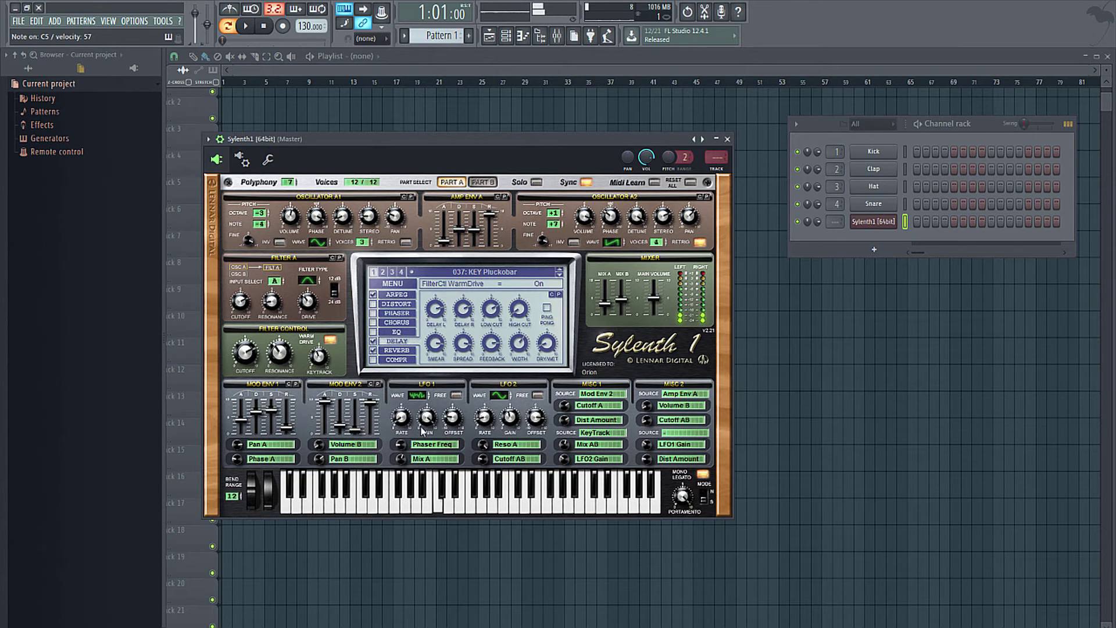
# Initialize preset 037, and show the settings pages of the arpeggiator and the distortion effect.
pyautogui.click(409, 284)
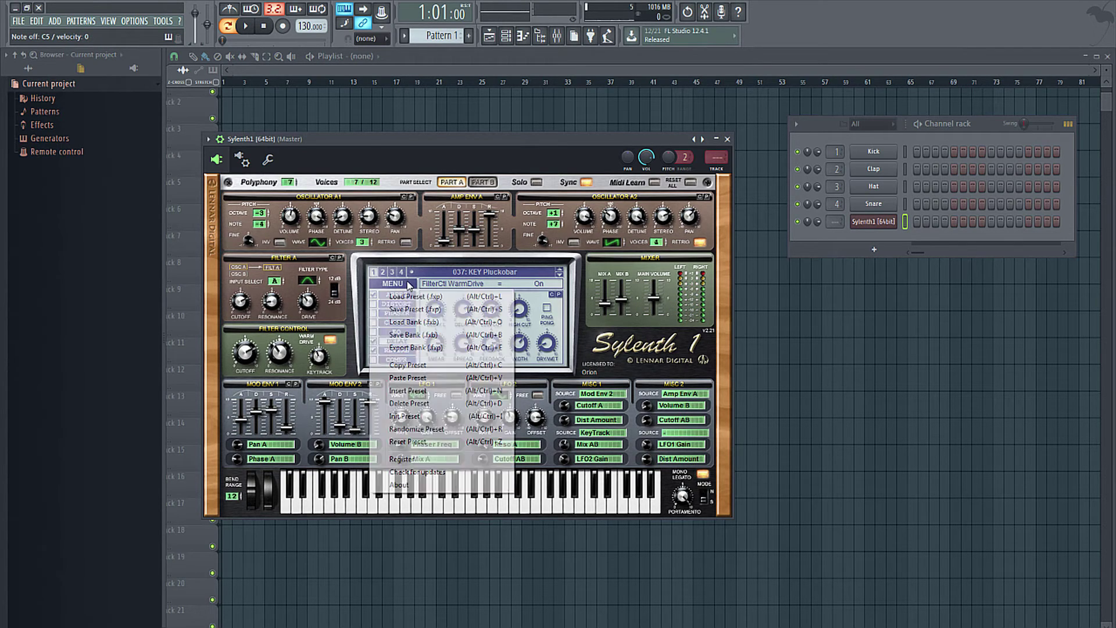
pyautogui.click(427, 416)
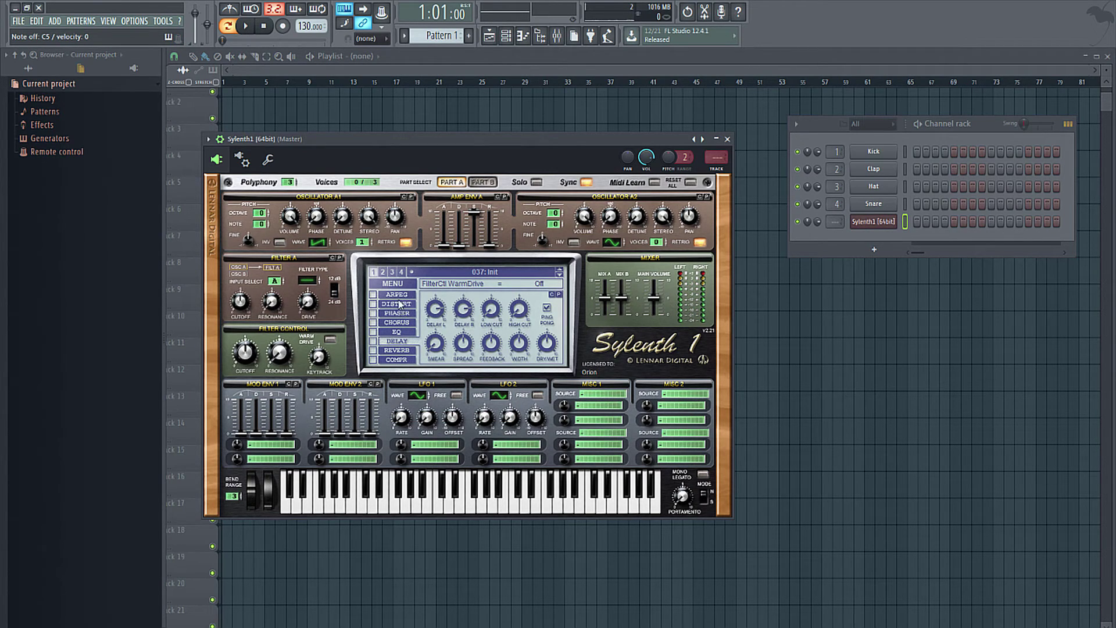
pyautogui.click(399, 295)
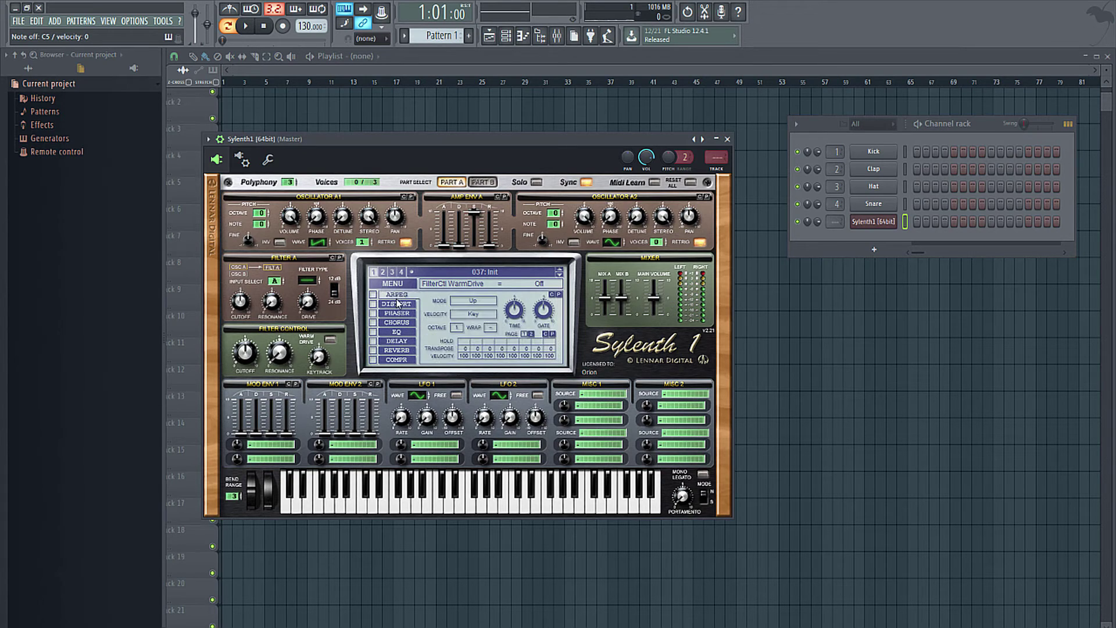
pyautogui.click(407, 305)
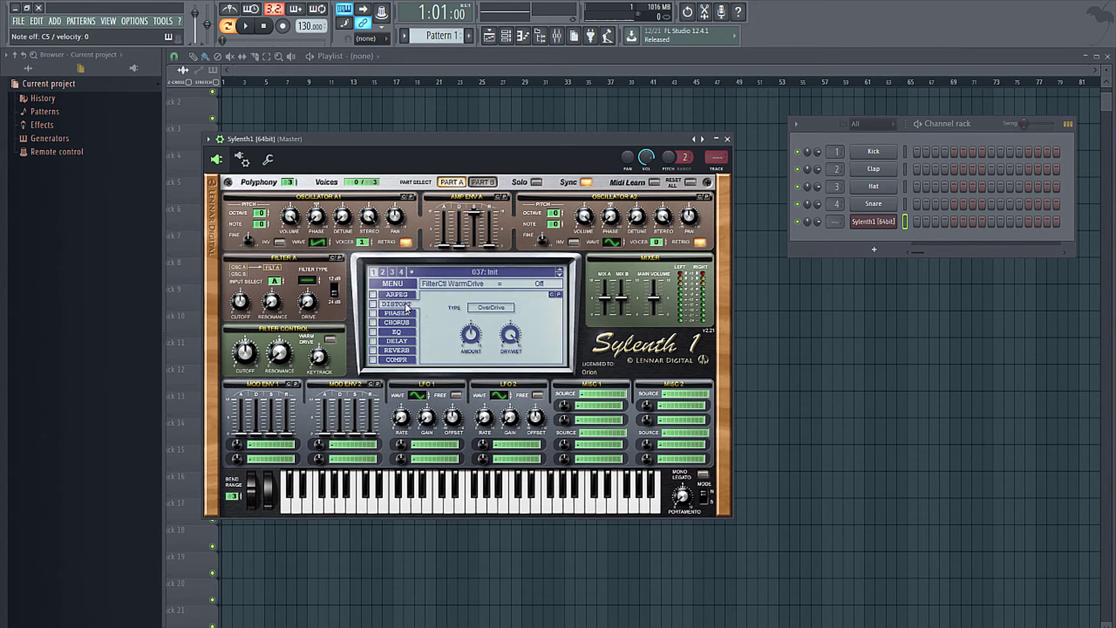
# Show the settings pages of the phaser, chorus, EQ, delay, reverb and compressor effects in turn.
pyautogui.click(410, 313)
pyautogui.click(409, 324)
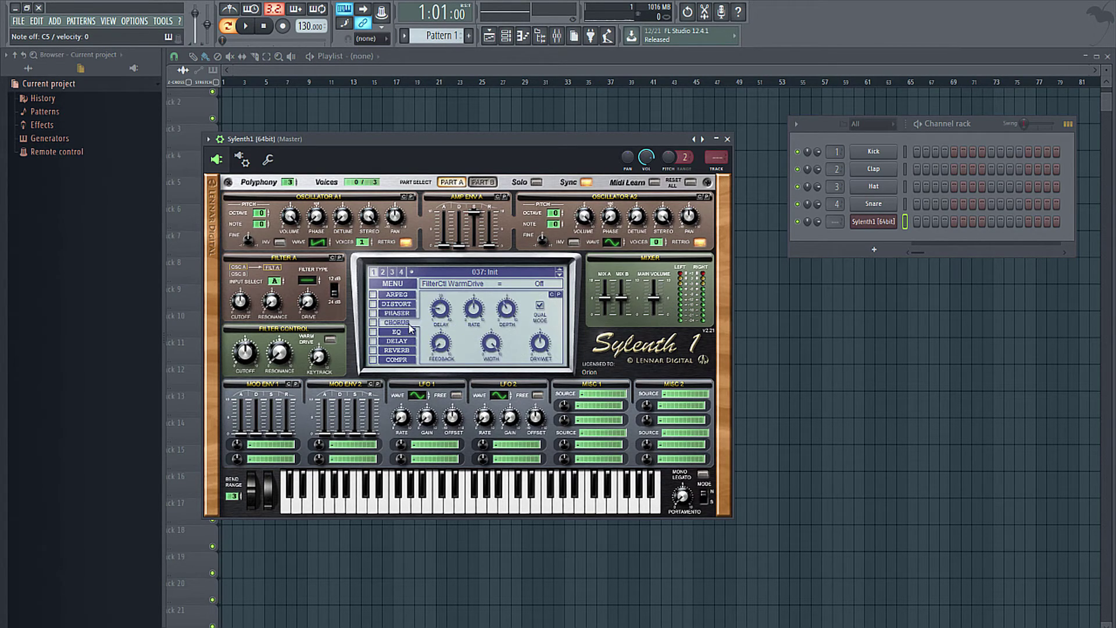
pyautogui.click(409, 333)
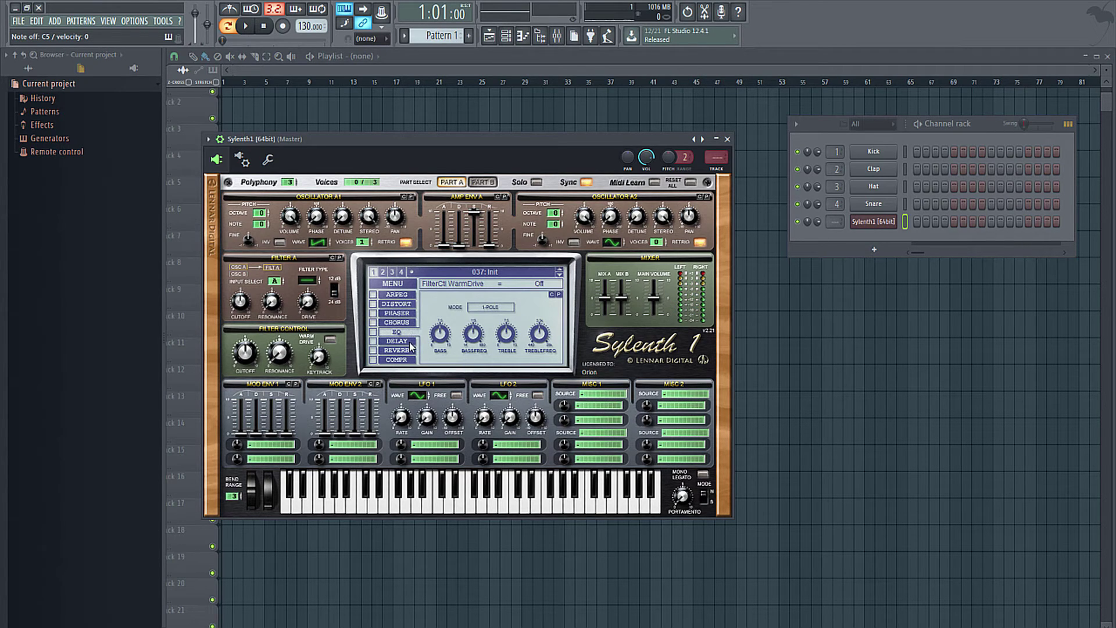
pyautogui.click(410, 343)
pyautogui.click(406, 351)
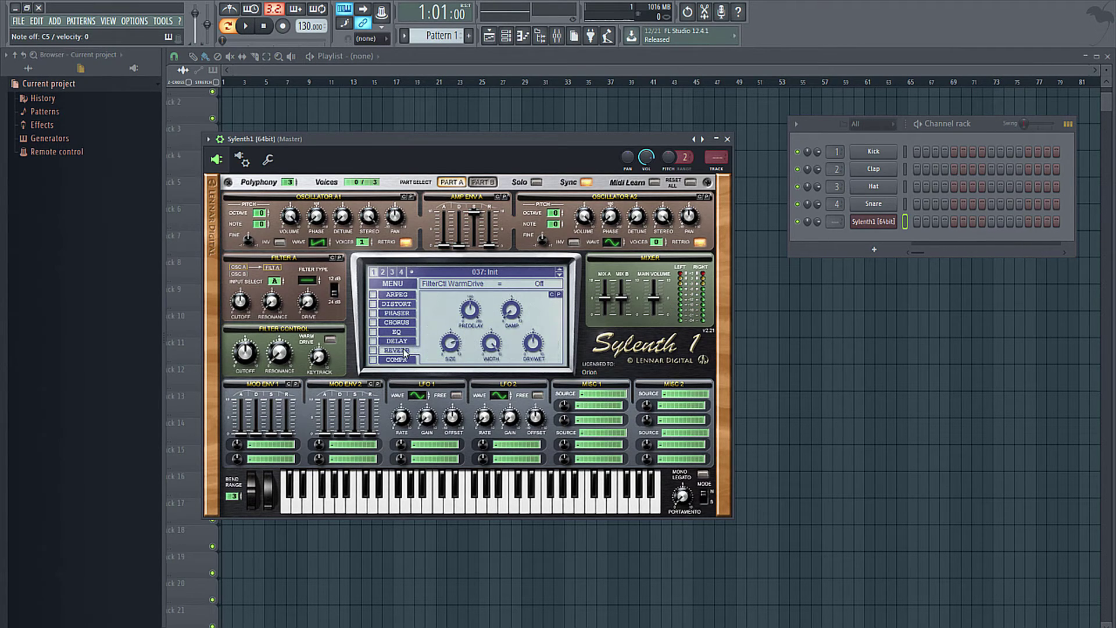
pyautogui.click(403, 361)
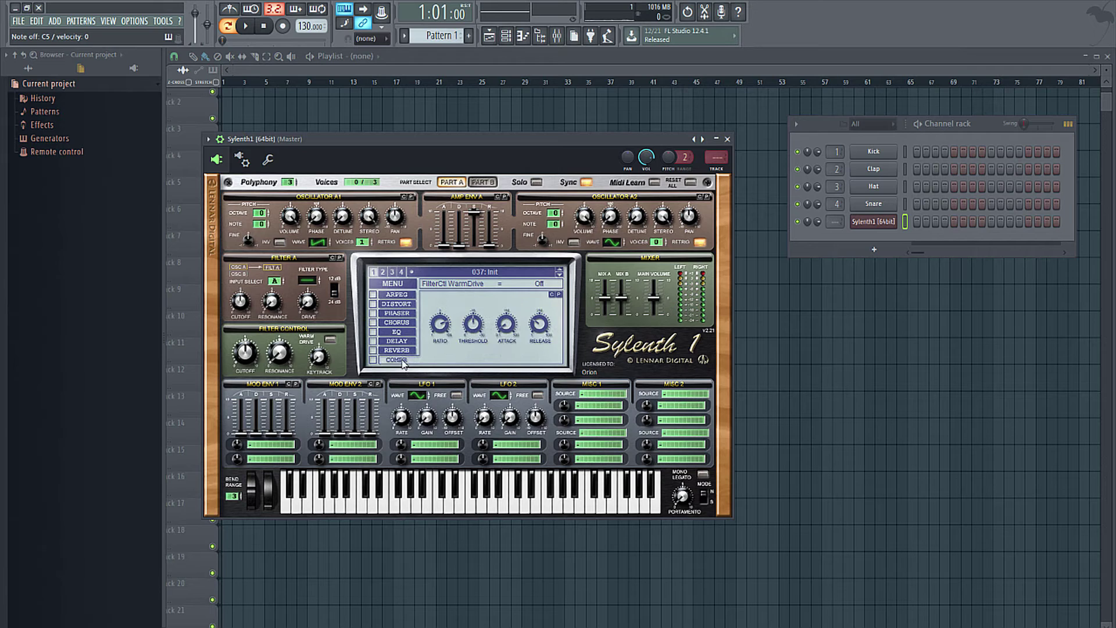
# Turn on the arpeggiator in Step mode, hold the second step, and transpose steps 3, 5 and 6 by +7, -4 and +8.
pyautogui.click(400, 296)
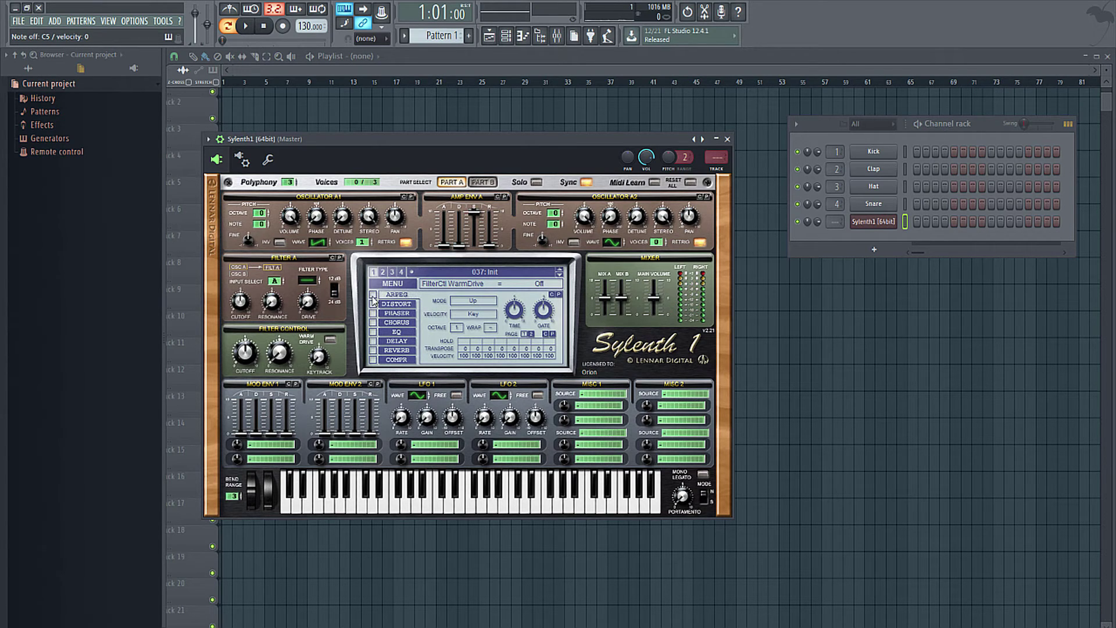
pyautogui.click(373, 295)
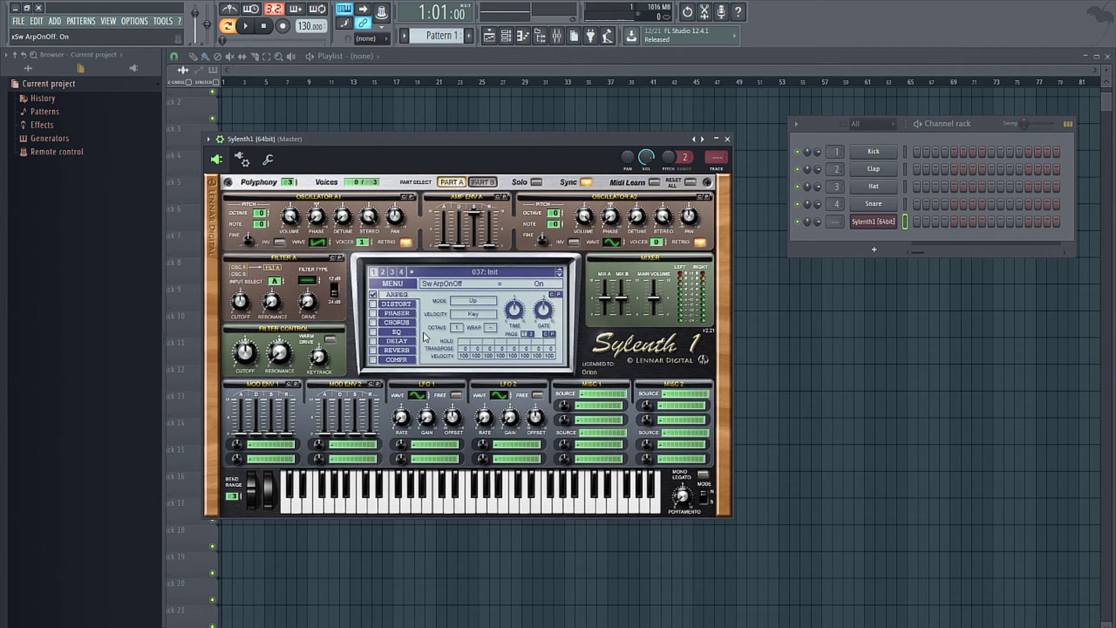
pyautogui.click(481, 301)
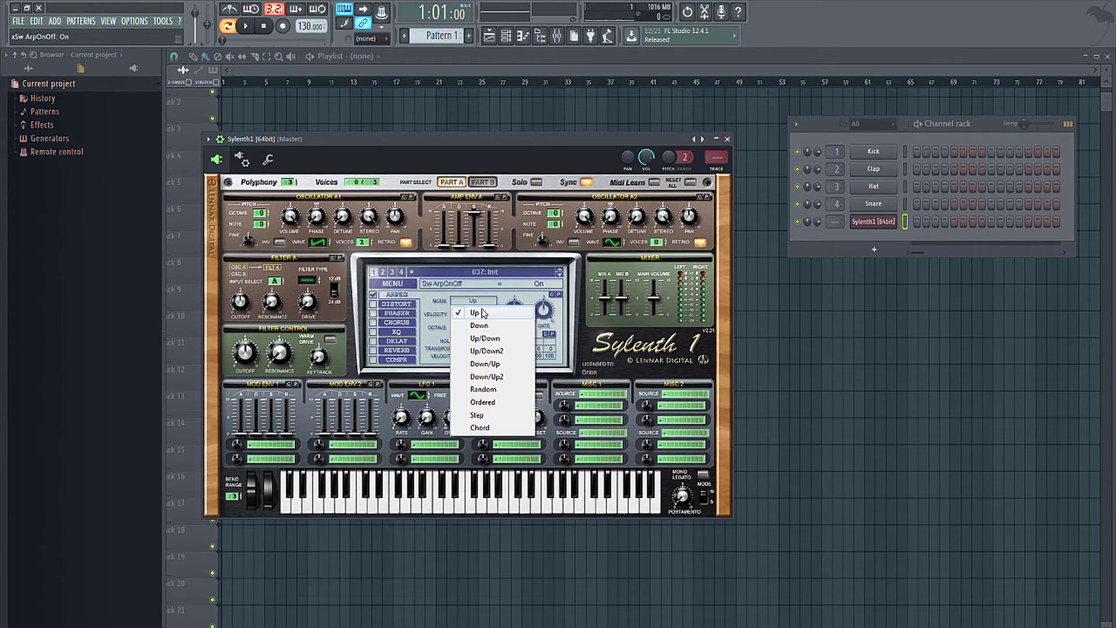
pyautogui.click(488, 416)
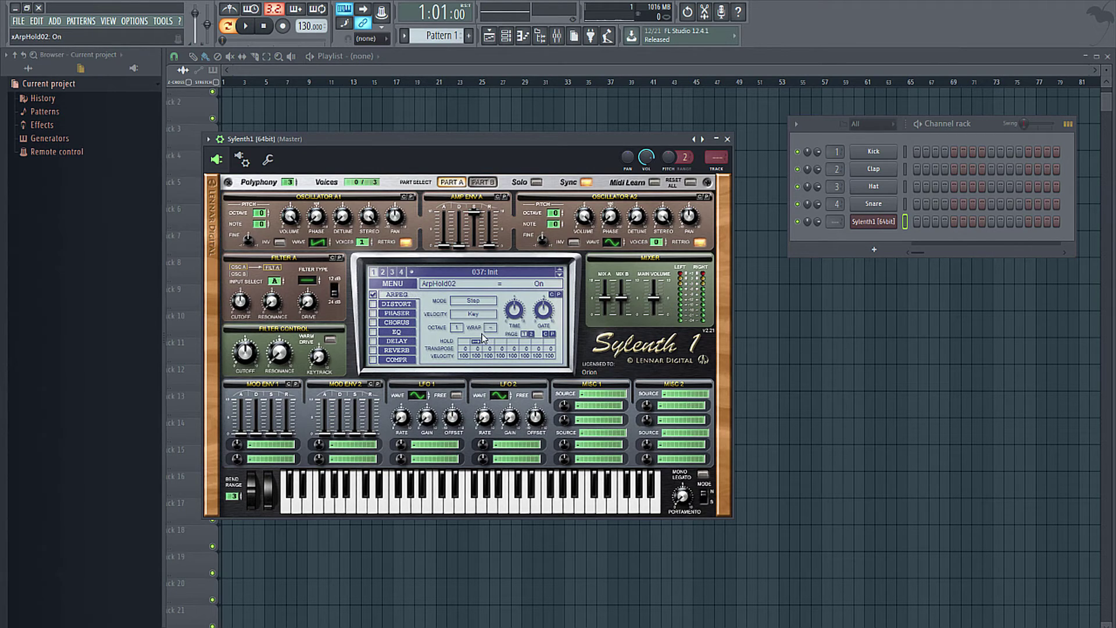
pyautogui.moveTo(489, 348); pyautogui.dragTo(528, 333)
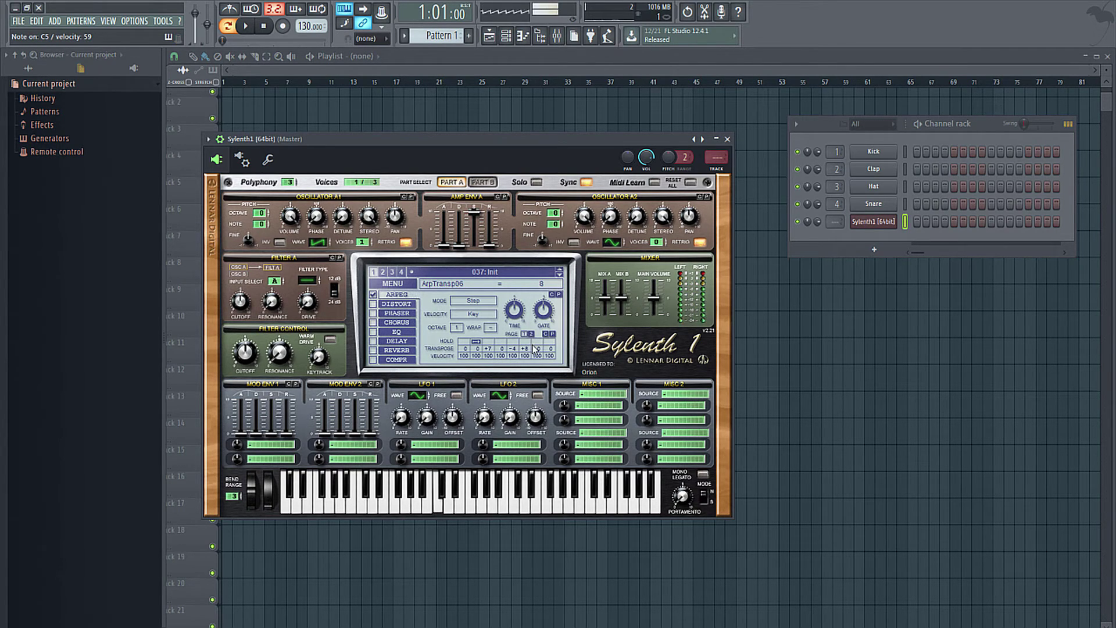
# Set the arpeggiator time to 1/32D, adjust its gate, and switch the arpeggiator off.
pyautogui.click(521, 305)
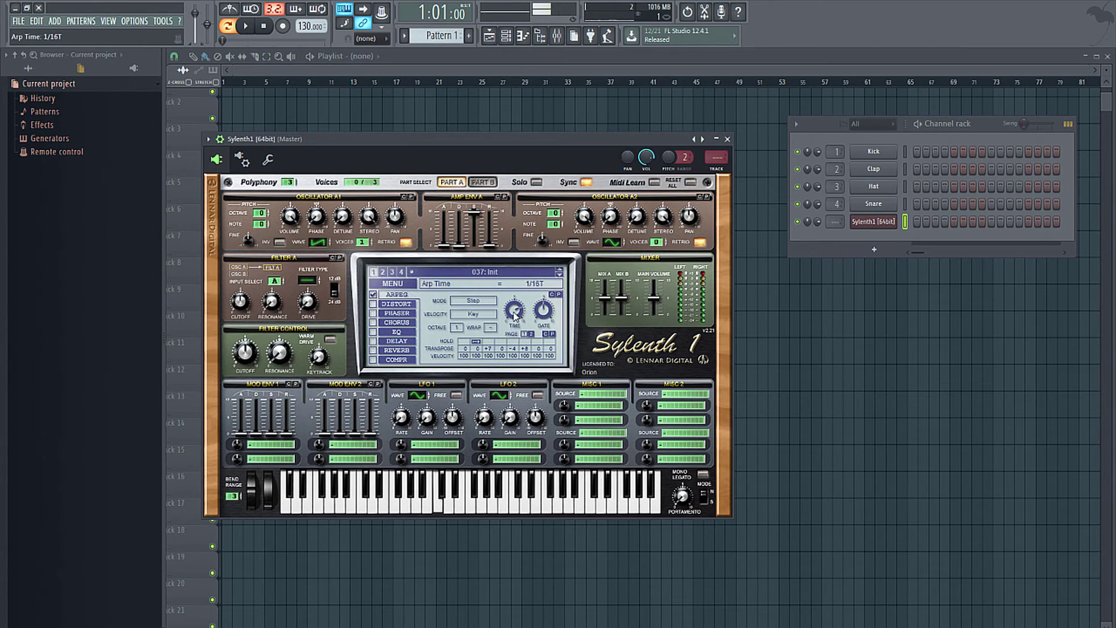
pyautogui.moveTo(510, 308); pyautogui.dragTo(508, 313)
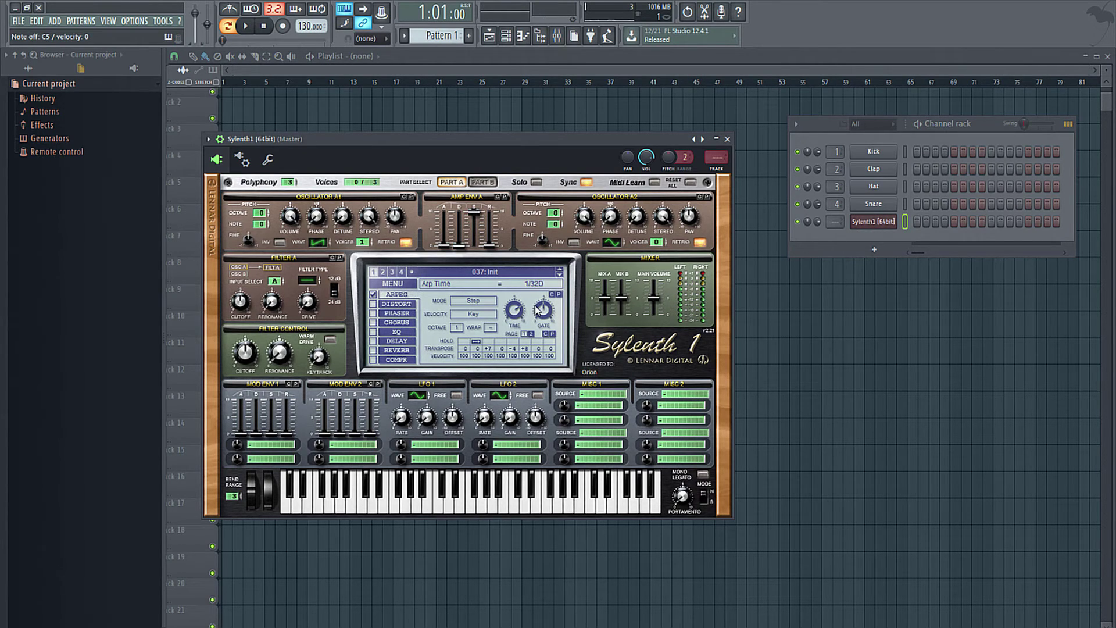
pyautogui.moveTo(549, 317); pyautogui.dragTo(542, 296)
pyautogui.click(374, 296)
# Turn on the distortion effect and set its type to BitCrush.
pyautogui.click(381, 304)
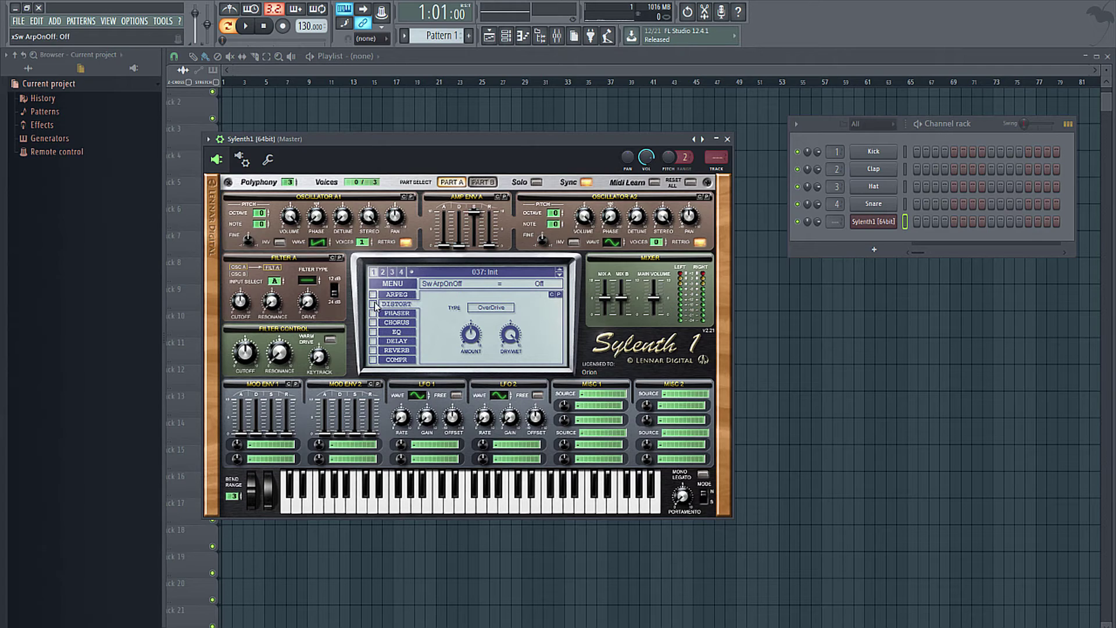
pyautogui.click(374, 304)
pyautogui.click(487, 308)
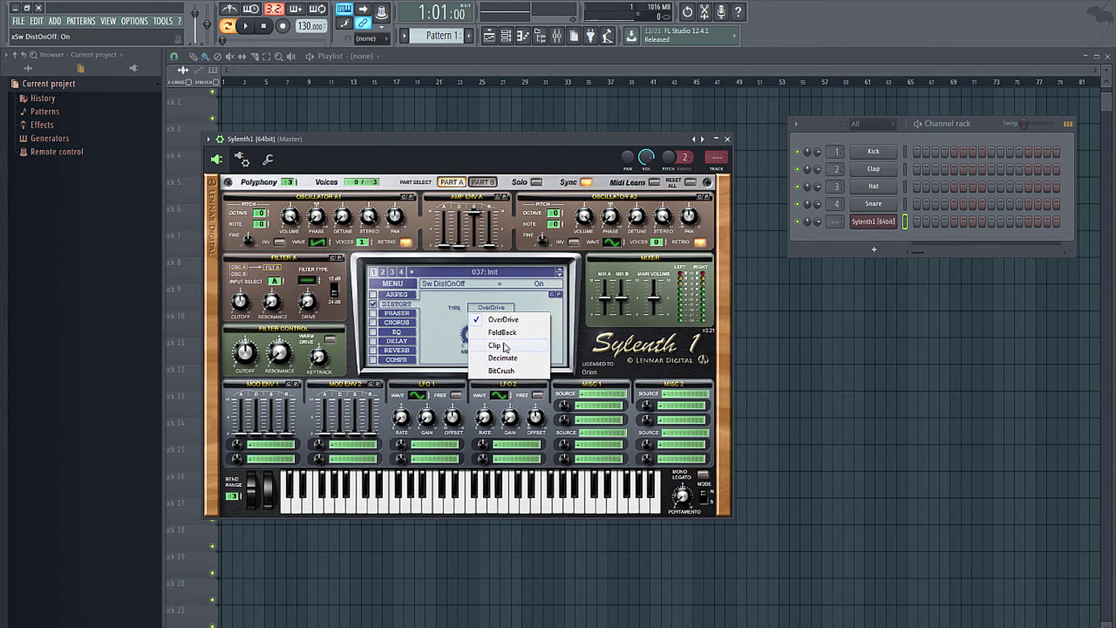
pyautogui.click(501, 371)
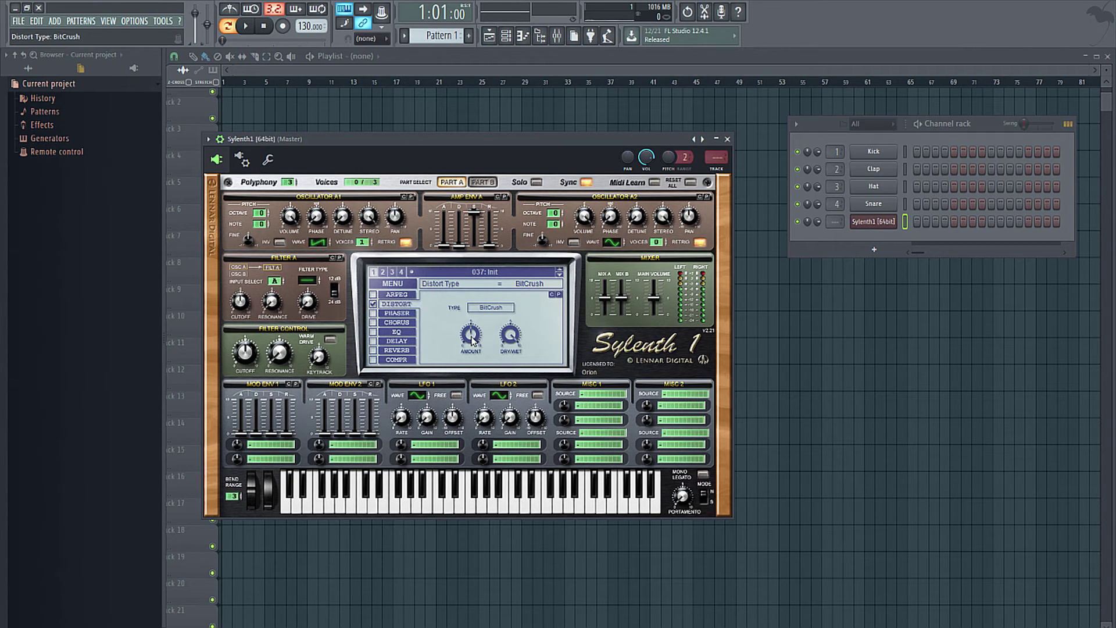
# Raise the distortion amount to 7.48, lower the dry/wet mix, readjust the amount, and switch the distortion off.
pyautogui.moveTo(472, 337); pyautogui.dragTo(474, 309)
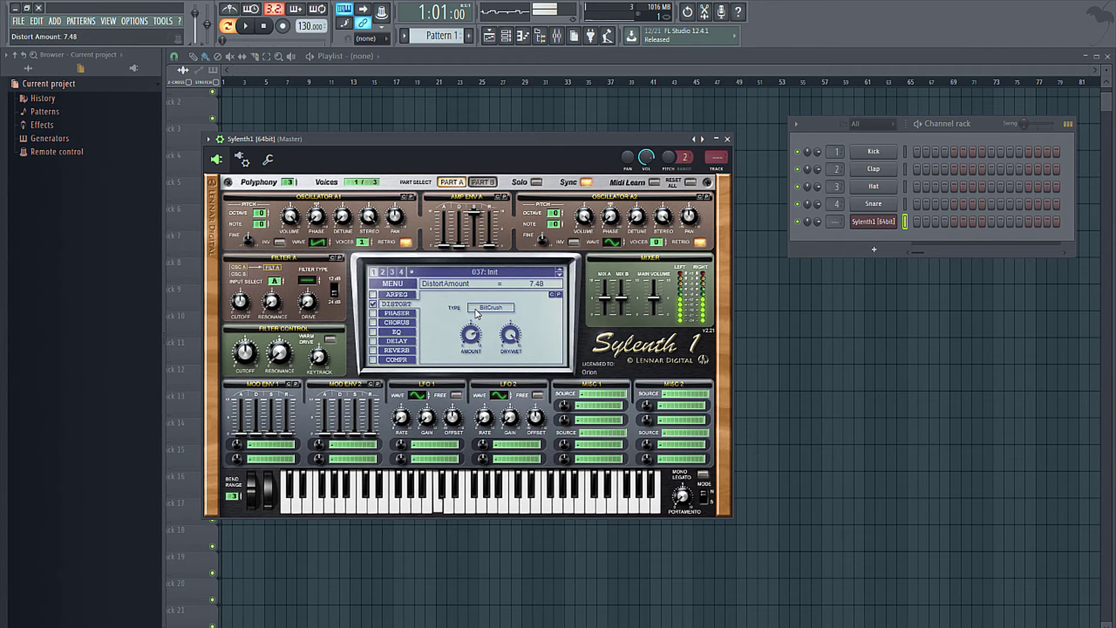
pyautogui.moveTo(523, 336); pyautogui.dragTo(503, 374)
pyautogui.moveTo(470, 338); pyautogui.dragTo(469, 335)
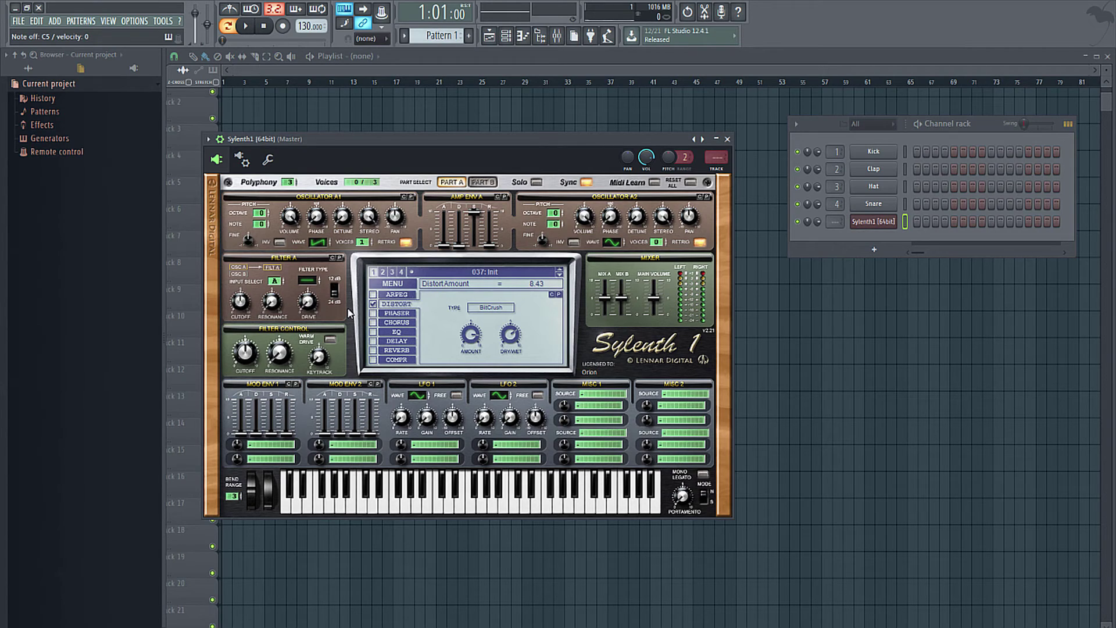
pyautogui.click(381, 305)
# Turn on the phaser and set its dry/wet mix to 45.71 % and its width to 100 %.
pyautogui.click(388, 313)
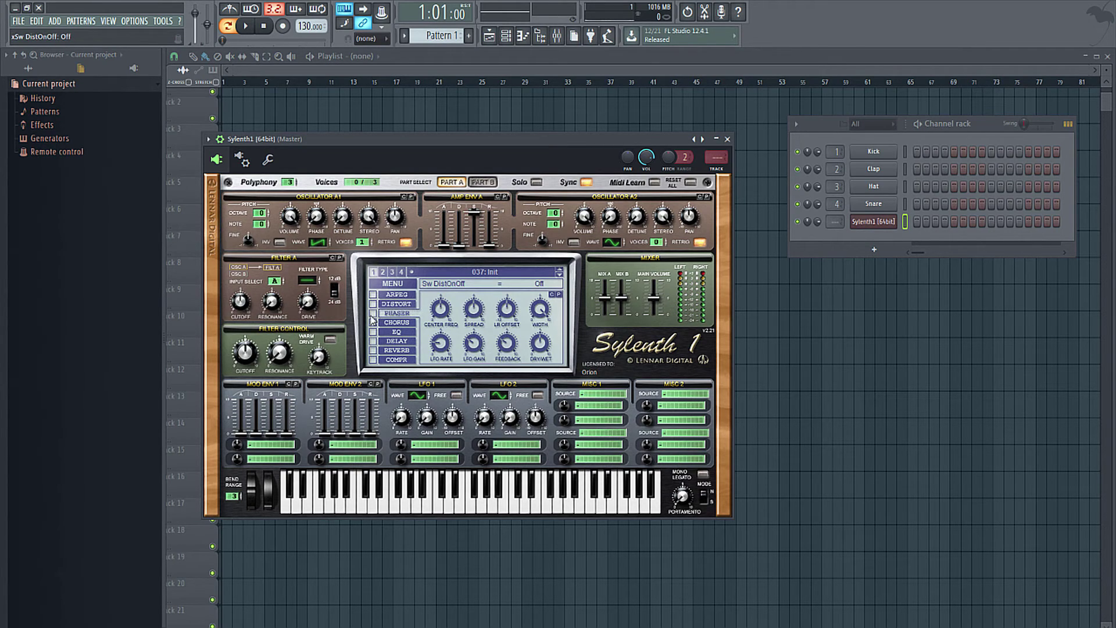
pyautogui.click(372, 314)
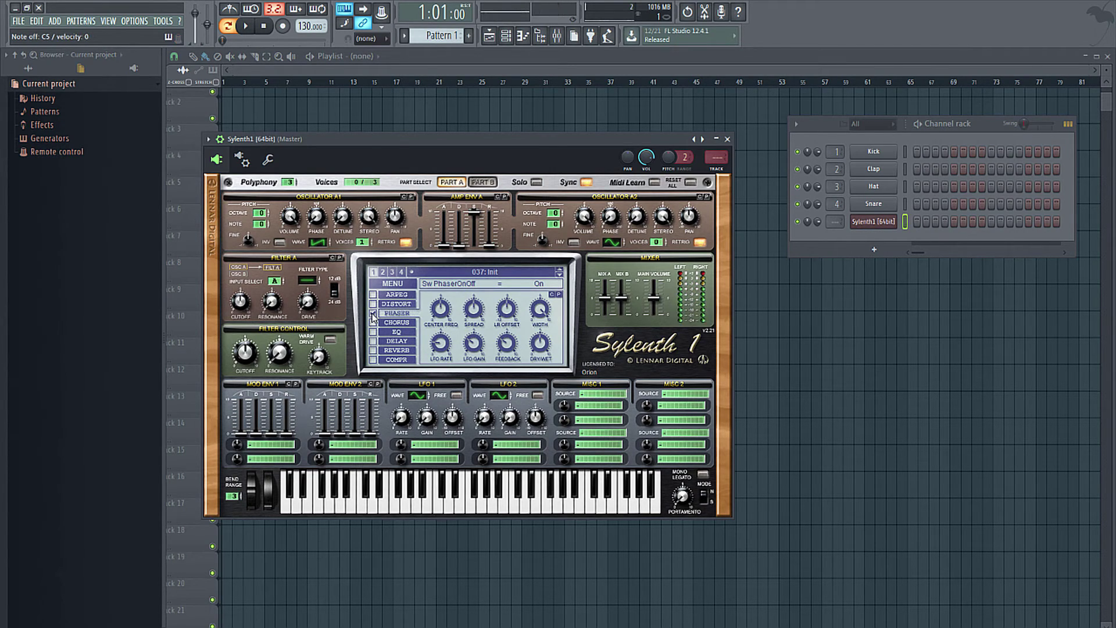
pyautogui.click(541, 345)
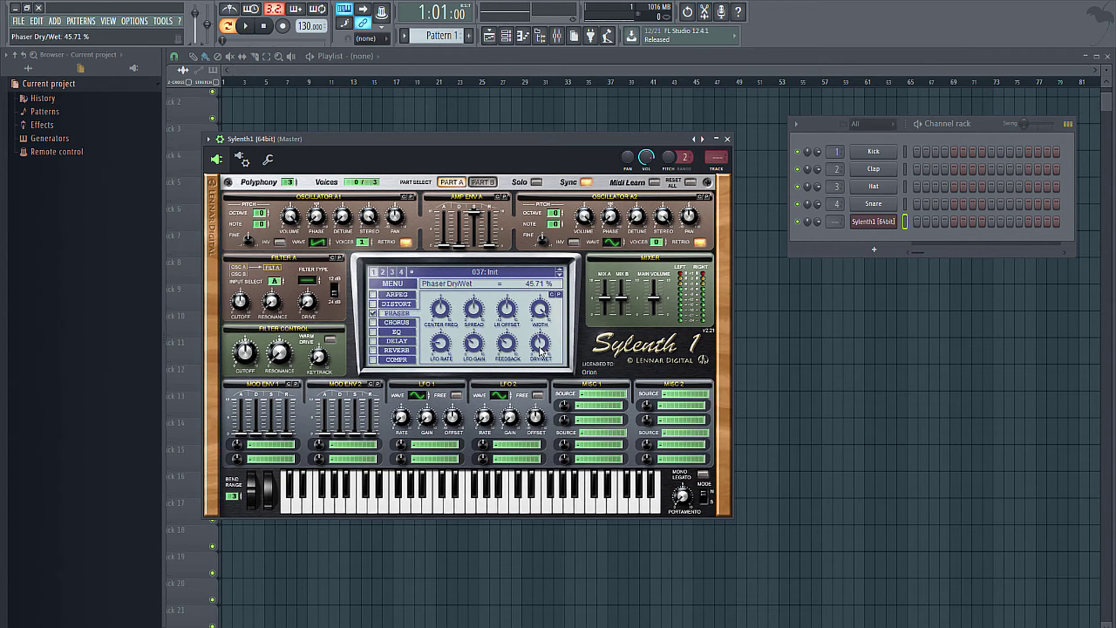
pyautogui.click(541, 307)
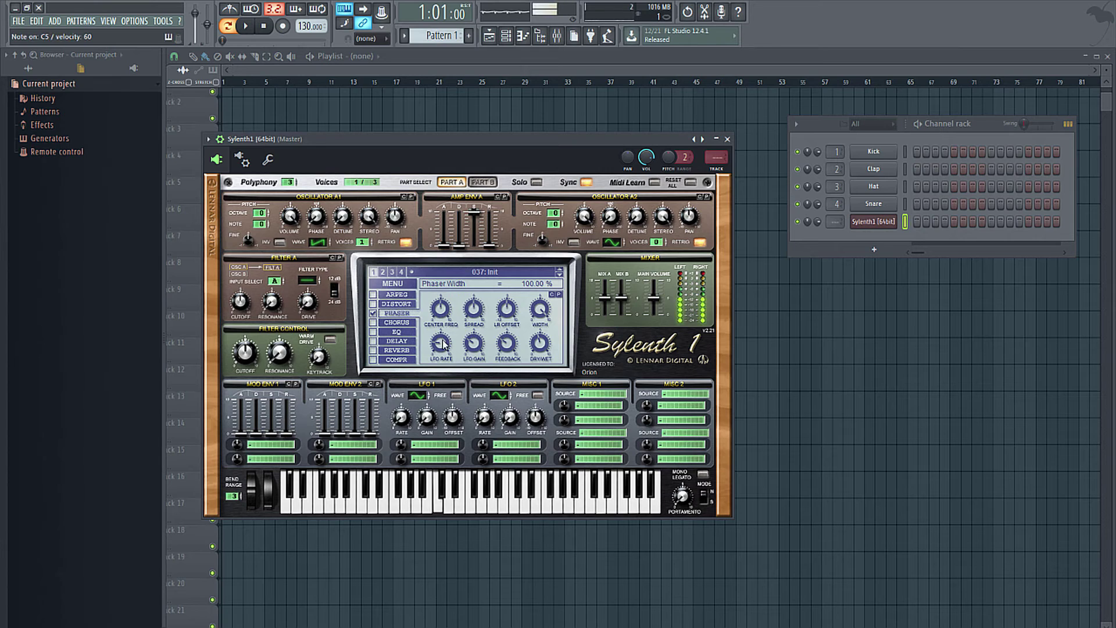
# Raise the phaser's LFO rate, set its LFO gain to 6.52, and switch the phaser off.
pyautogui.click(444, 342)
pyautogui.moveTo(445, 342); pyautogui.dragTo(469, 336)
pyautogui.moveTo(475, 347); pyautogui.dragTo(495, 279)
pyautogui.moveTo(472, 363); pyautogui.dragTo(484, 306)
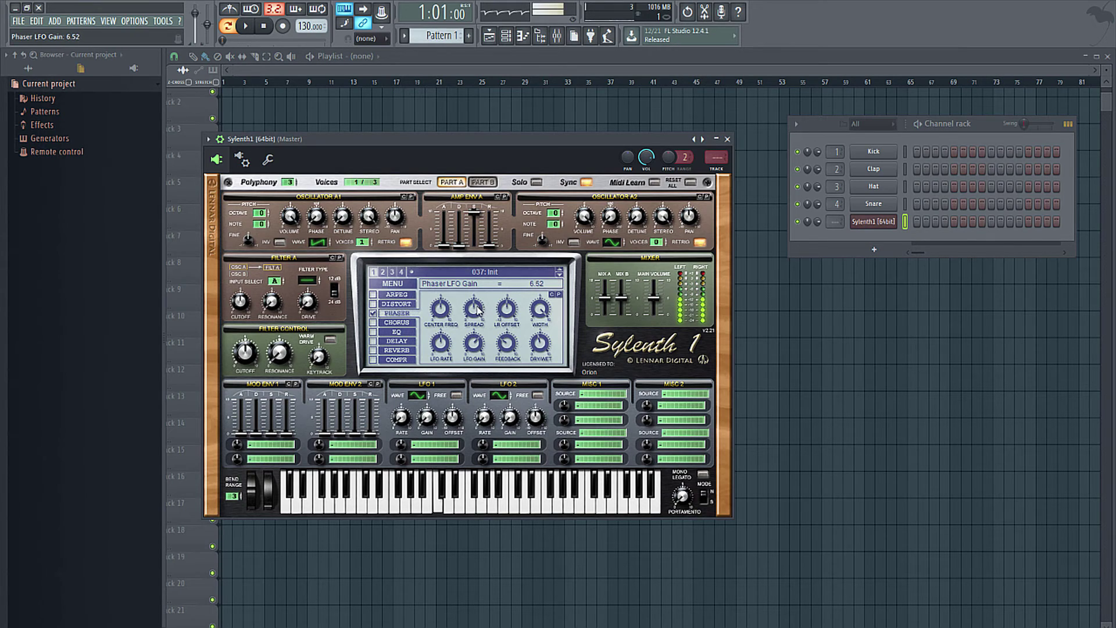
pyautogui.click(373, 312)
# Turn on the chorus, raise its rate and depth, set the dry/wet mix to 5.71 %, and switch it off.
pyautogui.click(396, 323)
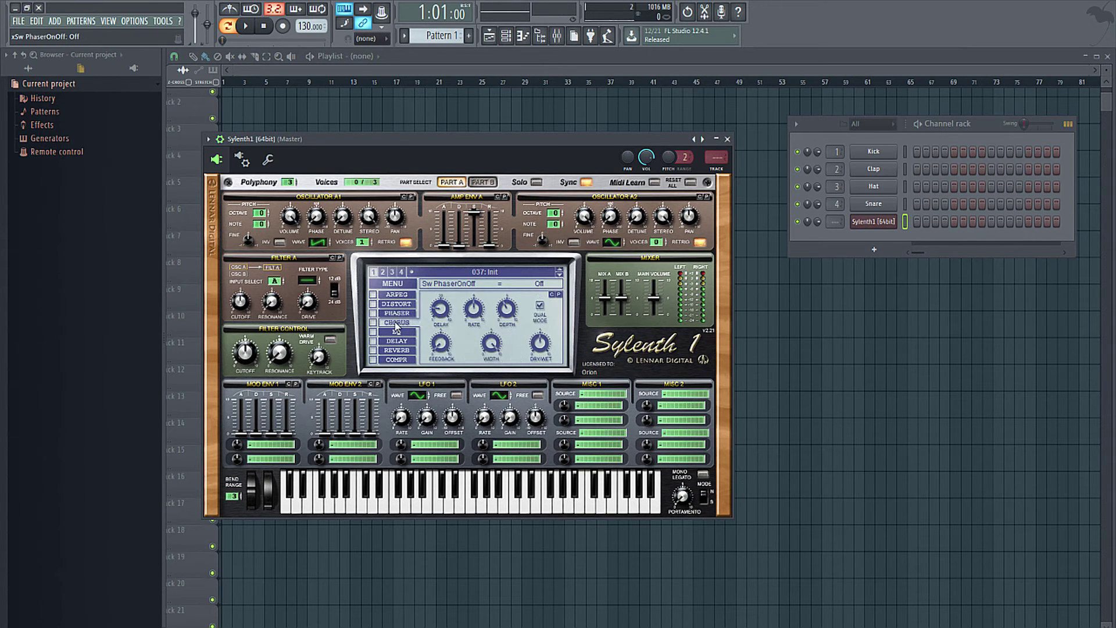
pyautogui.click(373, 323)
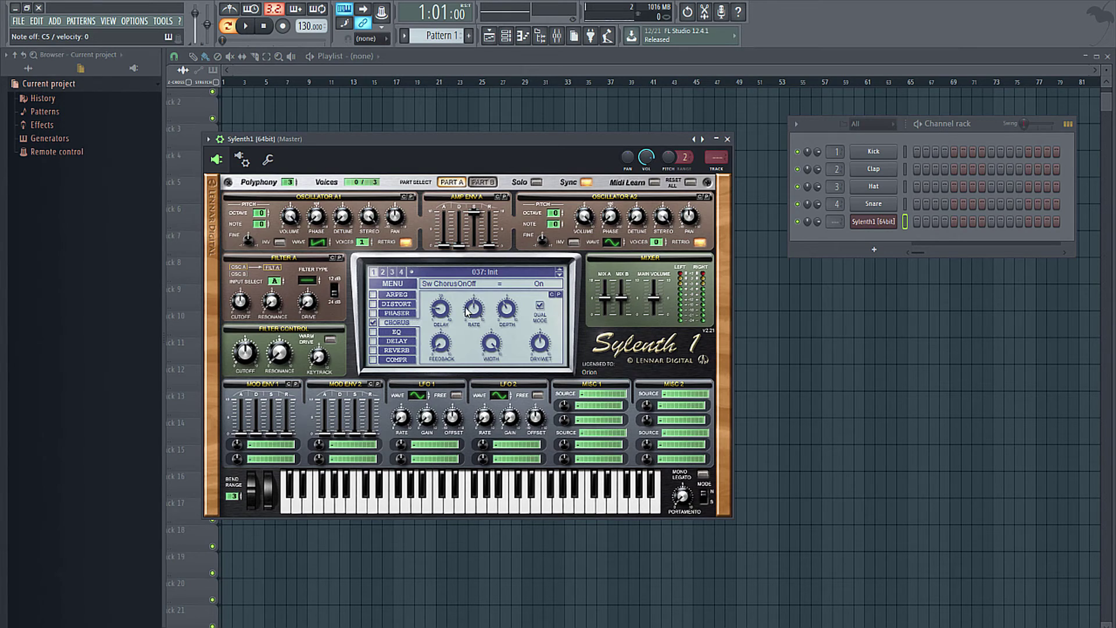
pyautogui.moveTo(474, 309); pyautogui.dragTo(494, 294)
pyautogui.moveTo(506, 310); pyautogui.dragTo(518, 284)
pyautogui.moveTo(544, 347); pyautogui.dragTo(545, 404)
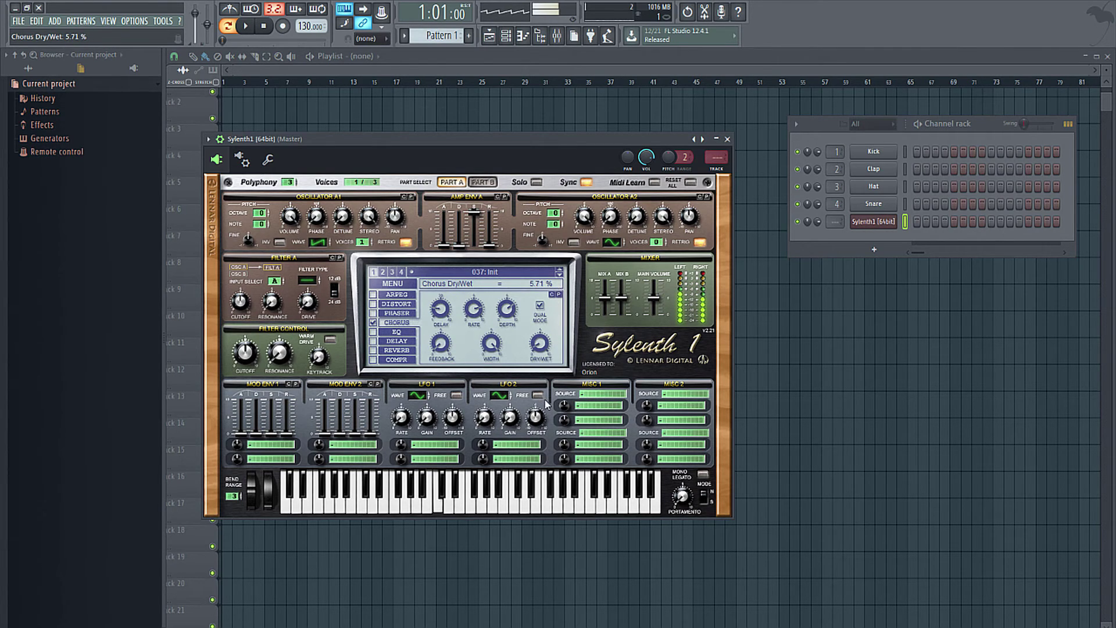
pyautogui.click(380, 324)
# Turn on the EQ, set its bass frequency to 242.90 Hz, adjust the bass in 1-Pole mode, and switch the EQ off.
pyautogui.click(385, 332)
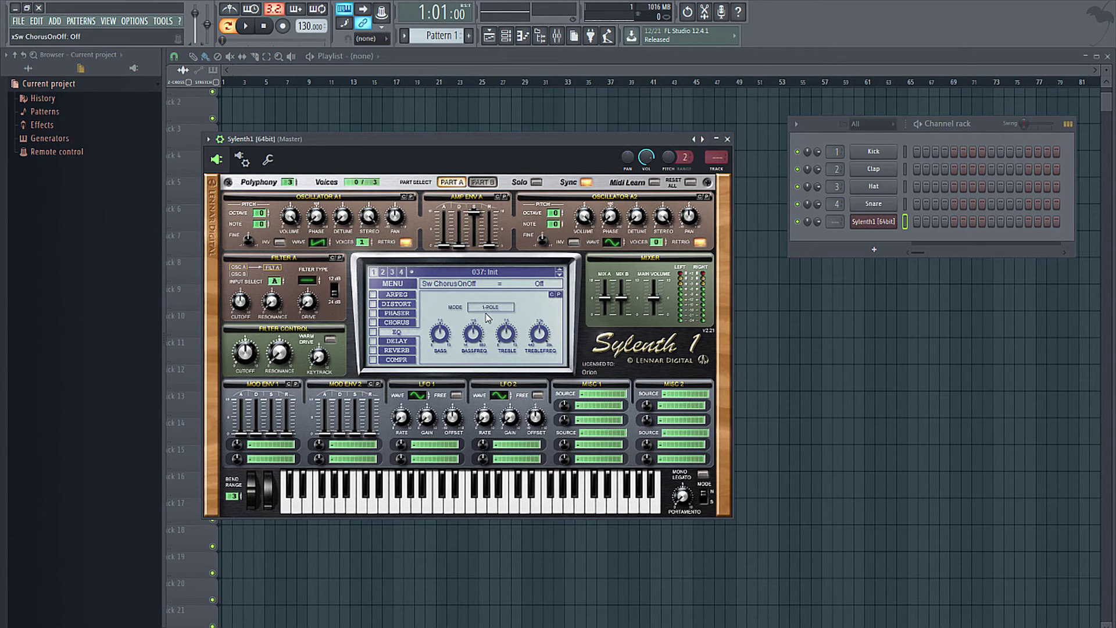
pyautogui.click(373, 332)
pyautogui.press('z')
pyautogui.moveTo(471, 333); pyautogui.dragTo(463, 308)
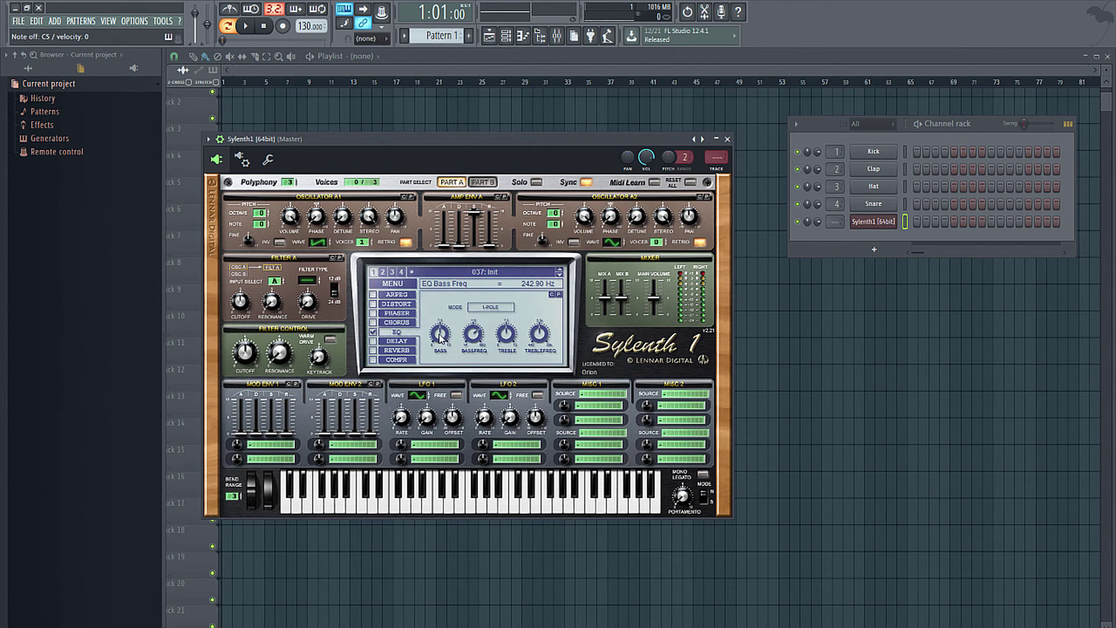
pyautogui.moveTo(438, 334)
pyautogui.mouseDown()
pyautogui.moveTo(435, 383)
pyautogui.moveTo(437, 254)
pyautogui.moveTo(425, 347)
pyautogui.mouseUp()
pyautogui.click(499, 308)
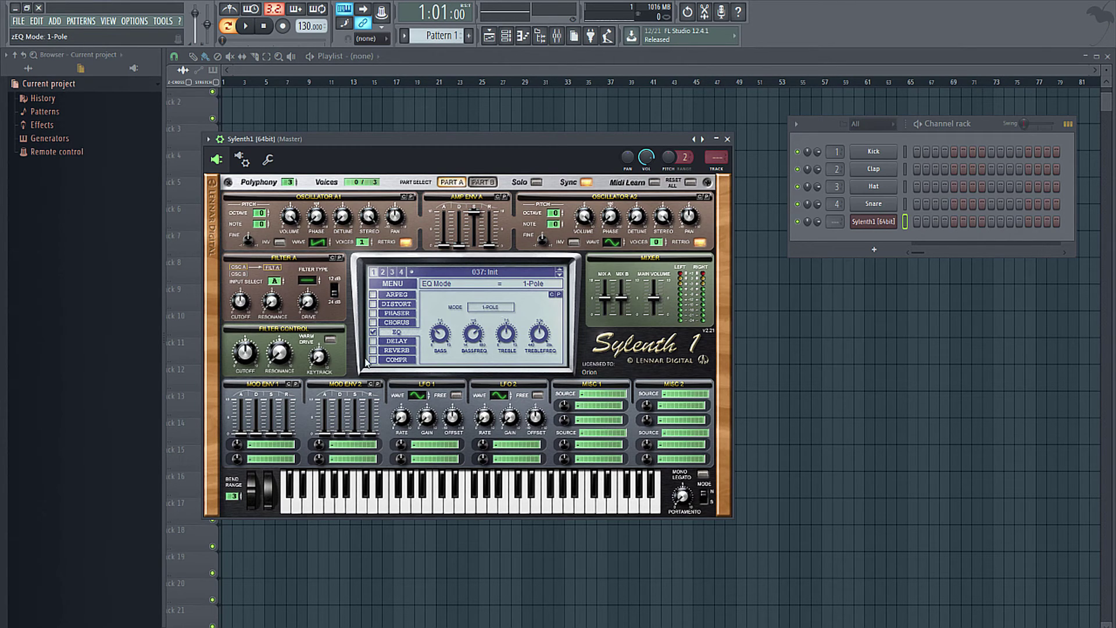
pyautogui.click(374, 331)
# Turn on the delay, play a test note, and set the mixer's main volume to 6.49.
pyautogui.click(392, 344)
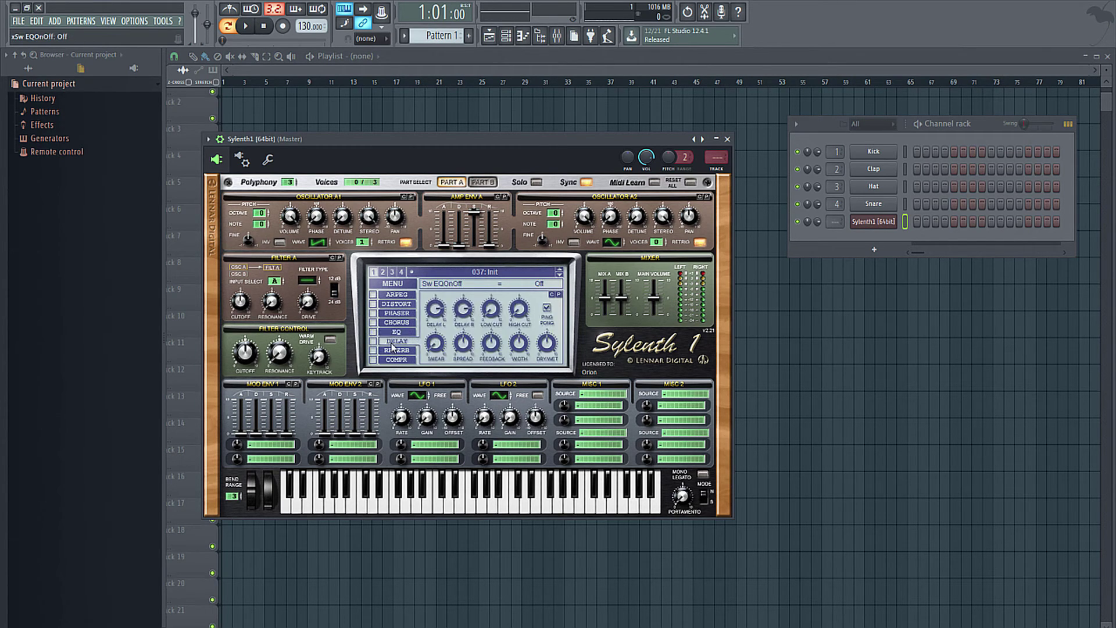
pyautogui.click(373, 343)
pyautogui.press('q')
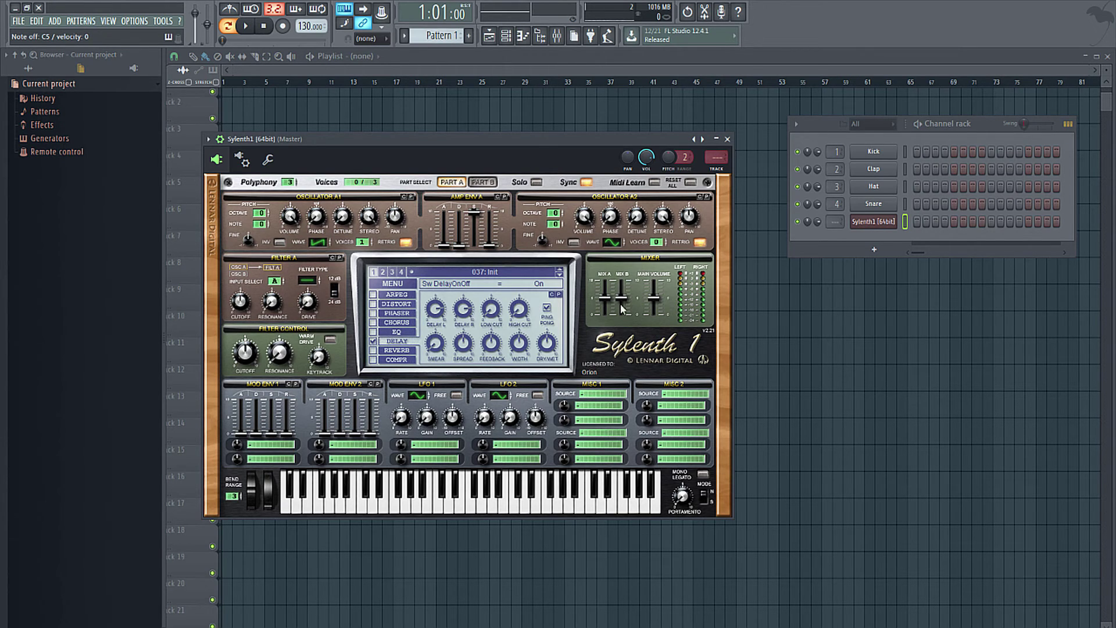
pyautogui.click(654, 298)
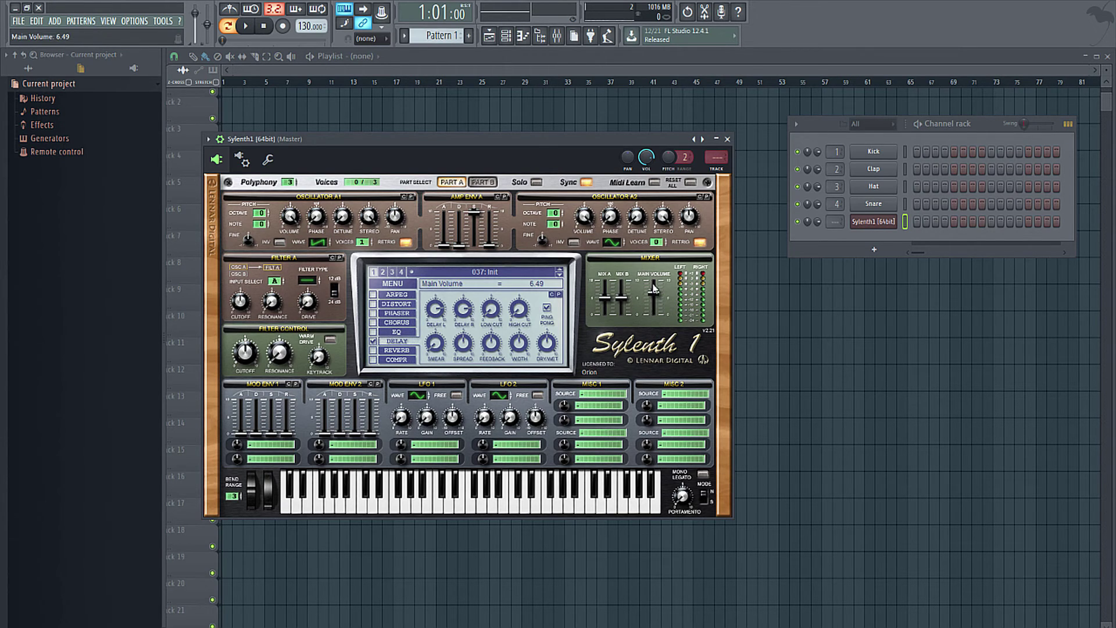
# Disable the delay's ping pong, and set the left time to 1/8, right time to 1/2 and low cut to 7.00 Hz.
pyautogui.click(546, 308)
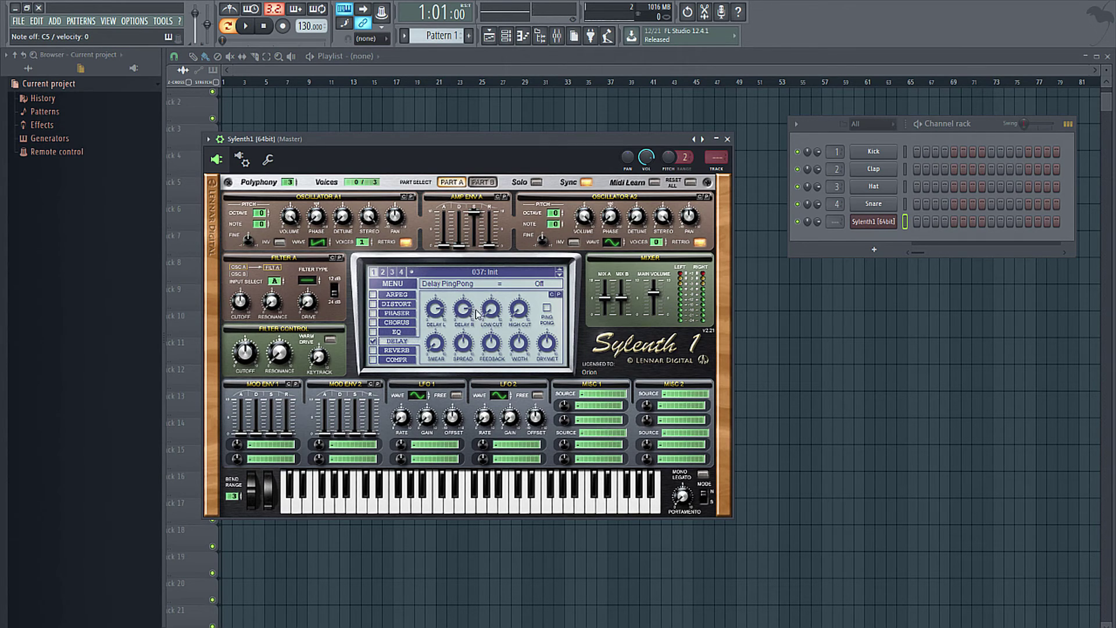
pyautogui.click(442, 308)
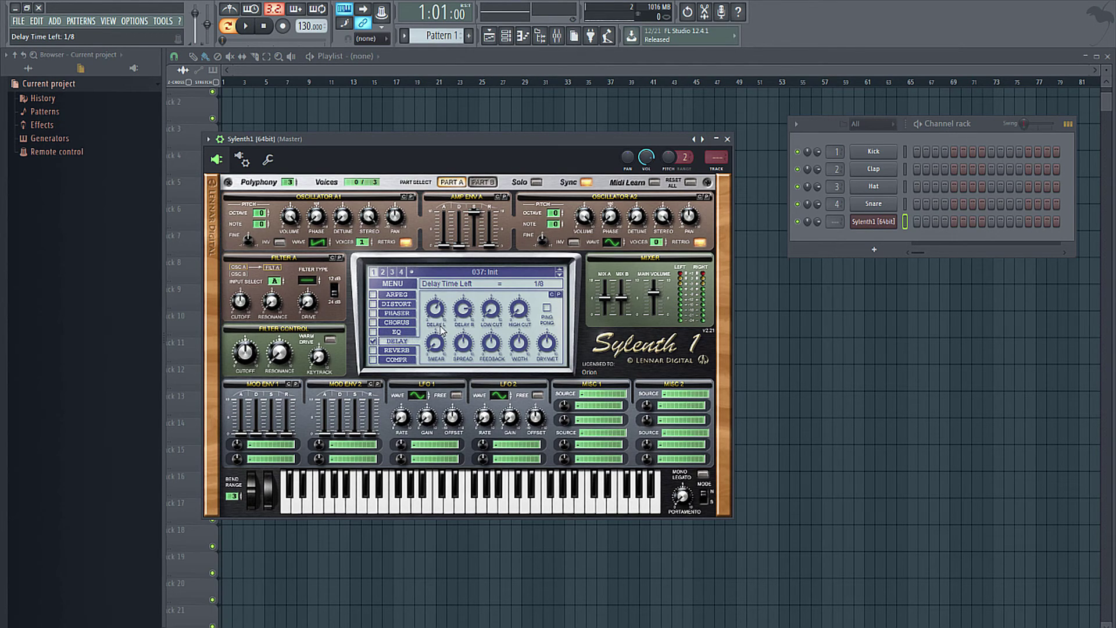
pyautogui.moveTo(470, 317); pyautogui.dragTo(465, 294)
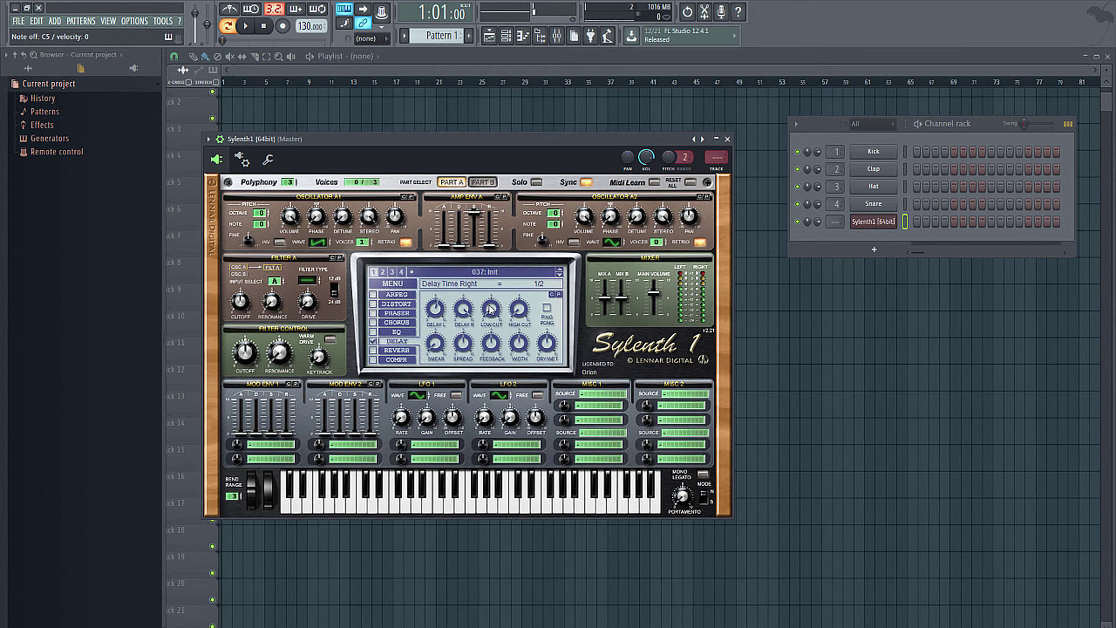
pyautogui.moveTo(490, 309)
pyautogui.mouseDown()
pyautogui.moveTo(493, 292)
pyautogui.moveTo(509, 318)
pyautogui.mouseUp()
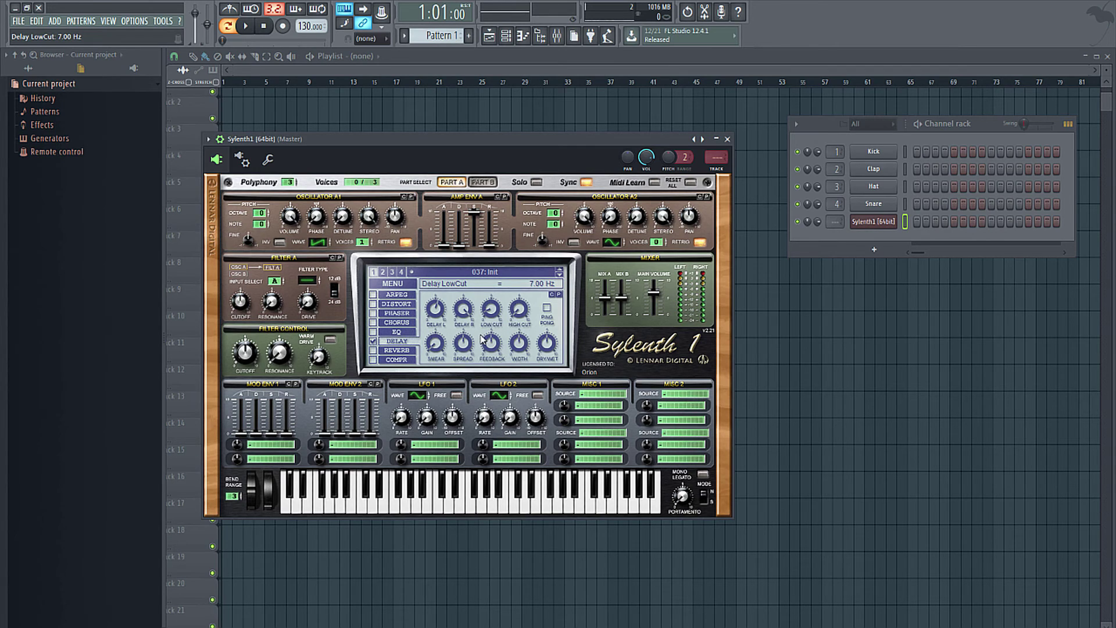
# Adjust the delay's spread and dry/wet mix, and switch the delay off.
pyautogui.click(462, 345)
pyautogui.click(549, 351)
pyautogui.moveTo(549, 351)
pyautogui.mouseDown()
pyautogui.moveTo(553, 323)
pyautogui.moveTo(544, 355)
pyautogui.mouseUp()
pyautogui.click(374, 342)
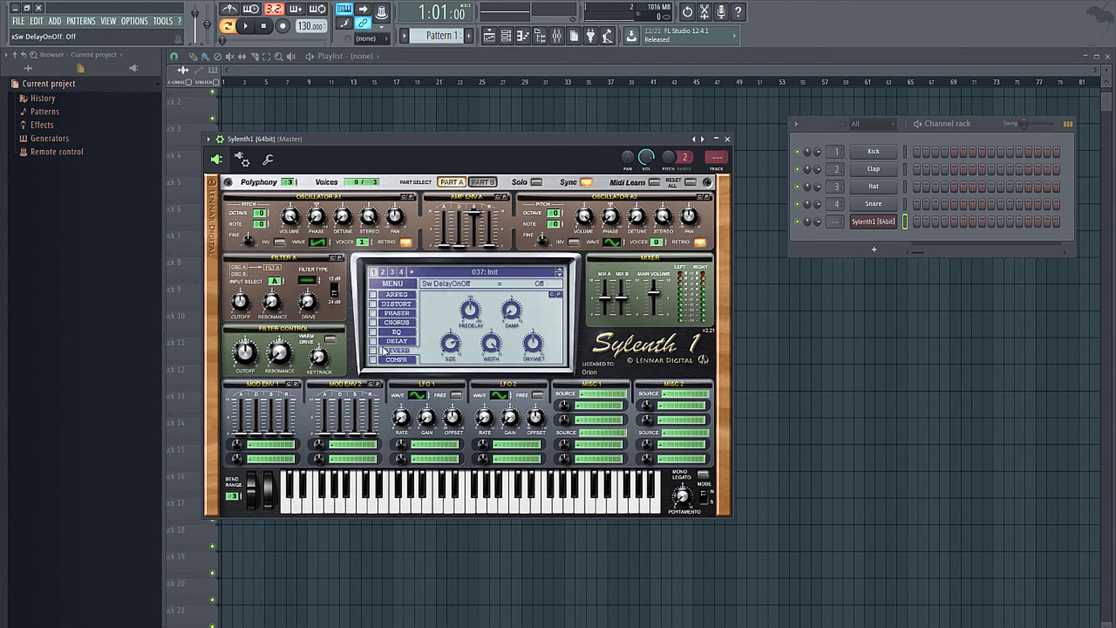
# Turn on the reverb, play a test note, and turn on the delay alongside it.
pyautogui.click(380, 350)
pyautogui.click(374, 351)
pyautogui.click(373, 347)
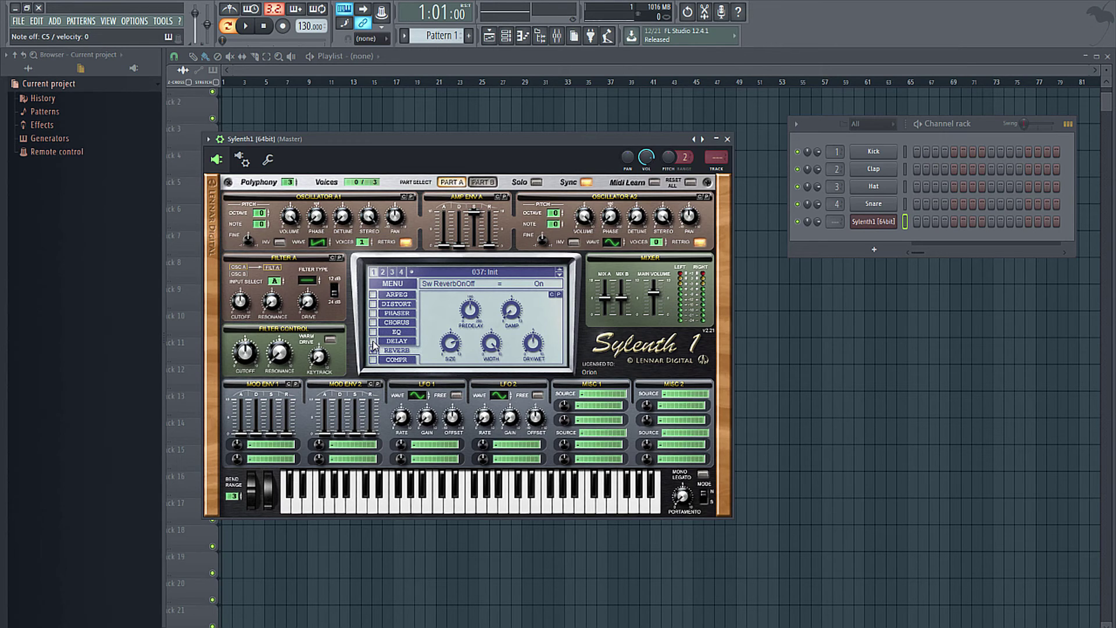
pyautogui.click(373, 342)
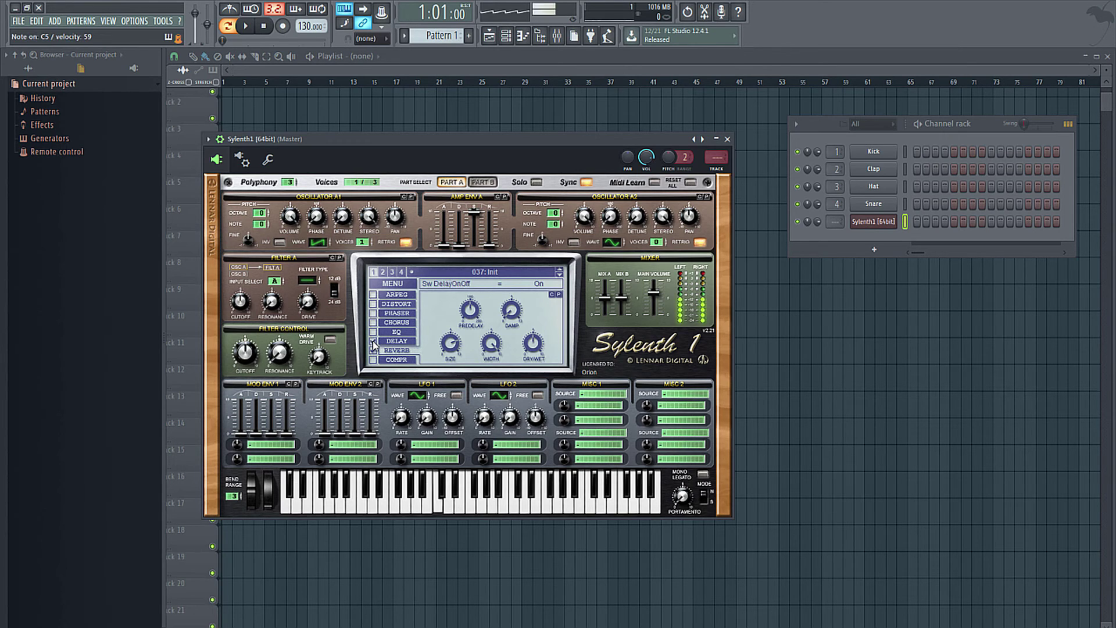
# Adjust the delay's dry/wet mix, and switch both the delay and the reverb off.
pyautogui.click(396, 341)
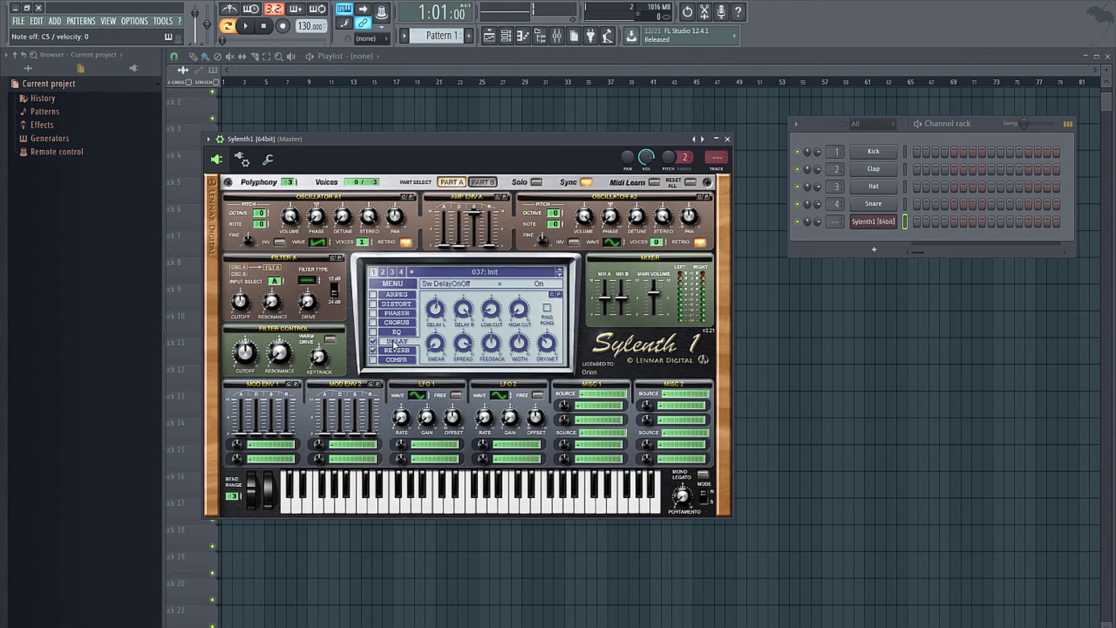
pyautogui.moveTo(547, 333); pyautogui.dragTo(546, 323)
pyautogui.click(372, 341)
pyautogui.click(373, 350)
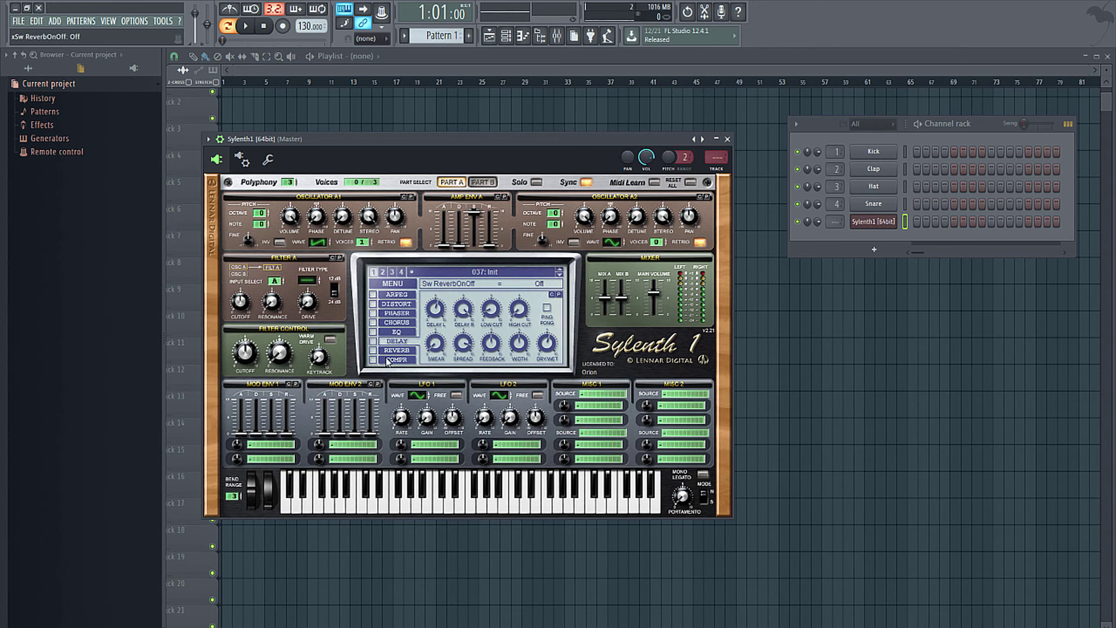
# Show the compressor's settings, turn the compressor on for a test note, and switch it off.
pyautogui.click(388, 359)
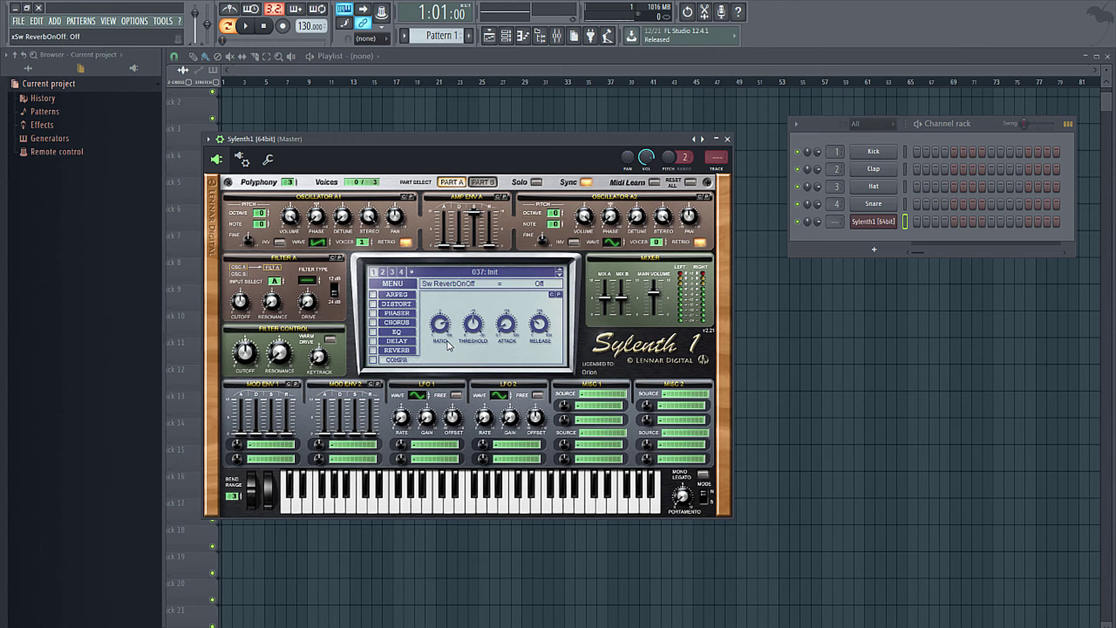
pyautogui.click(374, 360)
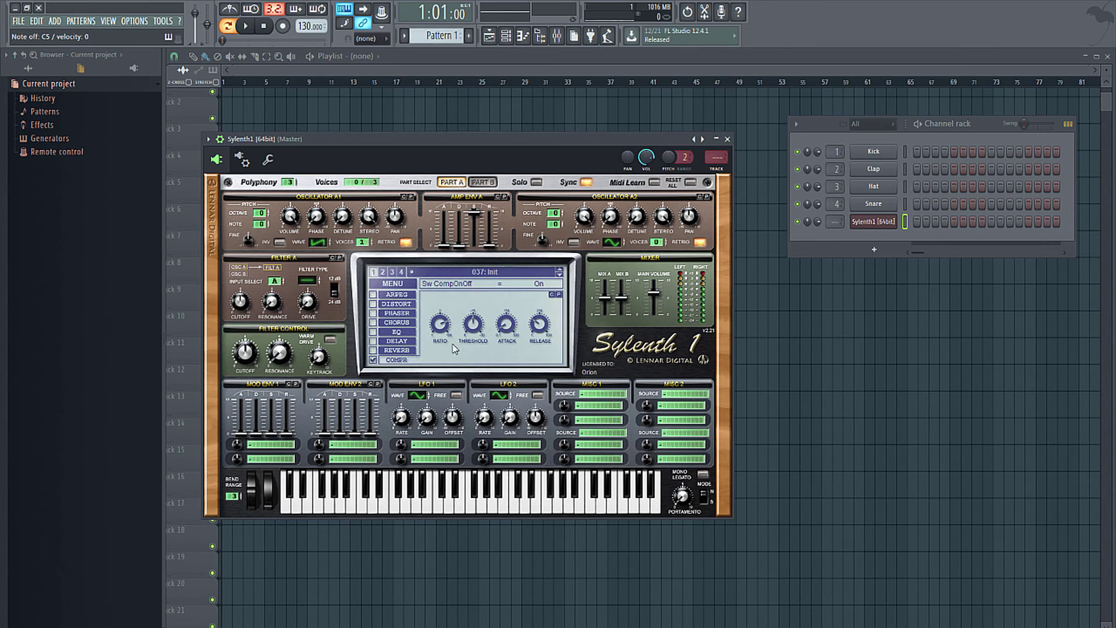
pyautogui.click(373, 359)
# Assign mod envelope 1's first destination to Pitch A and adjust its modulation amount.
pyautogui.click(266, 446)
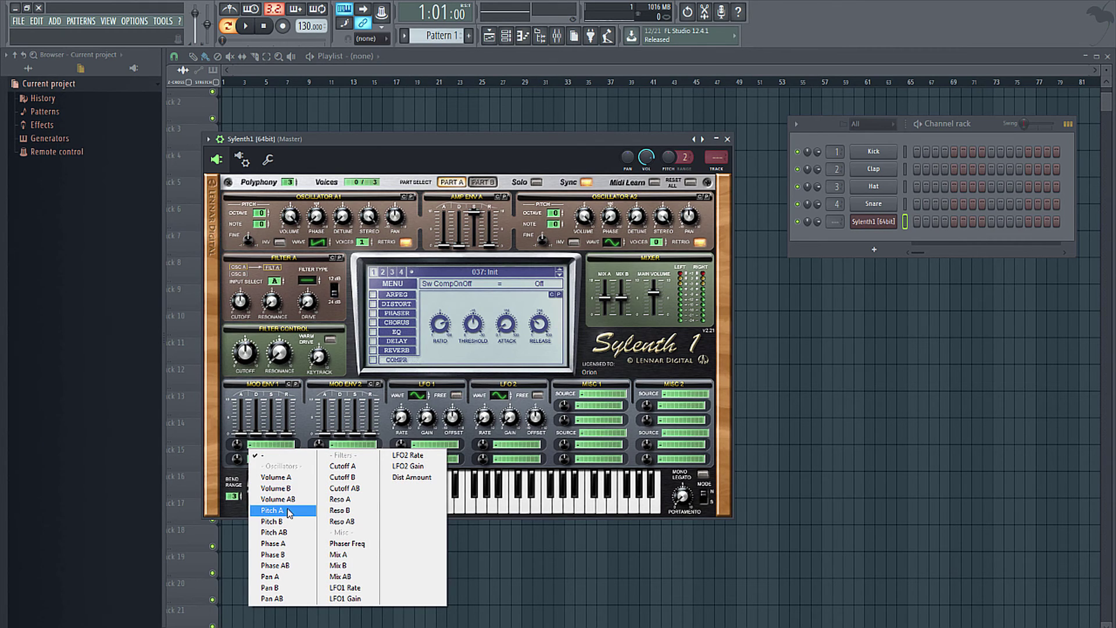
pyautogui.click(288, 511)
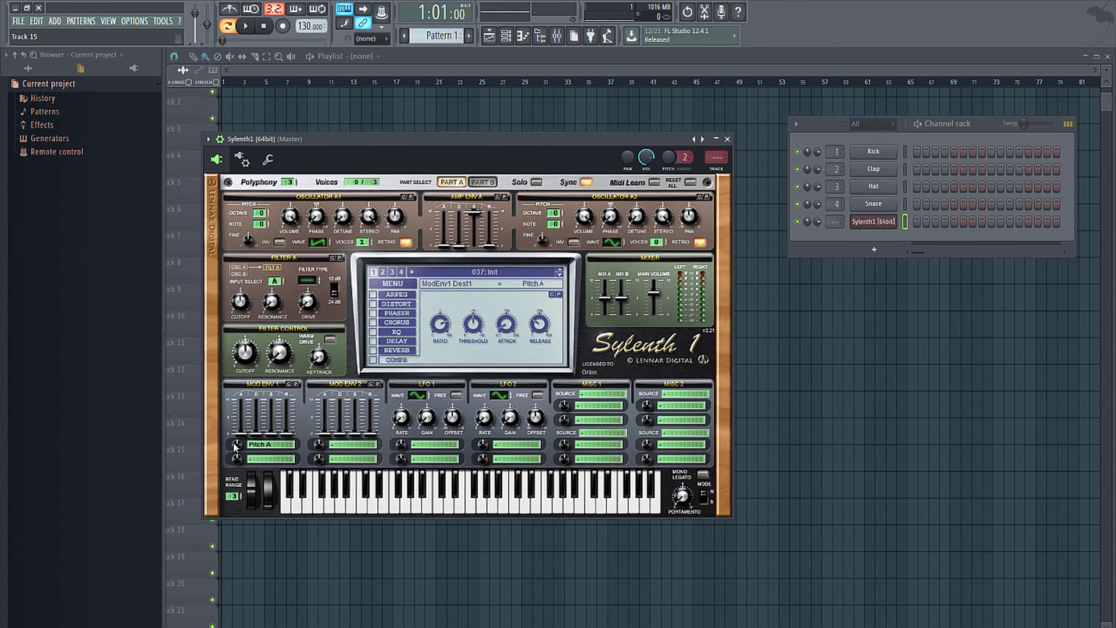
pyautogui.moveTo(234, 444)
pyautogui.mouseDown()
pyautogui.moveTo(232, 428)
pyautogui.moveTo(240, 437)
pyautogui.mouseUp()
# Shape mod envelope 1 with sustain 5.86, release 2.70, attack 0.63 and a raised decay, using test notes.
pyautogui.moveTo(239, 433); pyautogui.dragTo(273, 413)
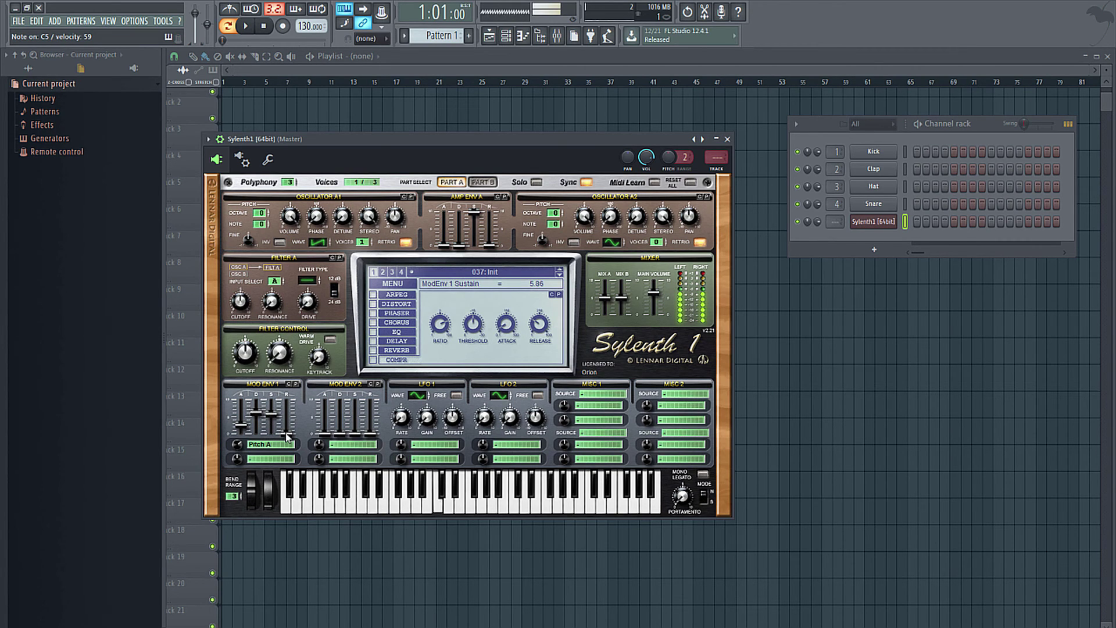
pyautogui.moveTo(286, 438); pyautogui.dragTo(289, 410)
pyautogui.click(265, 462)
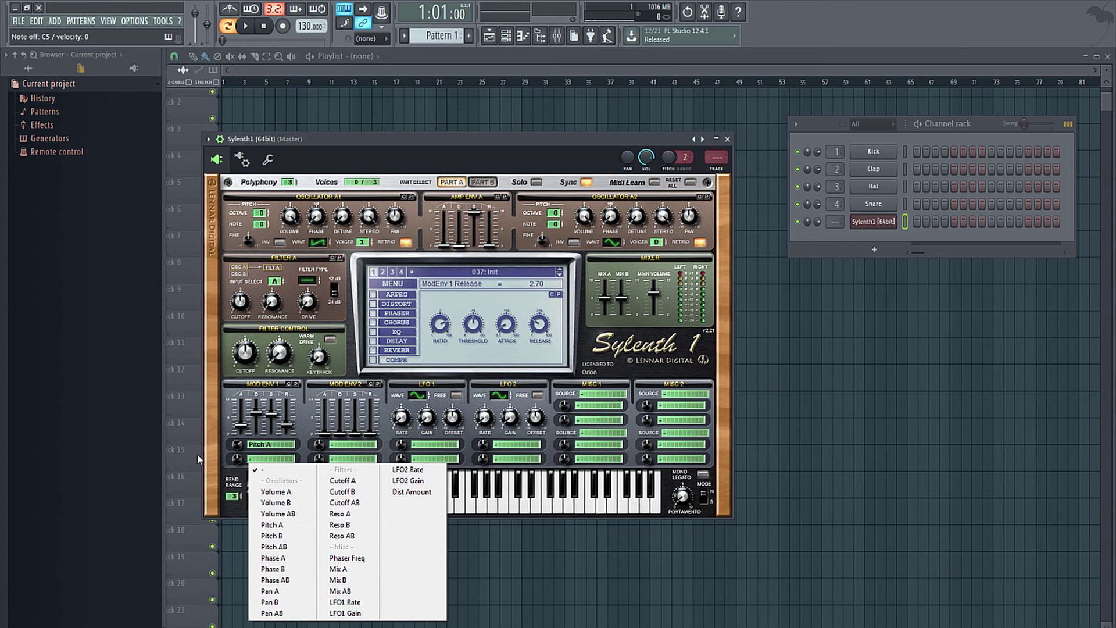
pyautogui.click(223, 461)
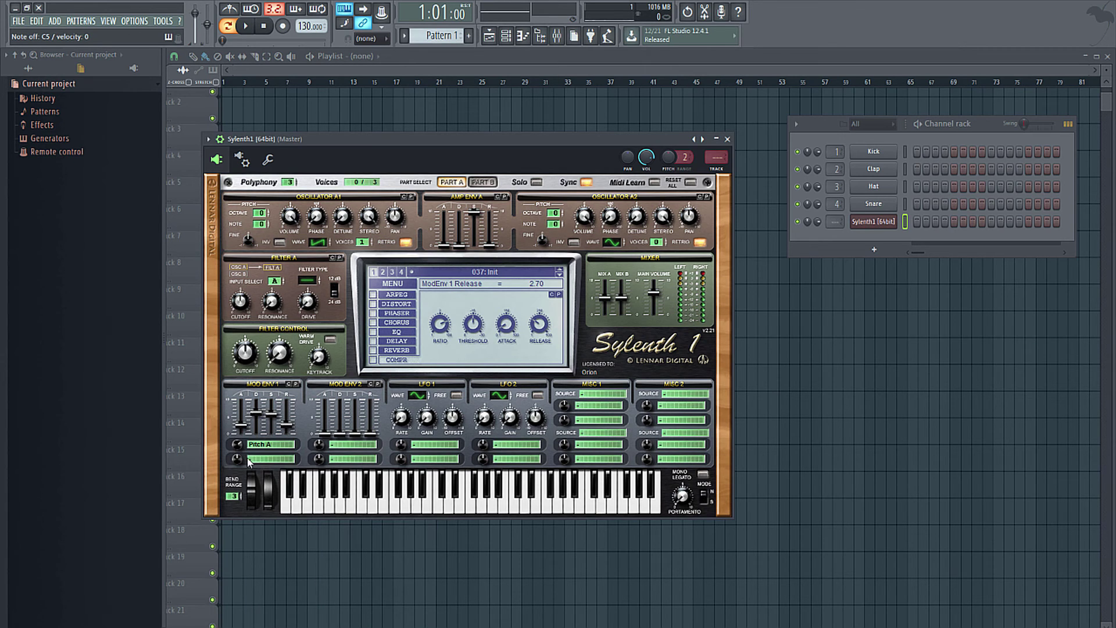
pyautogui.moveTo(240, 426); pyautogui.dragTo(244, 443)
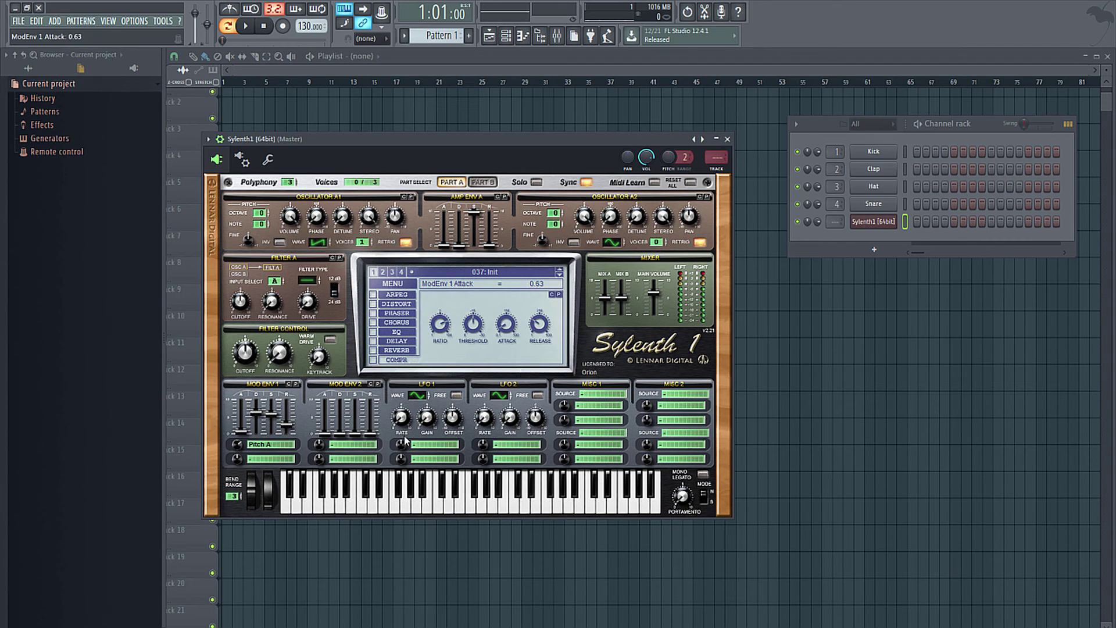
# Assign LFO 1's first destination to Pitch A and clear mod envelope 1's first destination.
pyautogui.click(427, 444)
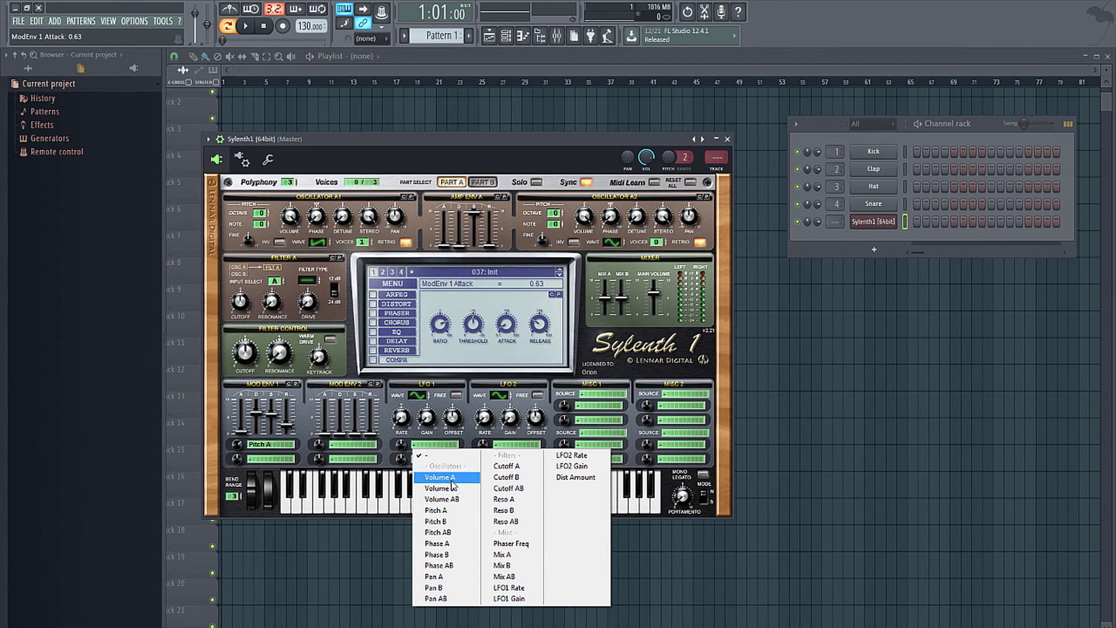
pyautogui.click(454, 514)
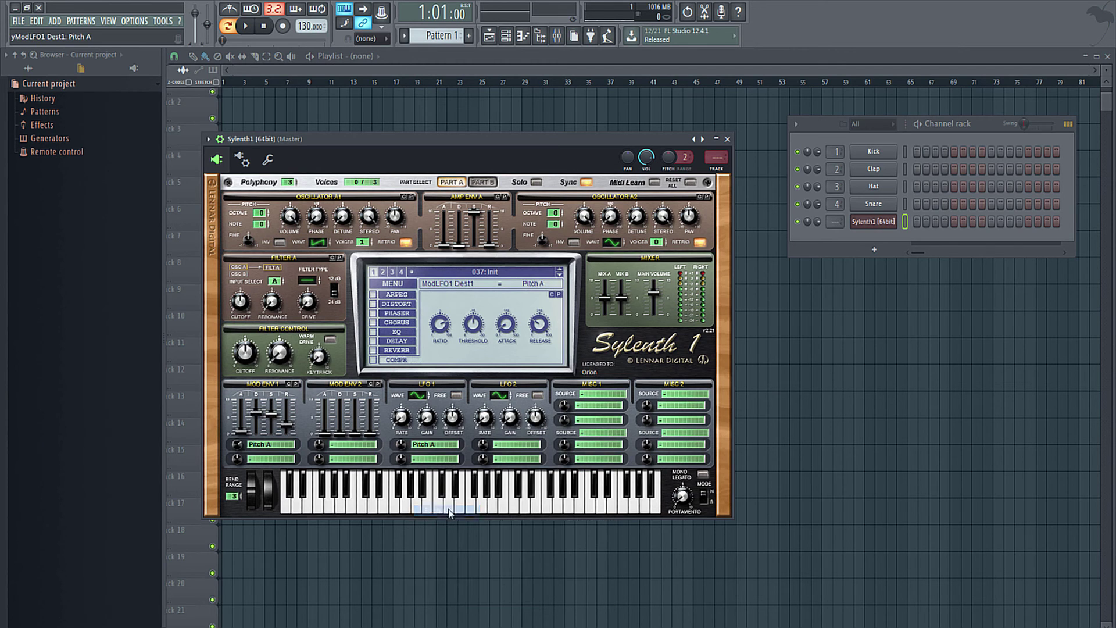
pyautogui.click(260, 445)
pyautogui.click(266, 452)
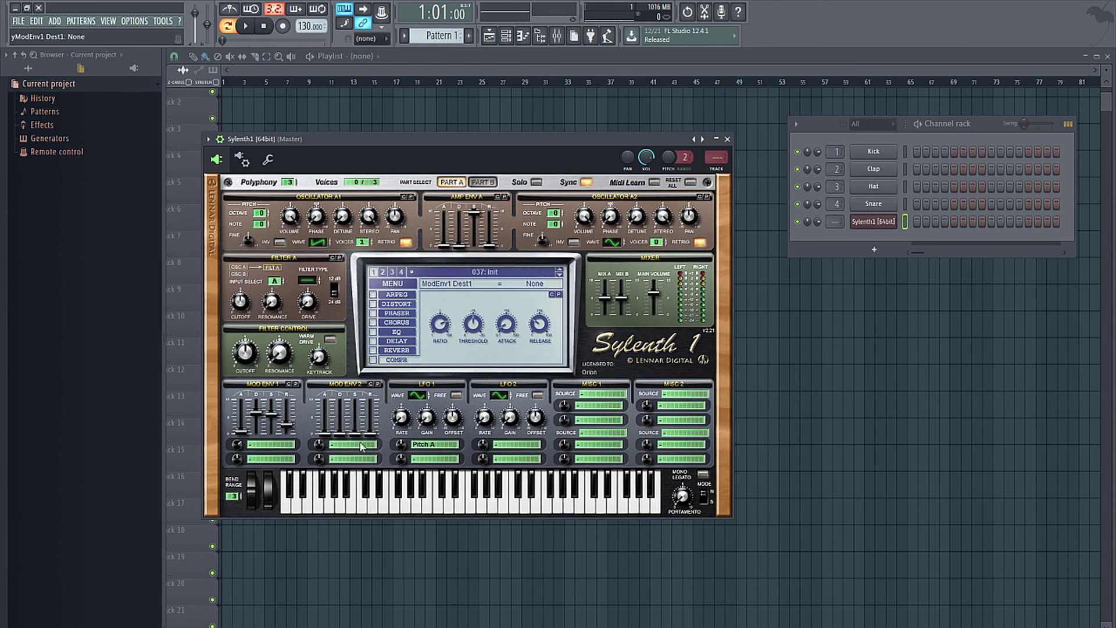
# Adjust LFO 1's pitch modulation amount, set its gain to 6.10 and rate to 1/1, and change its waveform while playing test notes.
pyautogui.click(402, 417)
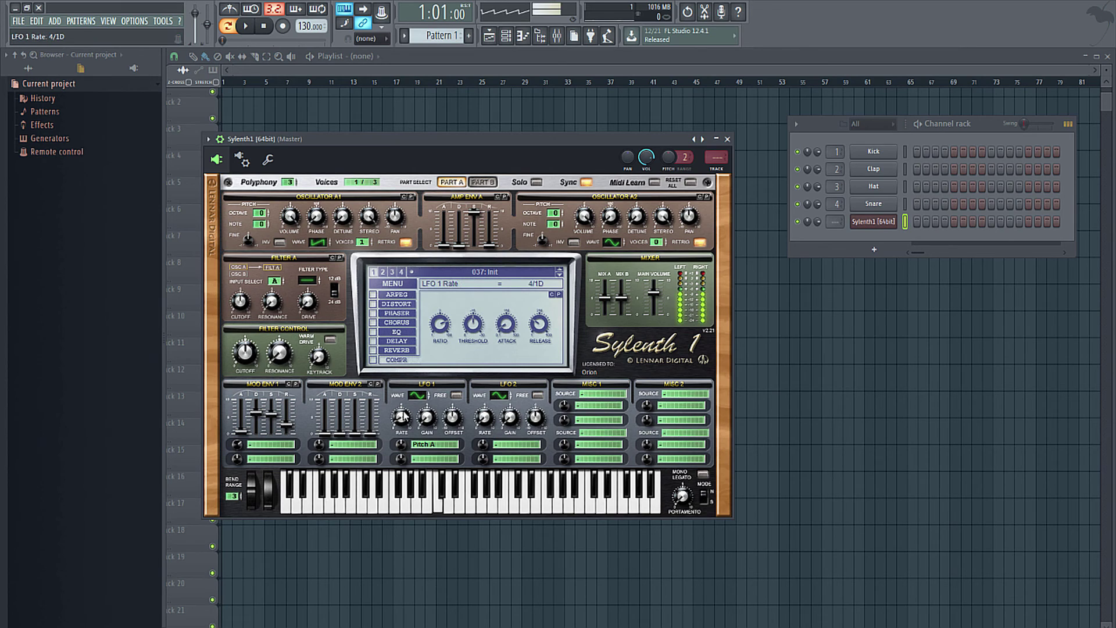
pyautogui.click(402, 442)
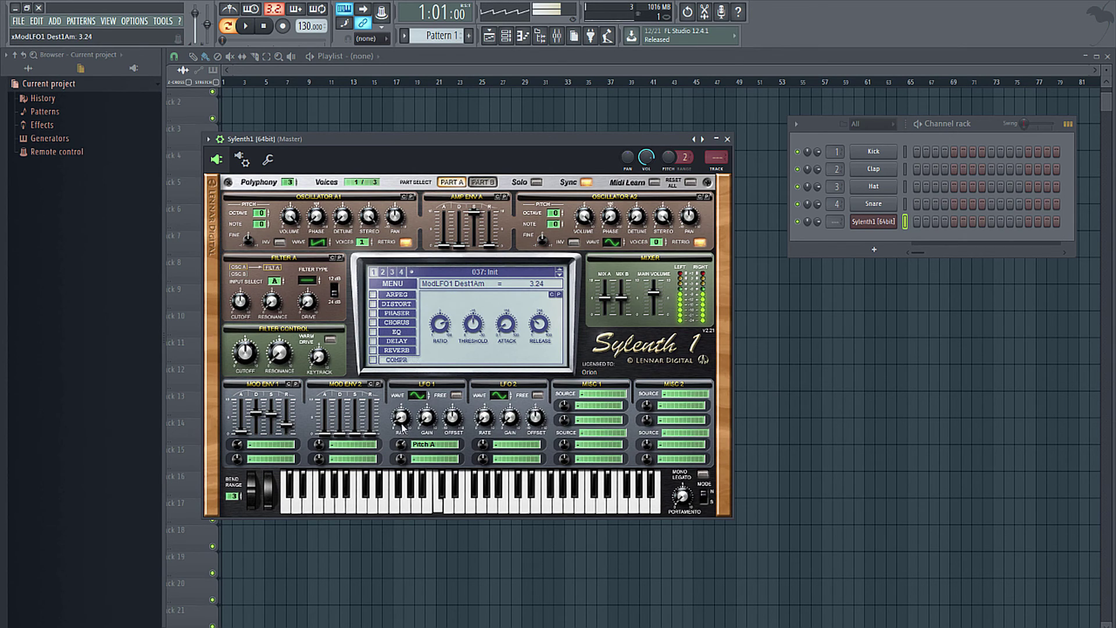
pyautogui.moveTo(402, 417); pyautogui.dragTo(405, 393)
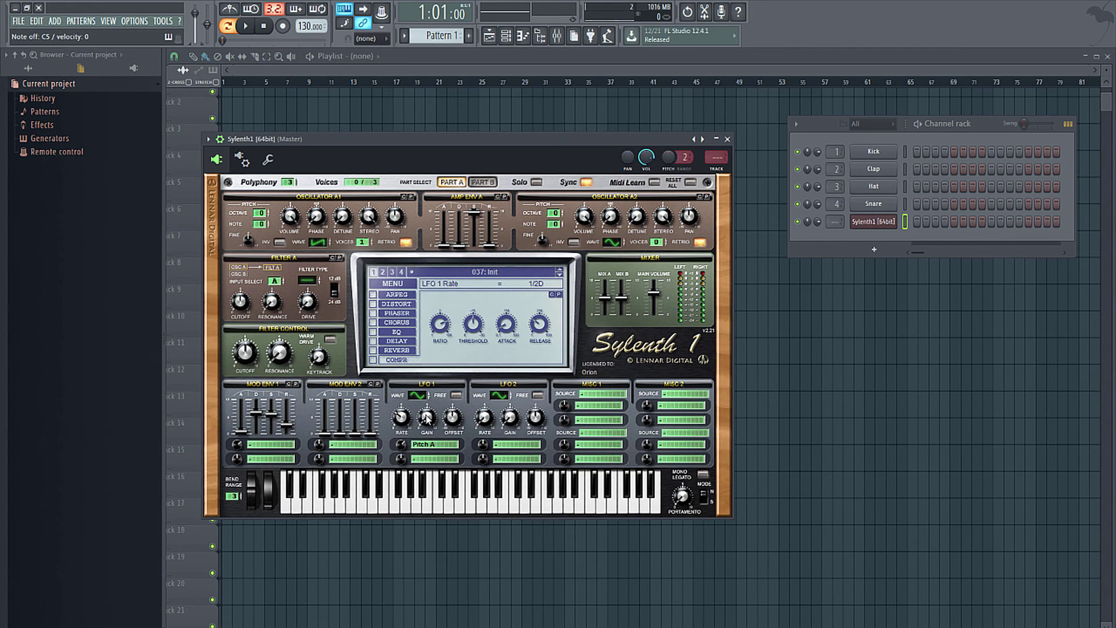
pyautogui.moveTo(426, 418); pyautogui.dragTo(438, 365)
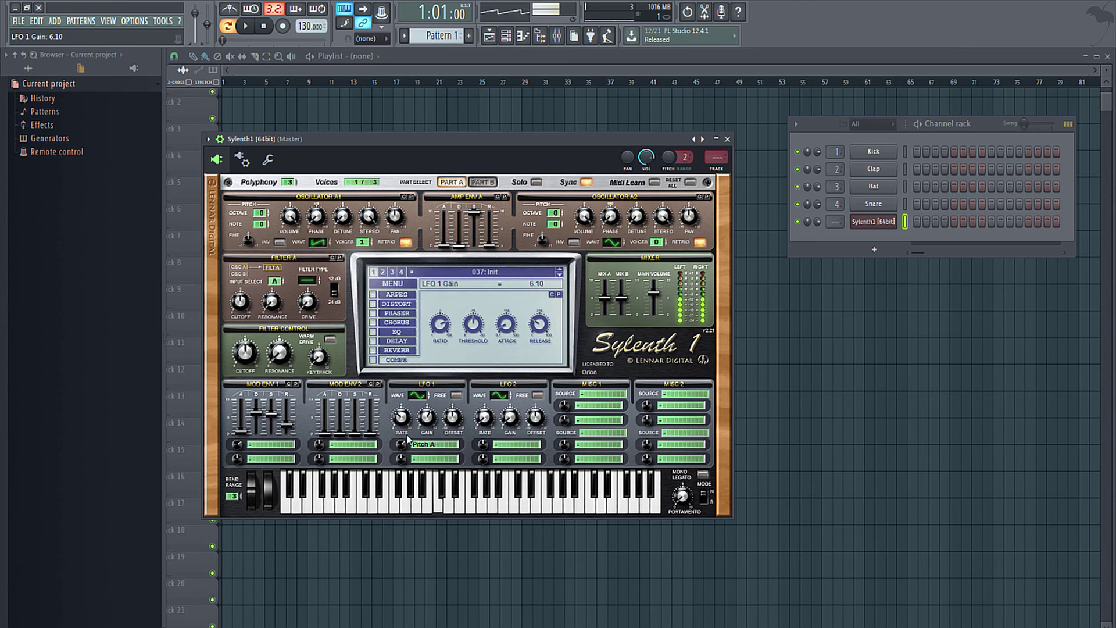
pyautogui.moveTo(409, 423); pyautogui.dragTo(400, 448)
pyautogui.press('z')
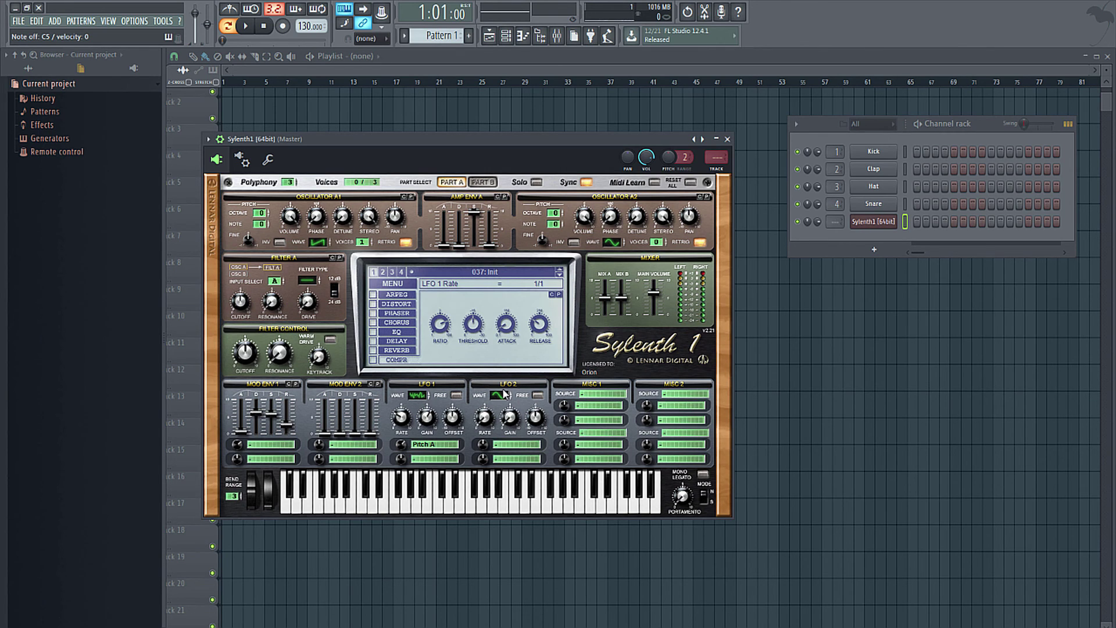
# View the available modulation sources for Misc 1 without assigning one.
pyautogui.click(611, 395)
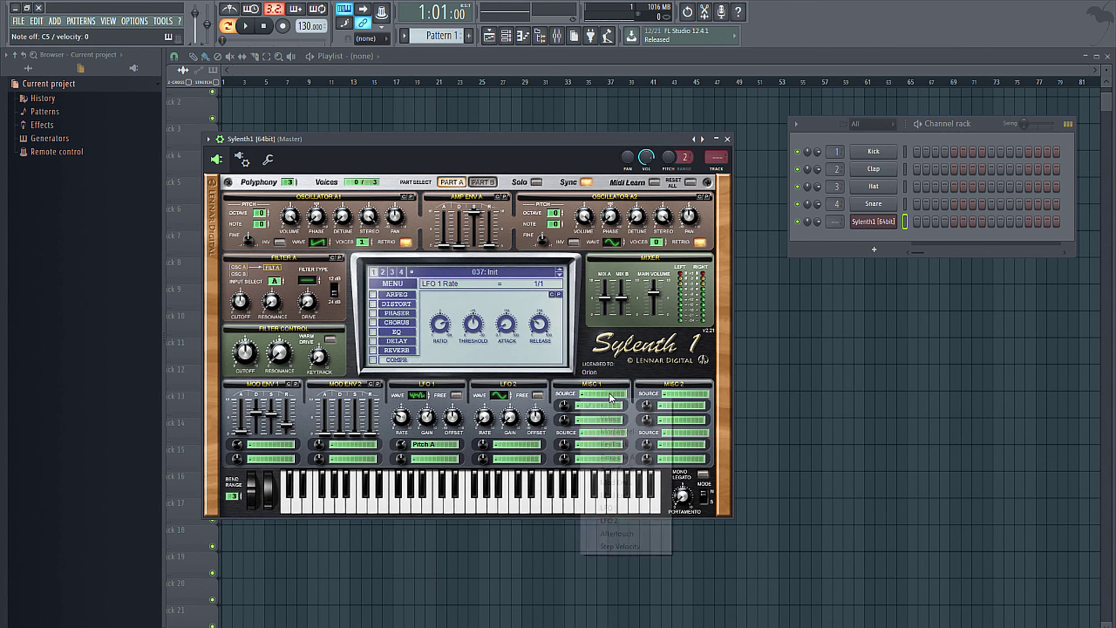
pyautogui.click(557, 390)
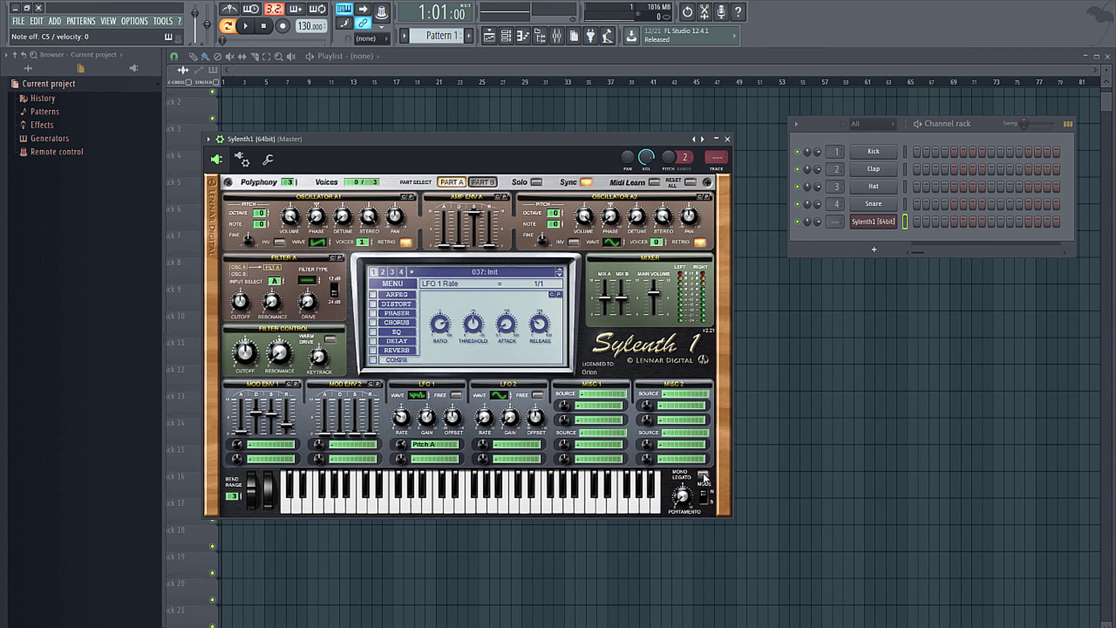
# Toggle the portamento mode, leaving it on Normal, and adjust the portamento time.
pyautogui.click(703, 499)
pyautogui.click(702, 498)
pyautogui.click(703, 499)
pyautogui.click(703, 499)
pyautogui.click(704, 500)
pyautogui.moveTo(682, 498); pyautogui.dragTo(694, 443)
# Clear LFO 1's first modulation destination, play test notes, and turn on Mono Legato.
pyautogui.click(446, 444)
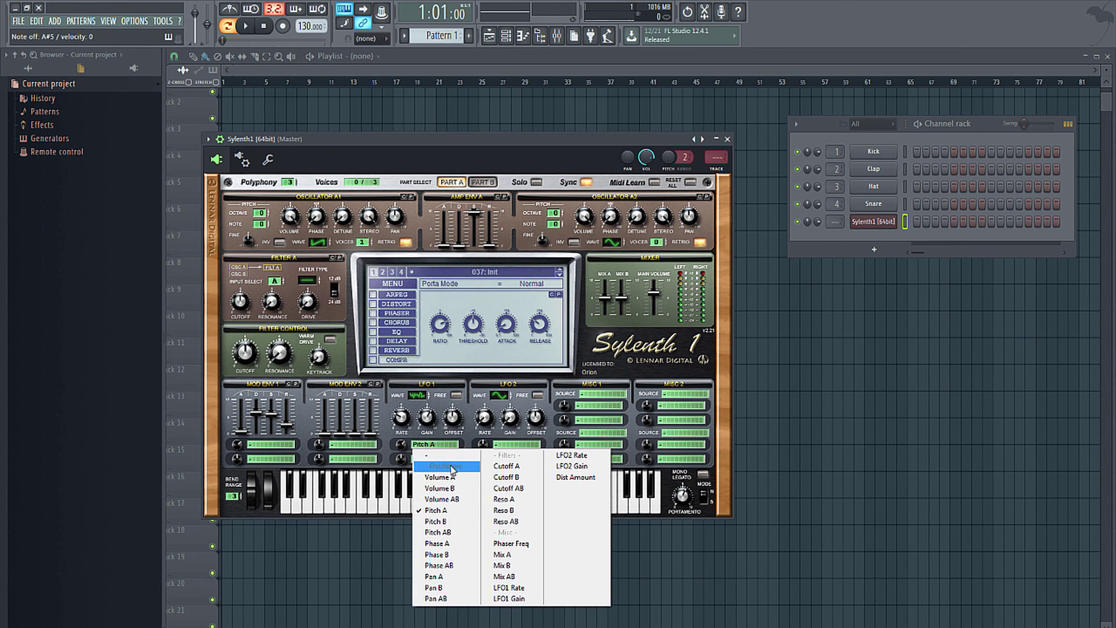
pyautogui.click(458, 456)
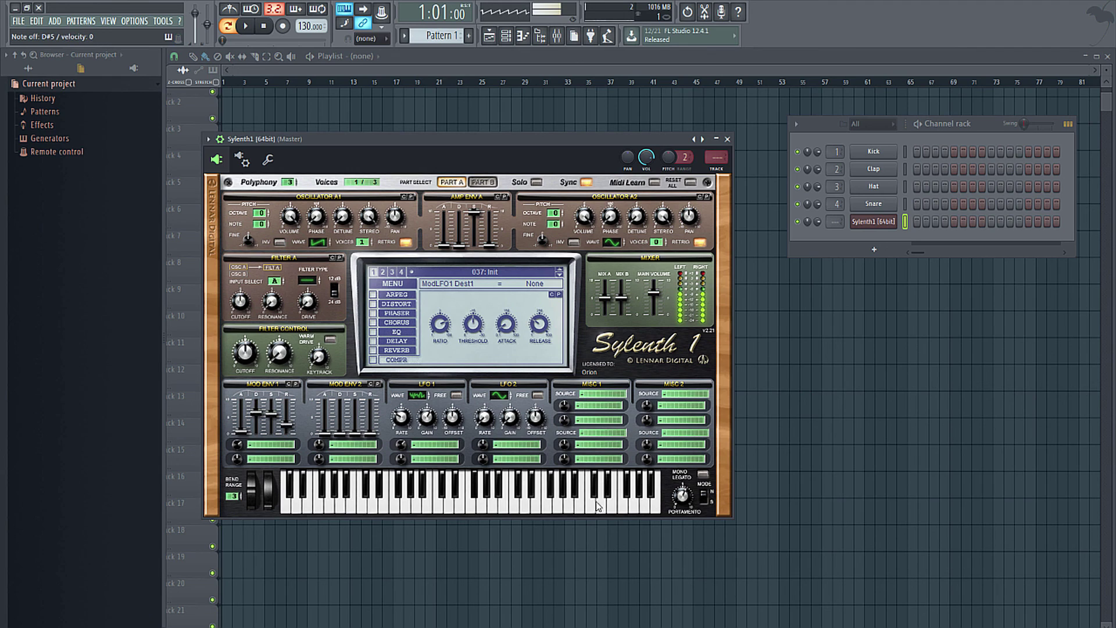
pyautogui.click(703, 476)
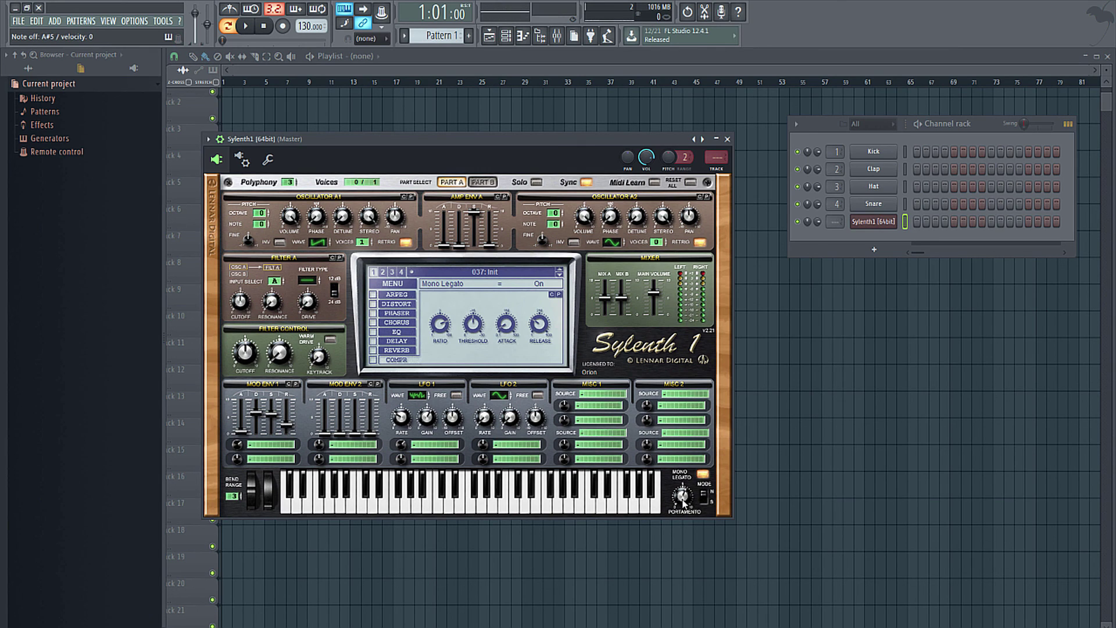
# Try portamento times of 9.71 and 6.81 with test notes, switching the mode to Slide and back to Normal.
pyautogui.moveTo(684, 494); pyautogui.dragTo(691, 453)
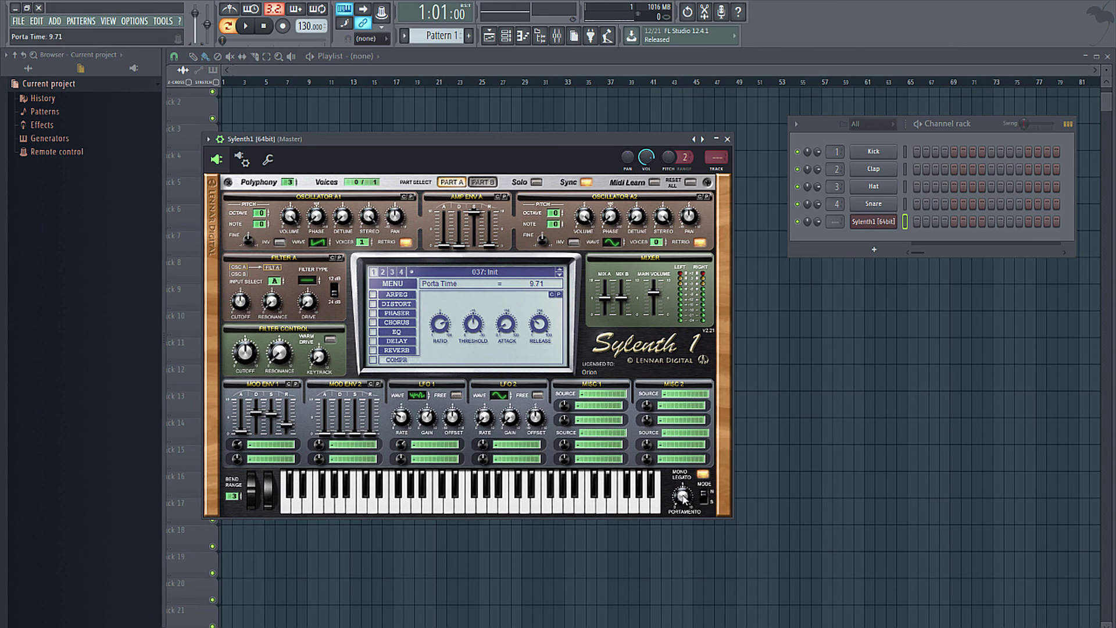
pyautogui.moveTo(683, 497); pyautogui.dragTo(671, 570)
pyautogui.click(705, 495)
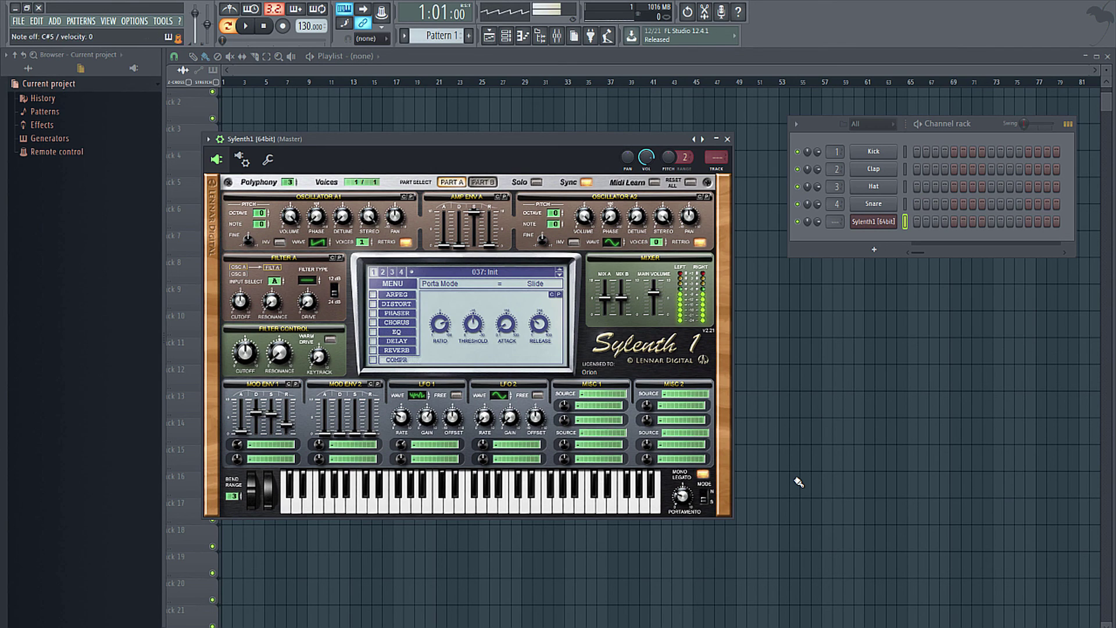
pyautogui.click(685, 496)
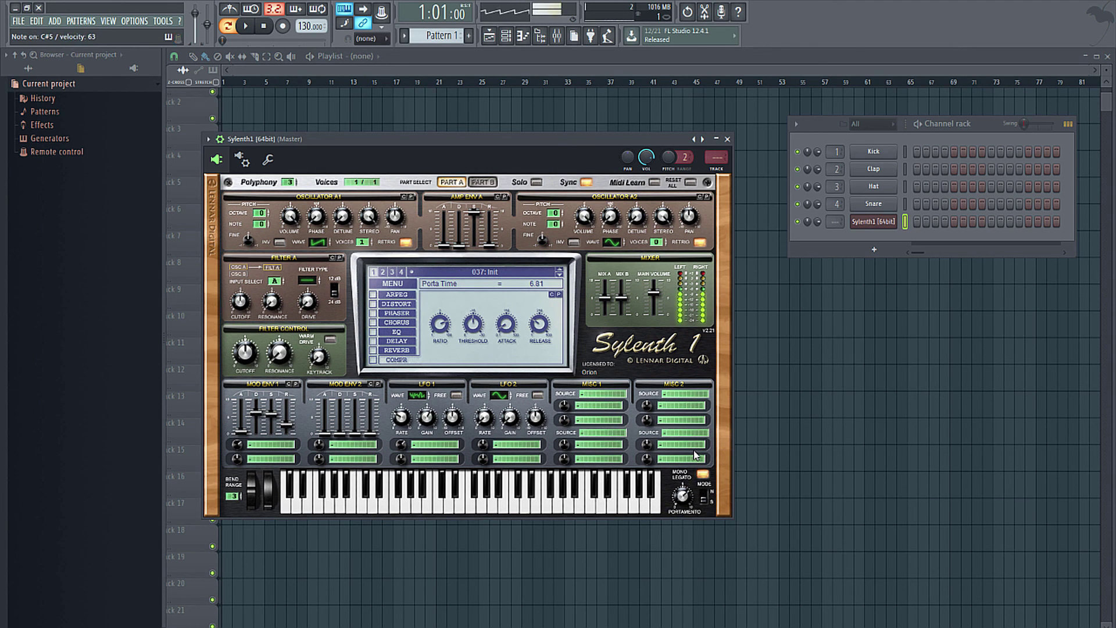
pyautogui.click(708, 500)
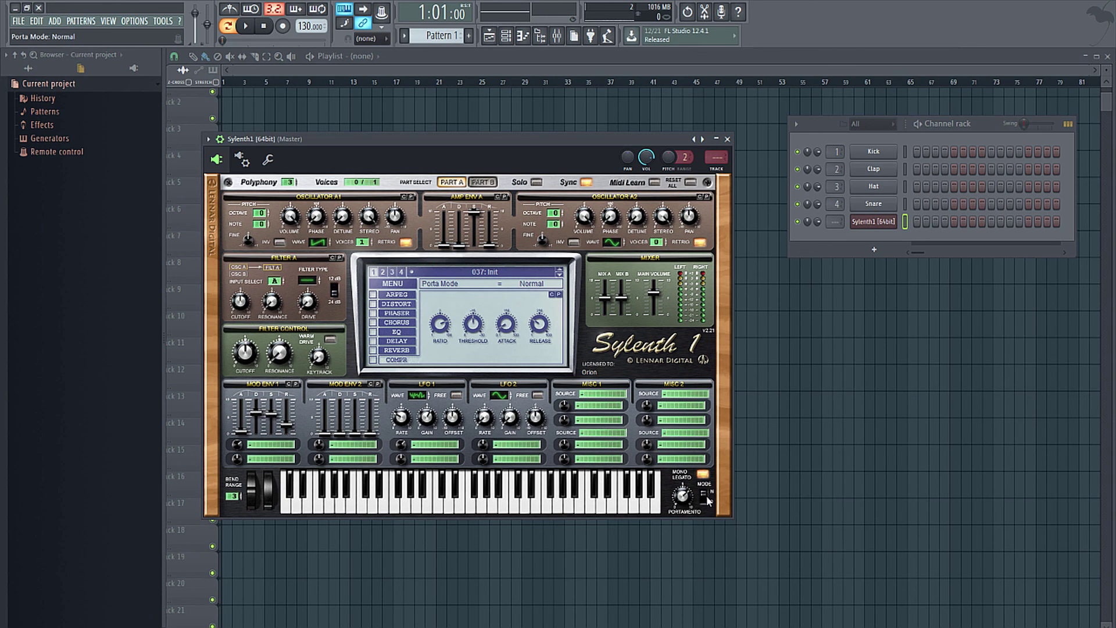